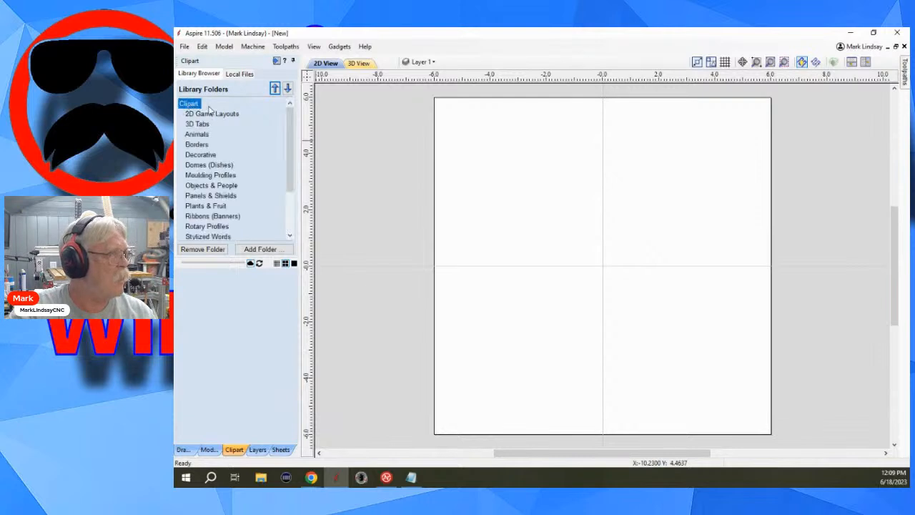
Change the 12 x 12 x 0.75 inch job to double sided, using the first flip direction between sides.
click(213, 166)
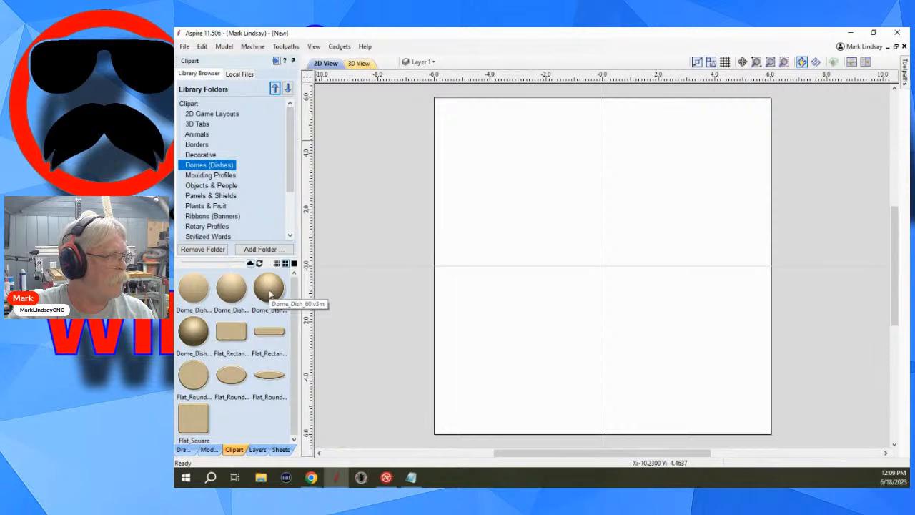
click(184, 449)
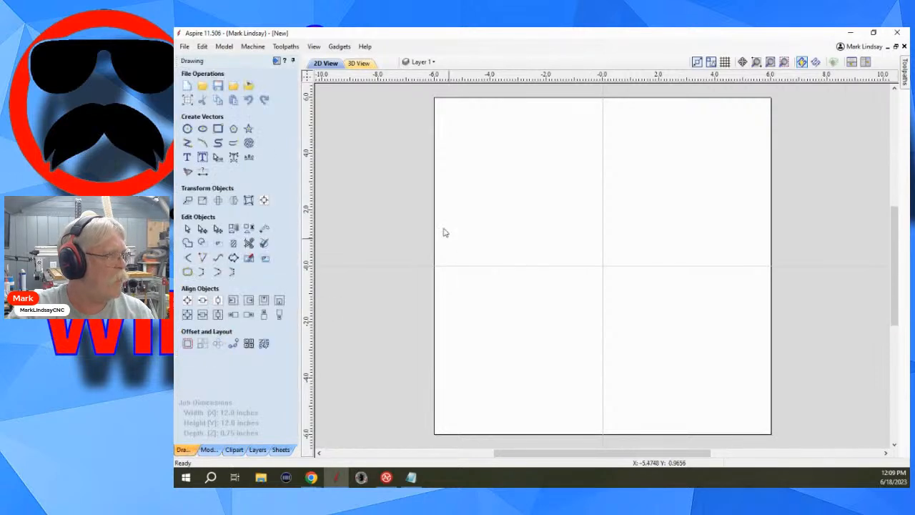
click(187, 100)
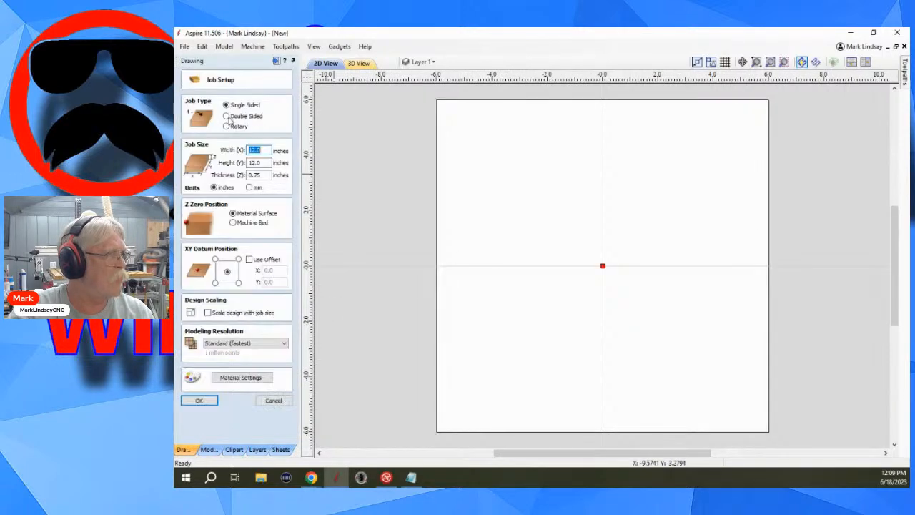
click(227, 117)
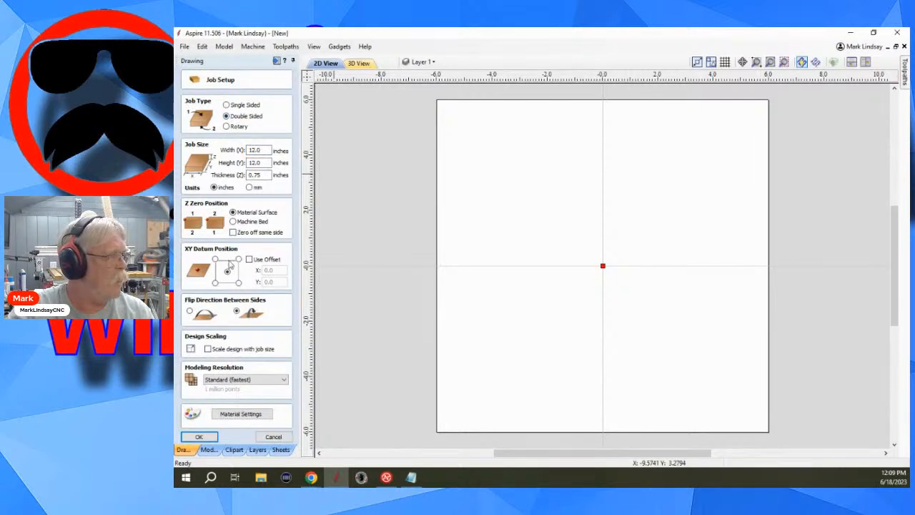
click(190, 312)
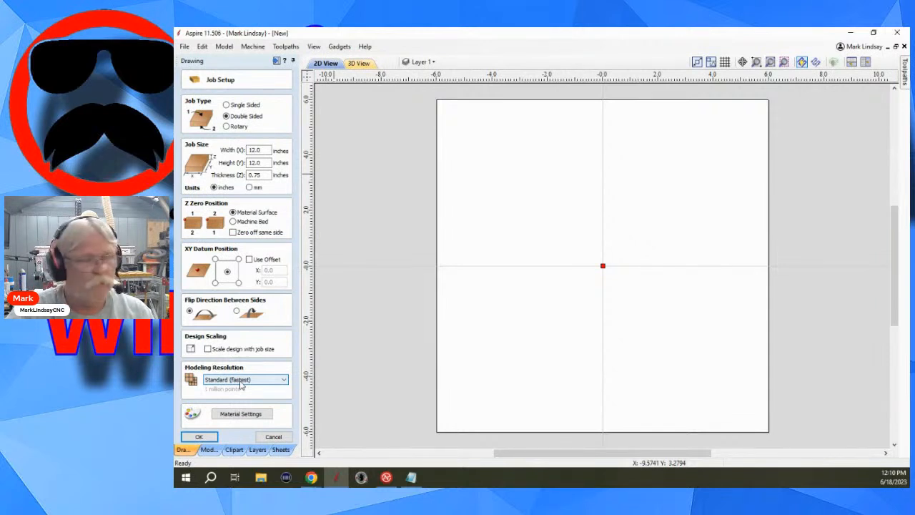
click(199, 438)
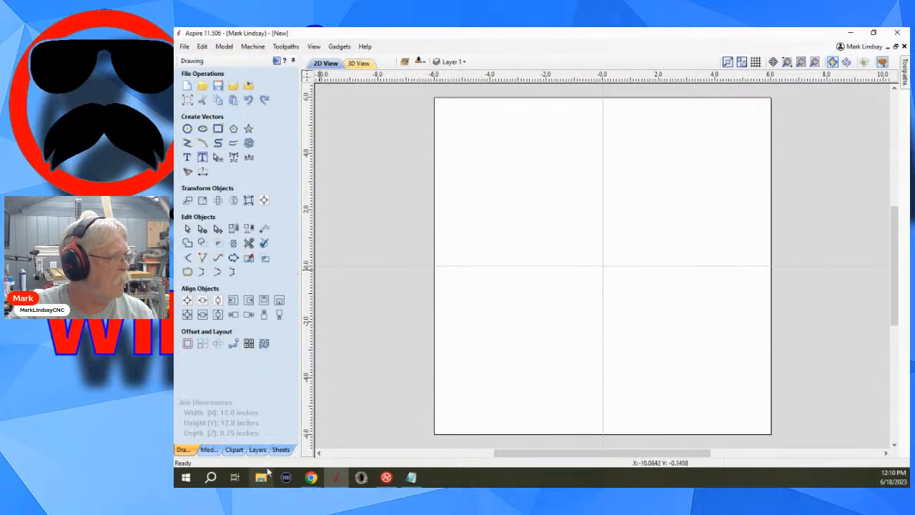
Add the Dome_Dish_60 clipart to the top side and set its shape height to 0.7 inches.
click(234, 449)
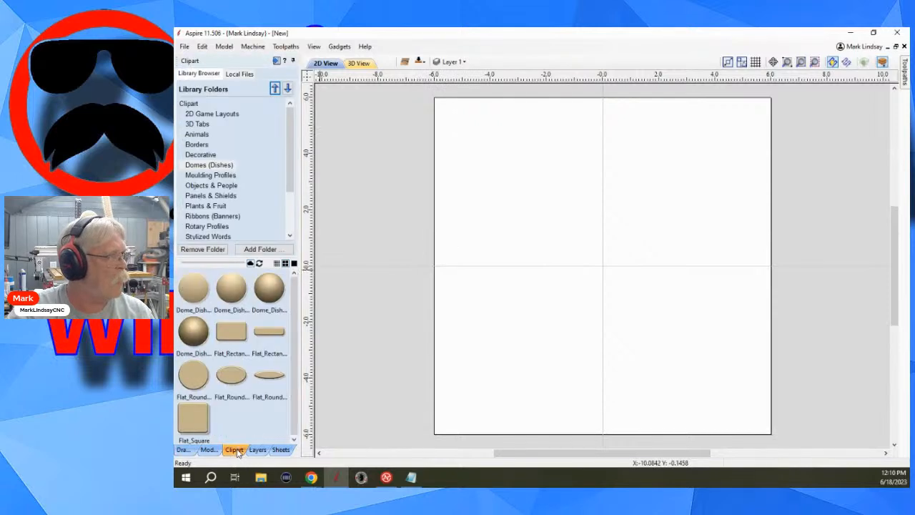
double_click(270, 289)
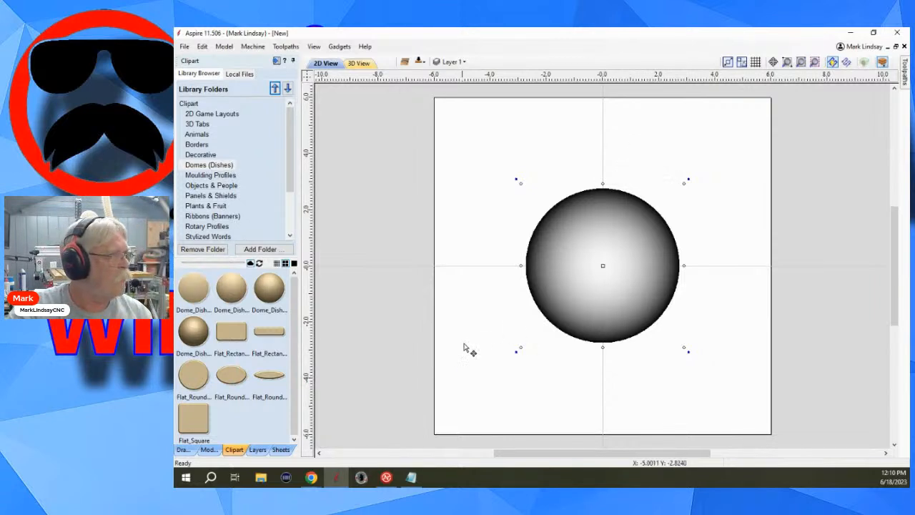
click(208, 450)
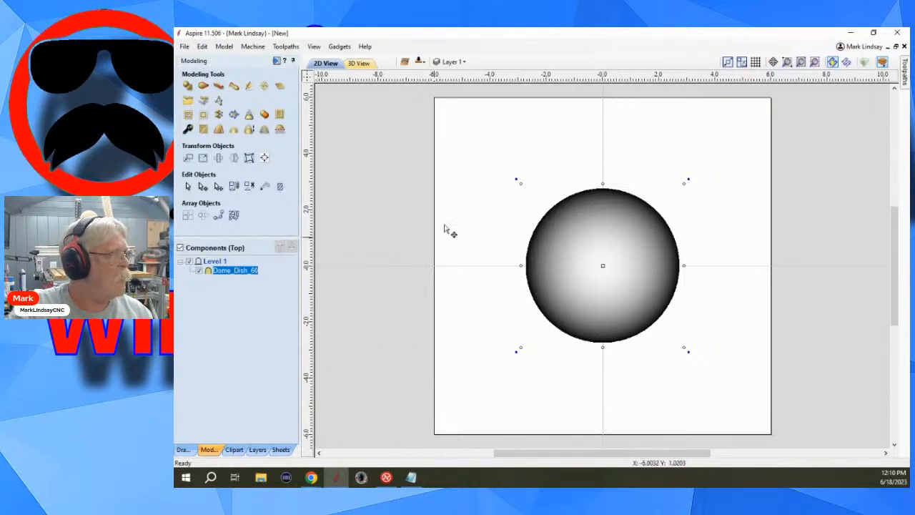
click(188, 129)
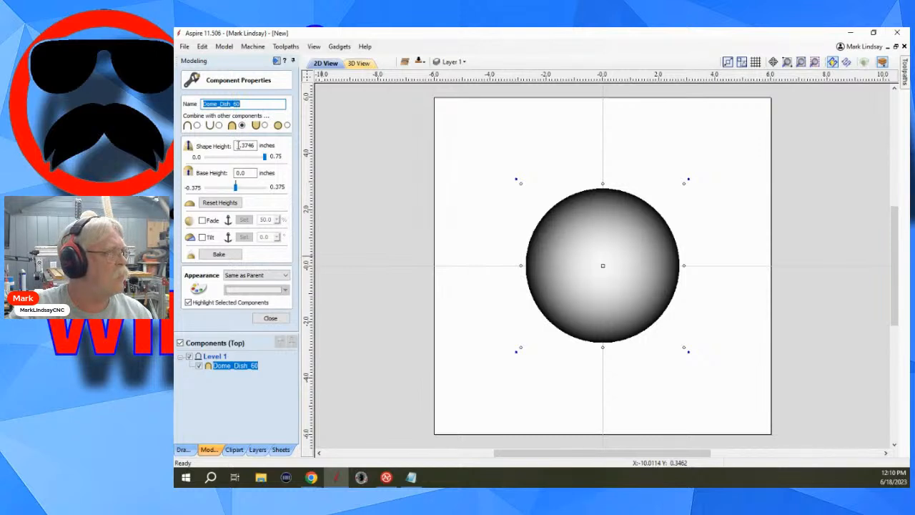
drag(238, 145, 253, 145)
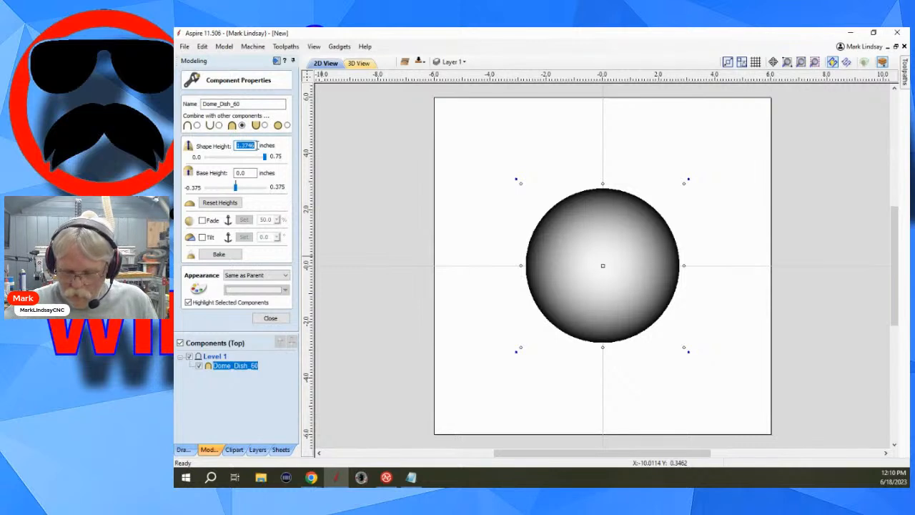
text(.)
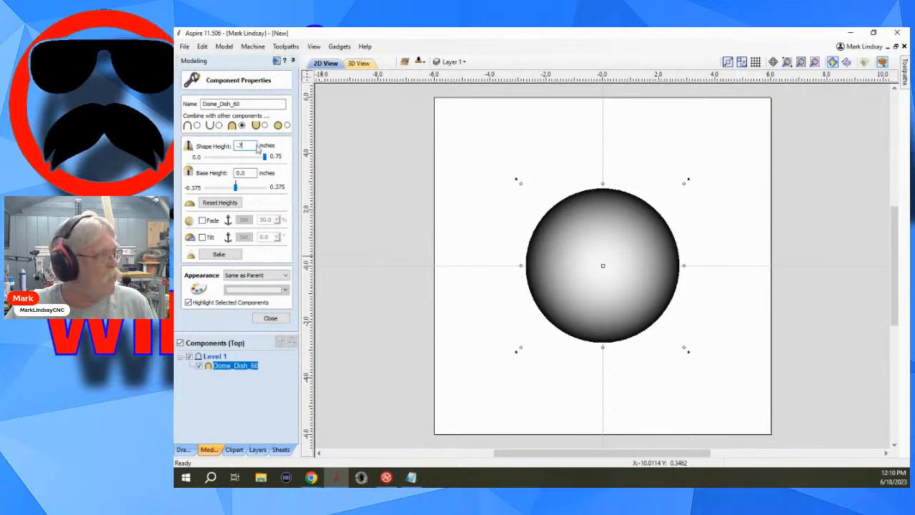
text(7)
key(Return)
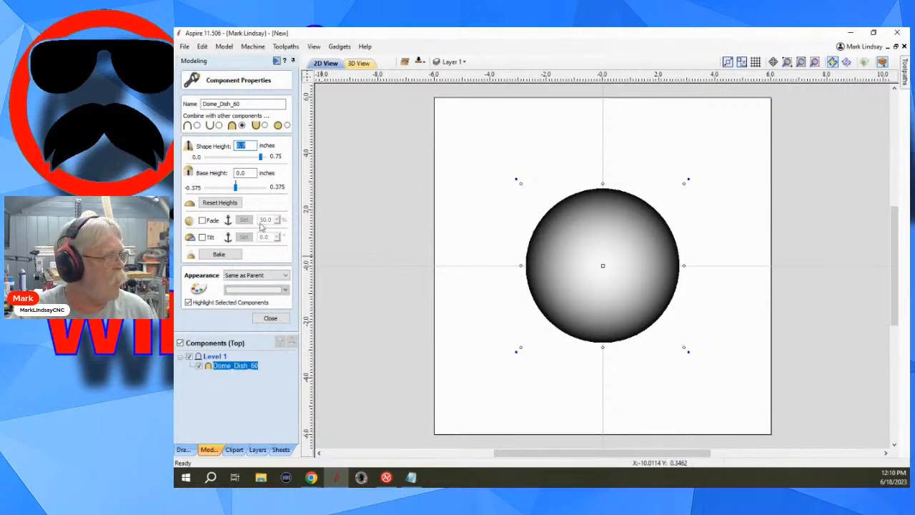
click(270, 320)
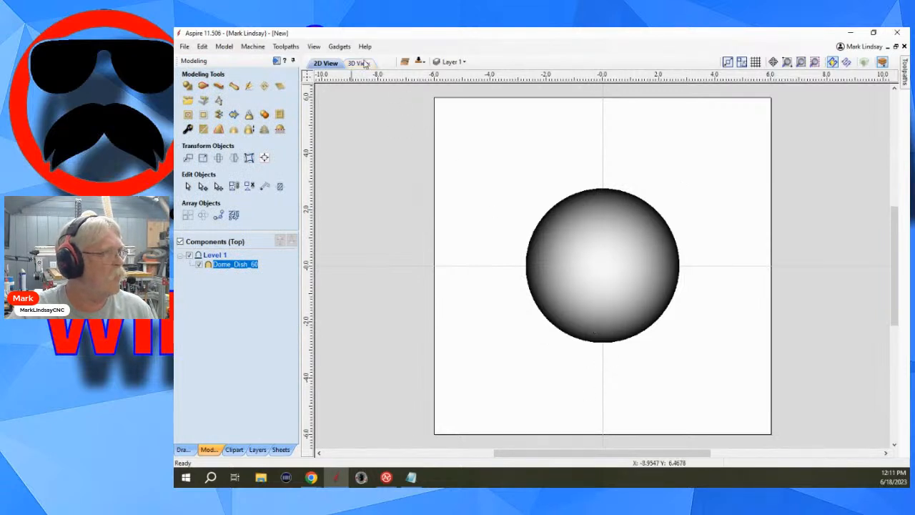
Switch to the bottom side of the job and add the Dome_Dish_60 clipart there.
click(363, 64)
drag(547, 347, 545, 297)
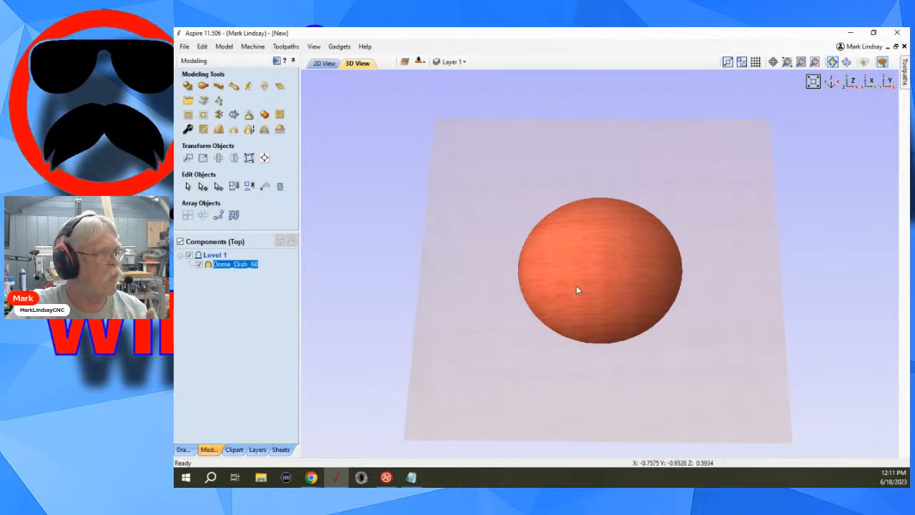
click(419, 63)
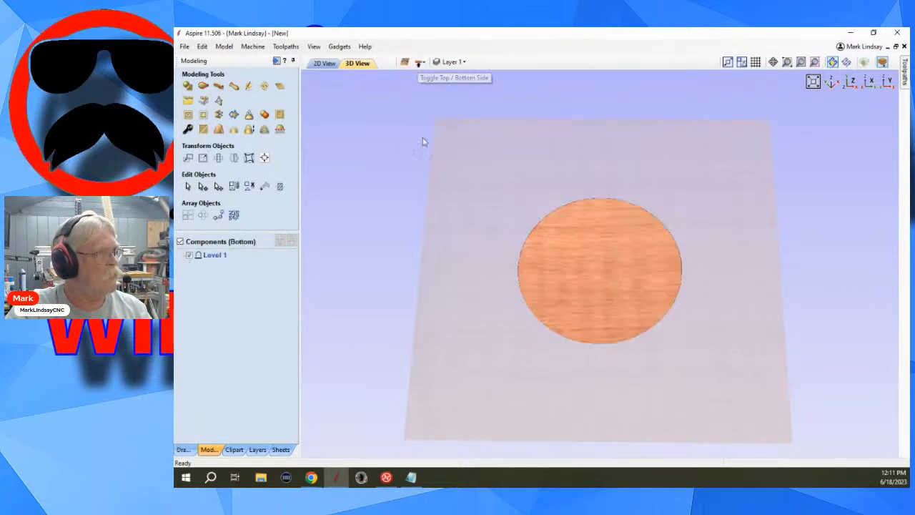
click(325, 64)
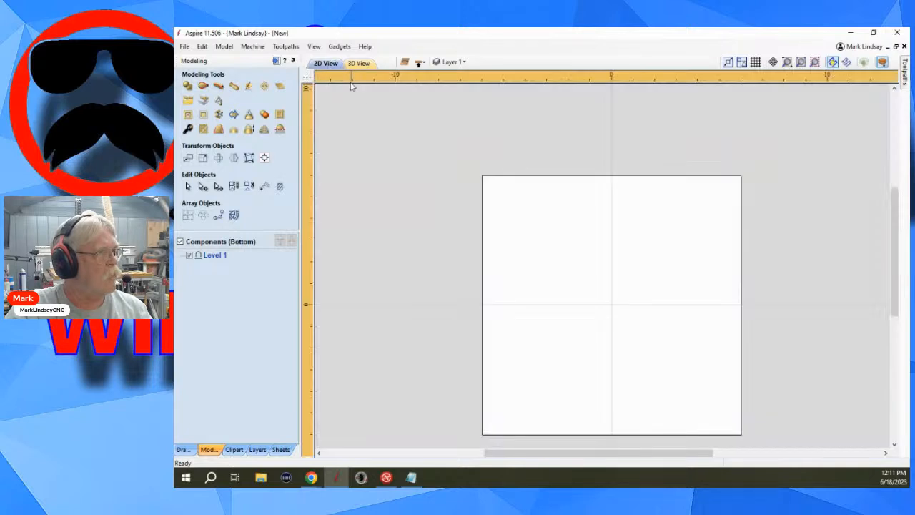
click(235, 450)
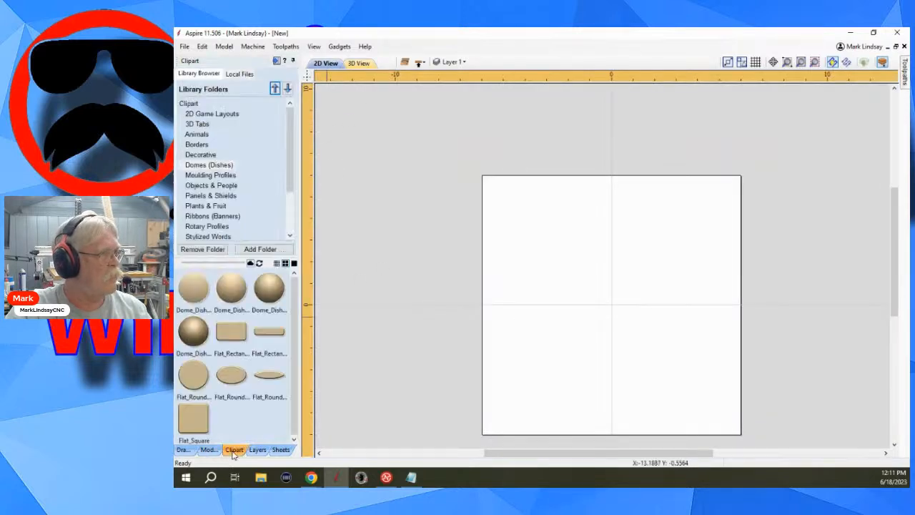
double_click(268, 288)
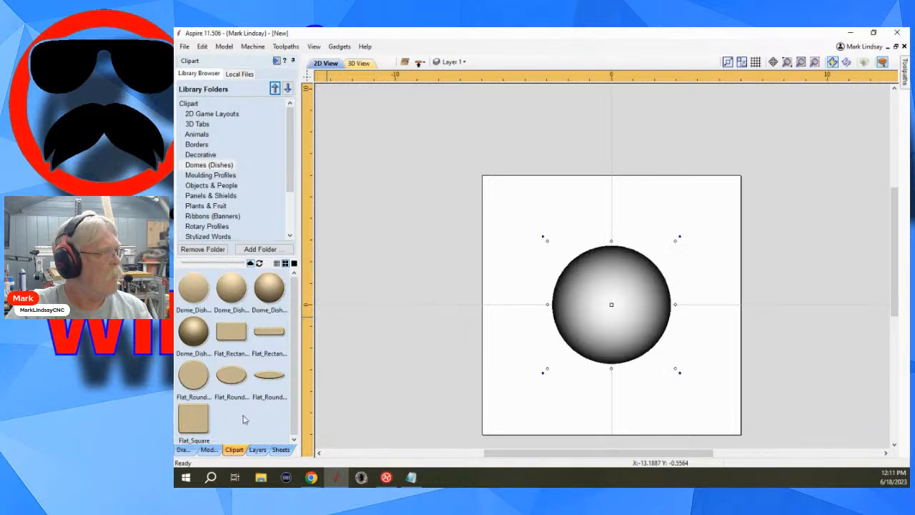
Set the bottom dome's combine mode to subtract from previous components and check it in the 3D view.
click(208, 450)
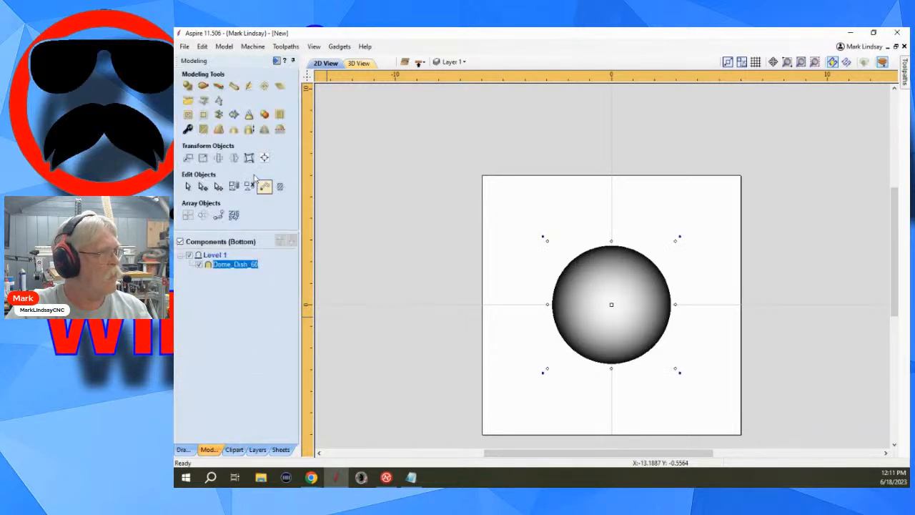
click(187, 130)
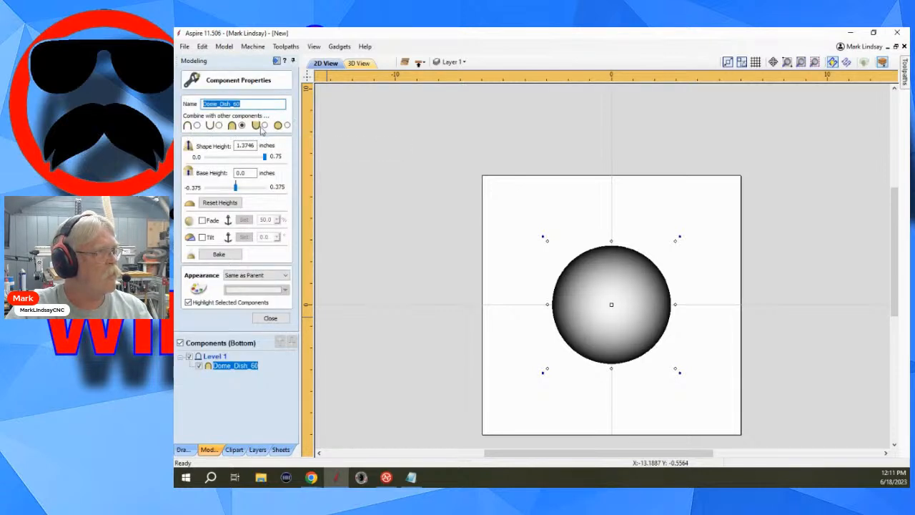
click(219, 125)
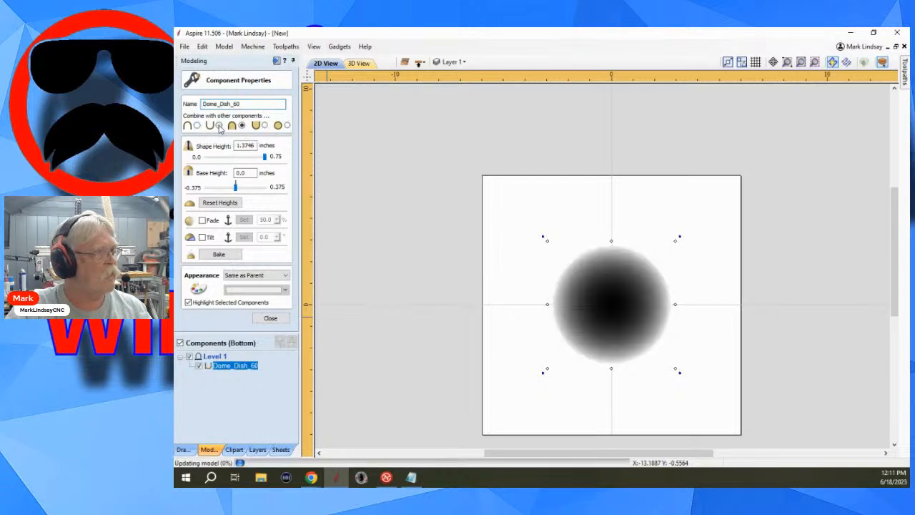
click(358, 63)
mouse_move(493, 372)
mouse_down()
mouse_move(531, 328)
mouse_move(560, 235)
mouse_move(505, 361)
mouse_up()
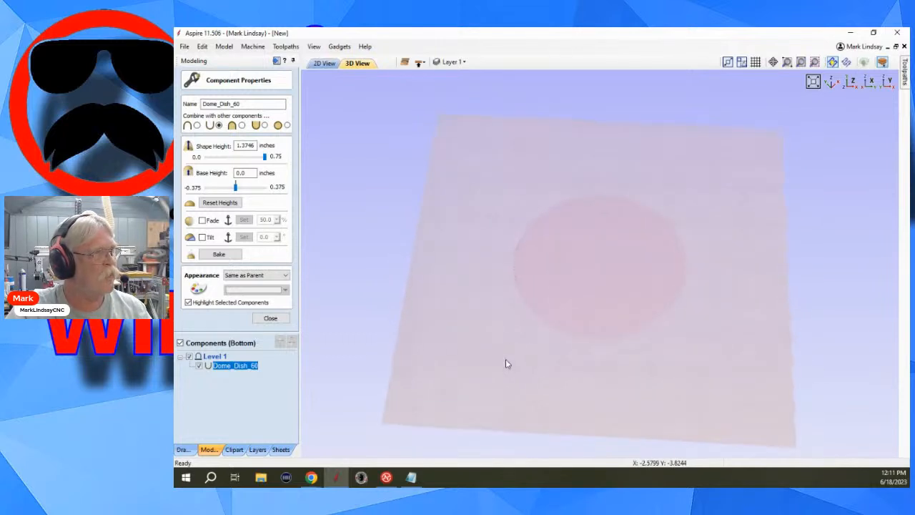
click(324, 64)
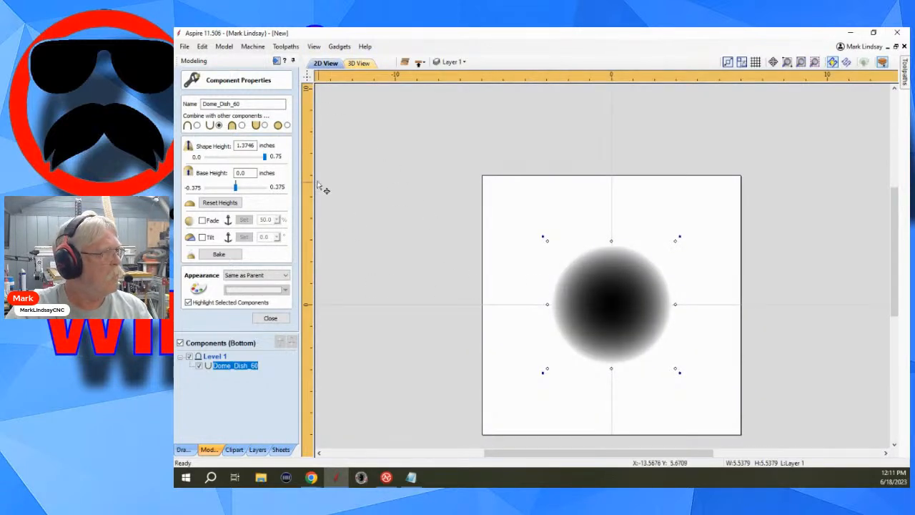
Set the bottom dish component's shape height to 0.45 inches.
drag(255, 145, 248, 146)
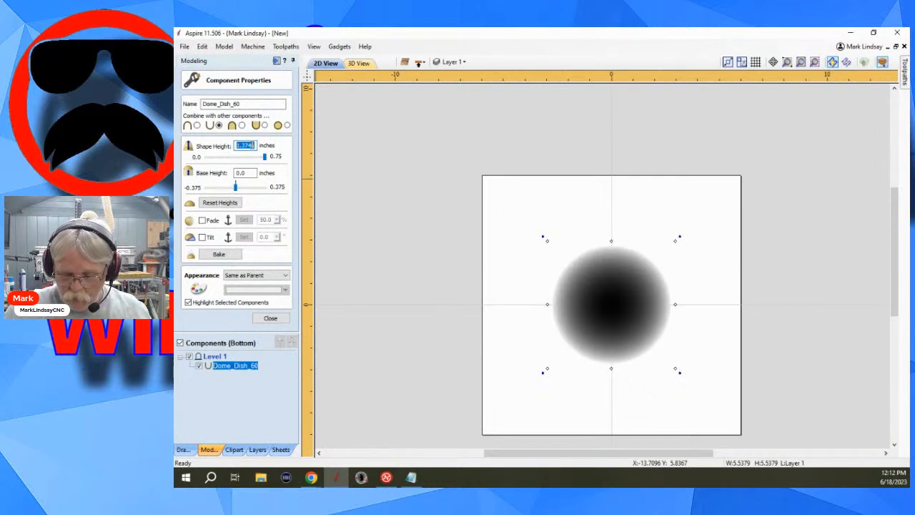
text(1)
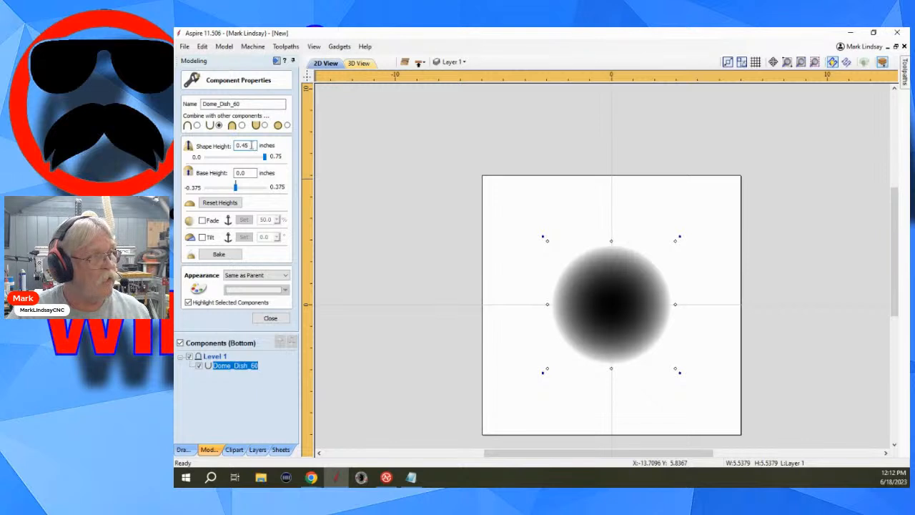
key(Return)
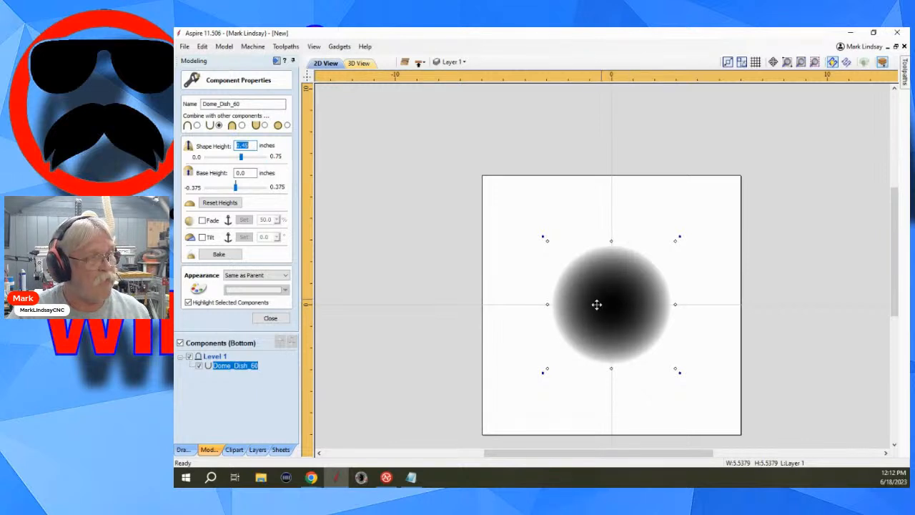
click(272, 319)
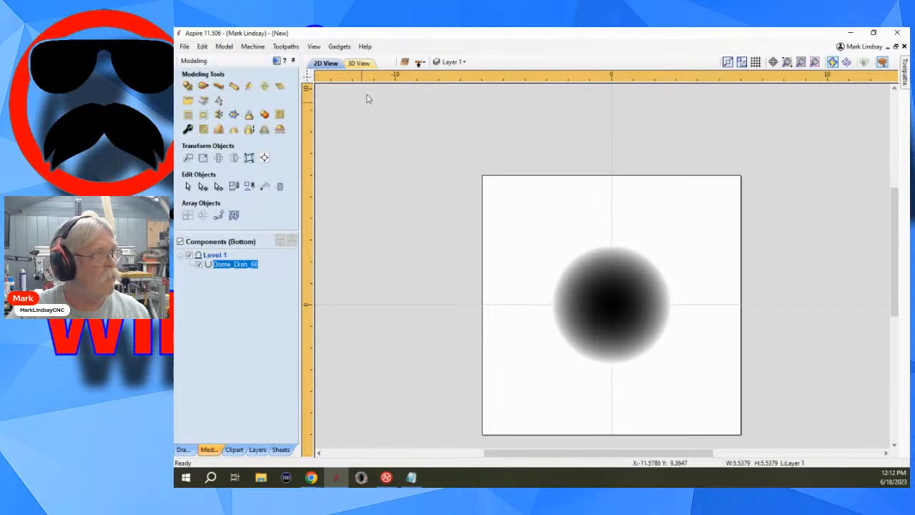
Examine the subtracted dish on the bottom side and the dome on the top side from several angles in 3D.
click(358, 63)
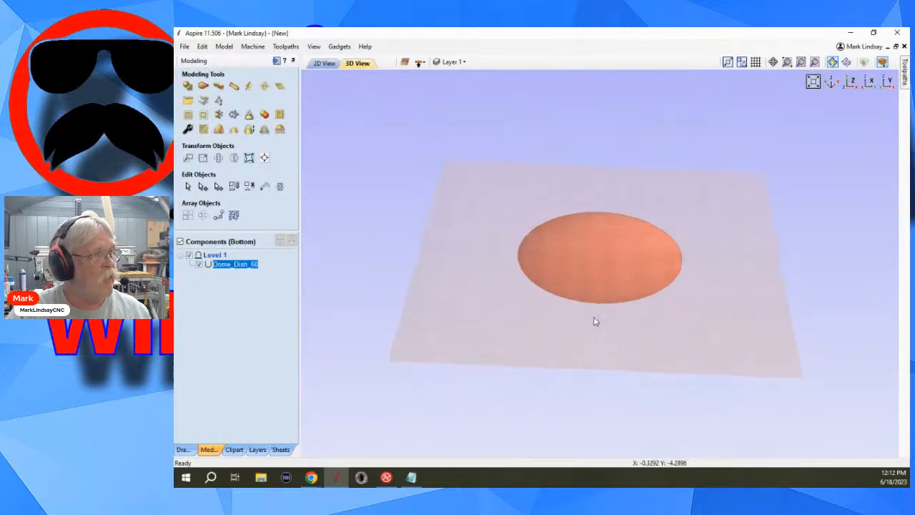
drag(596, 321, 595, 306)
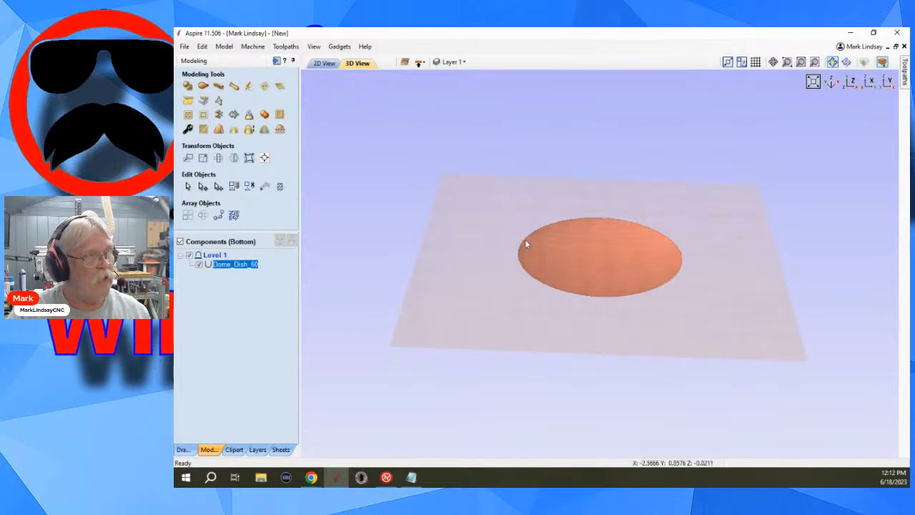
drag(548, 212, 529, 296)
click(419, 62)
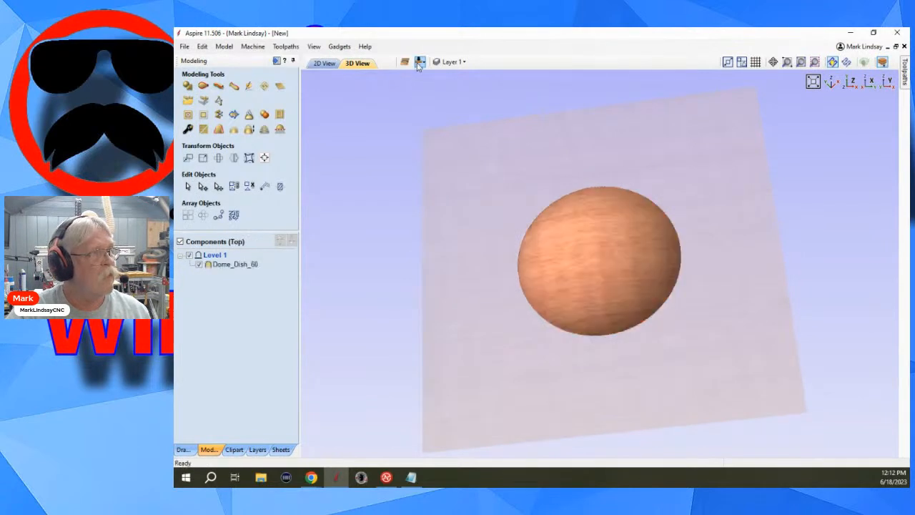
drag(472, 355, 512, 272)
drag(586, 256, 607, 255)
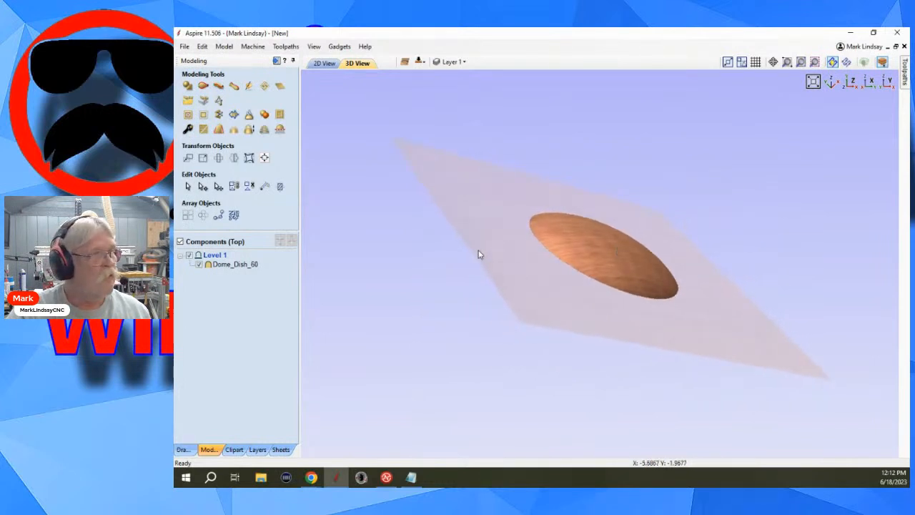
drag(480, 255, 686, 190)
drag(565, 176, 652, 176)
drag(664, 370, 521, 253)
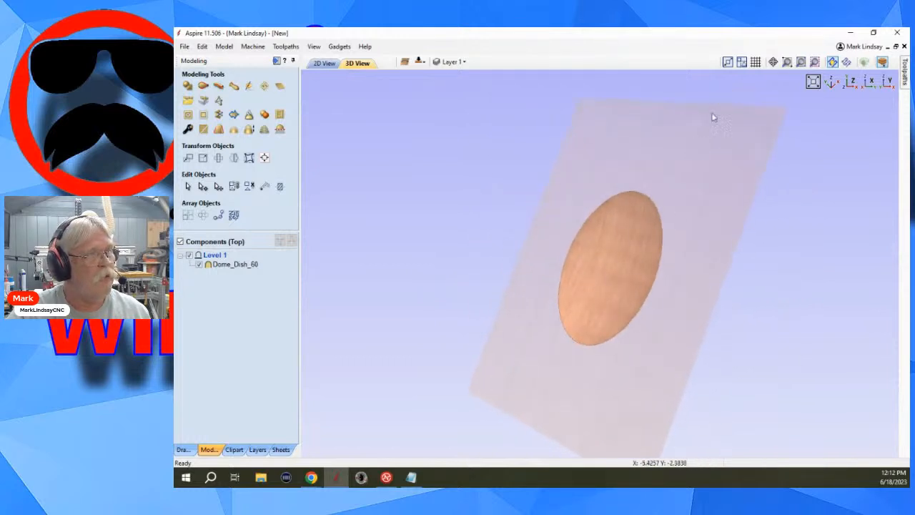
drag(695, 129, 531, 245)
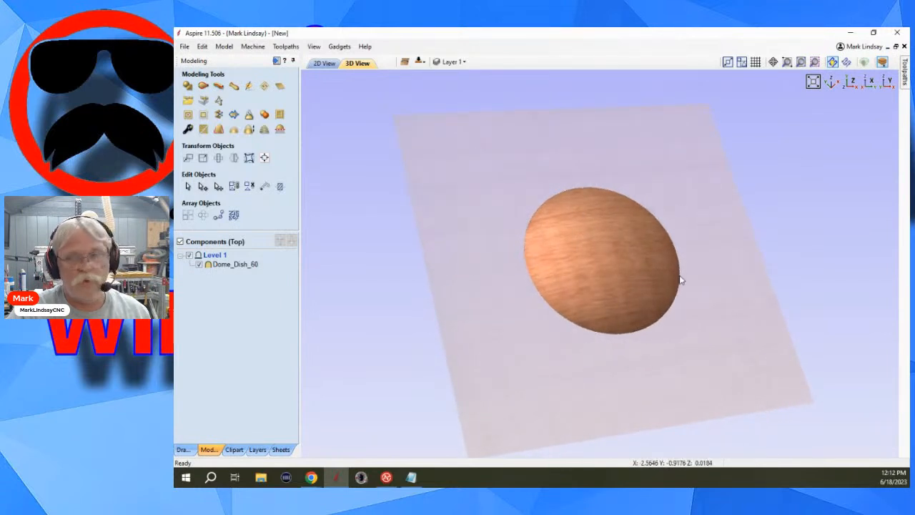
drag(601, 367, 567, 237)
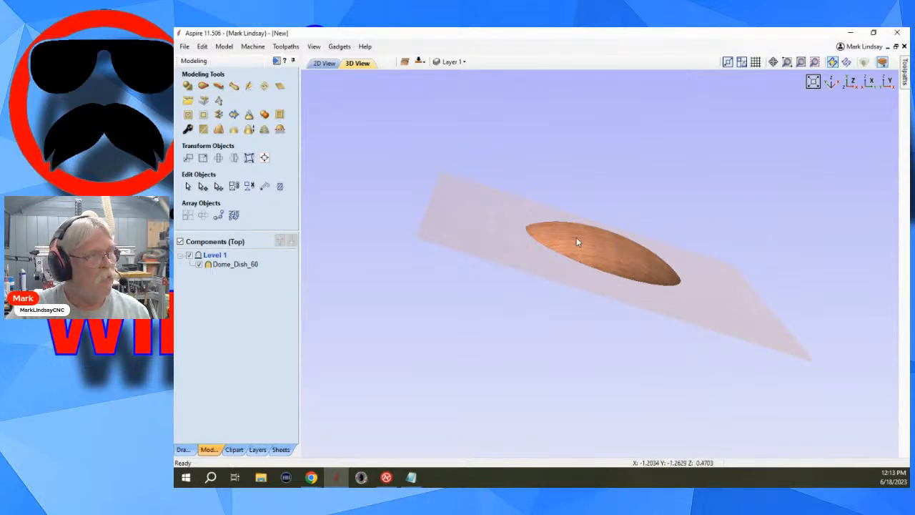
Check the top dome from several angles in 3D and switch to the bottom side in the 2D view.
drag(578, 241, 596, 252)
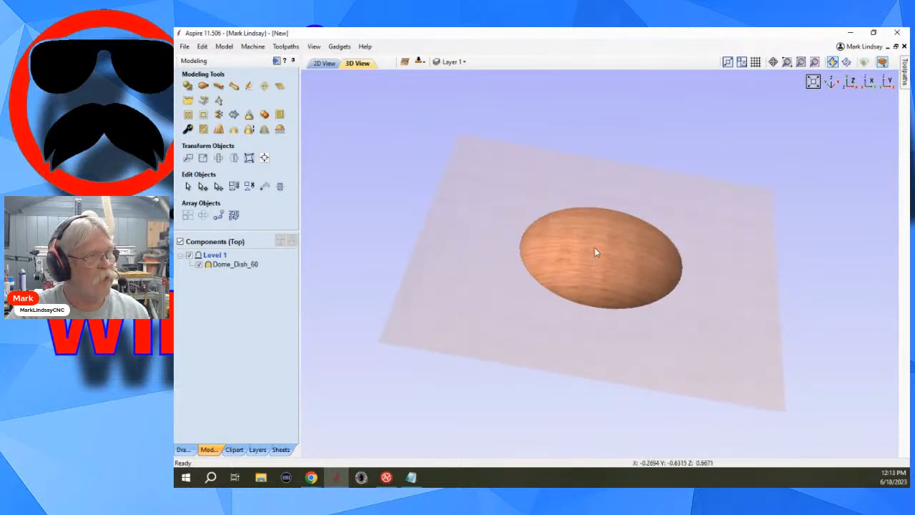
drag(555, 311, 591, 246)
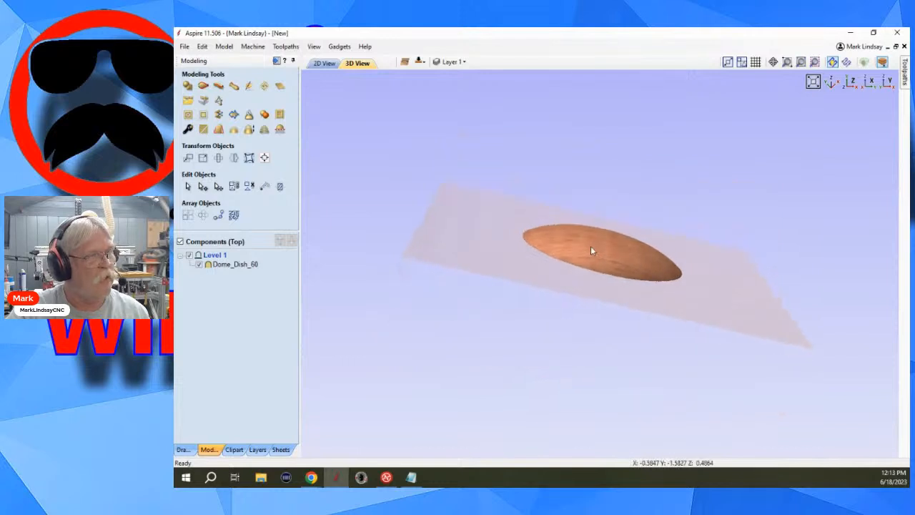
drag(515, 248, 627, 163)
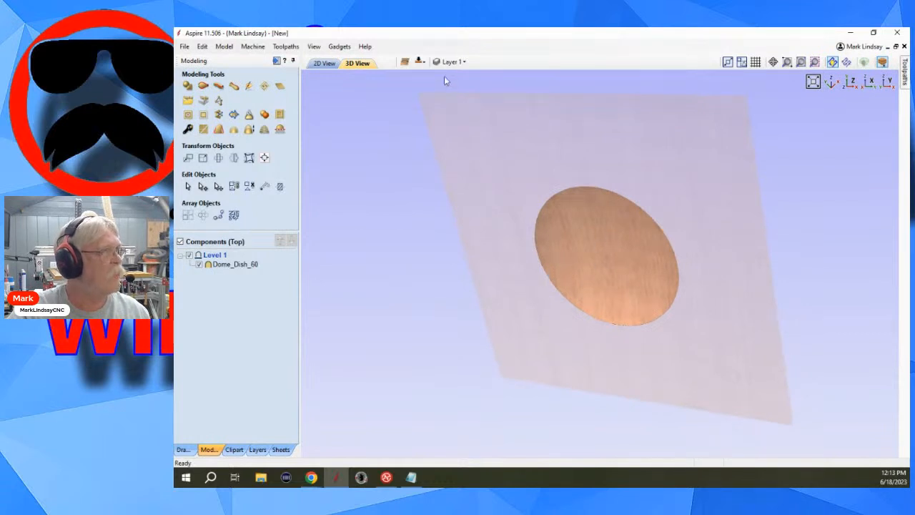
click(419, 62)
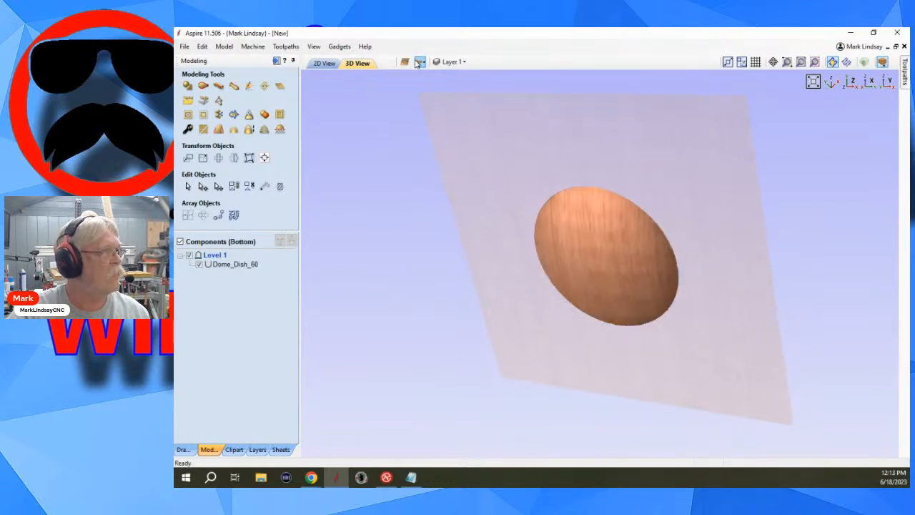
click(326, 63)
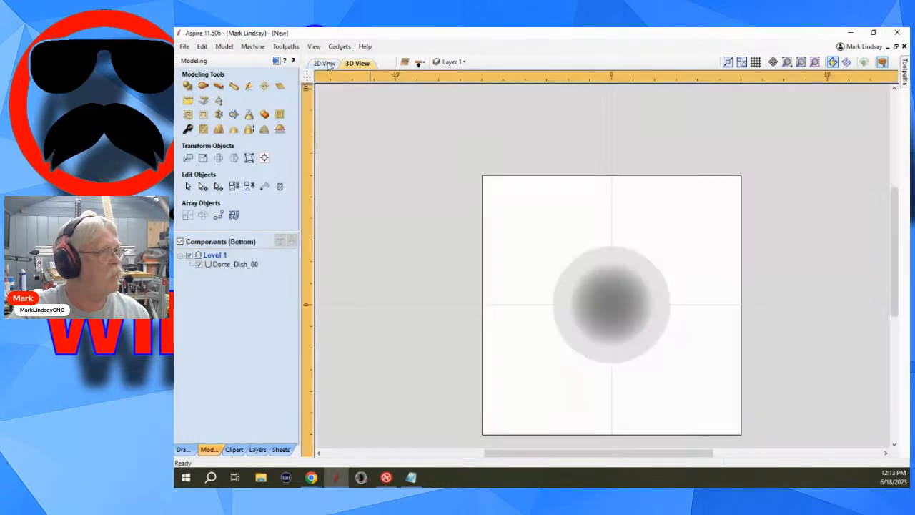
Resize the bottom dish component about its centre to 5.0379 inches wide (5.5379 minus 0.5), with XY linked and Auto Scale Z off.
click(638, 351)
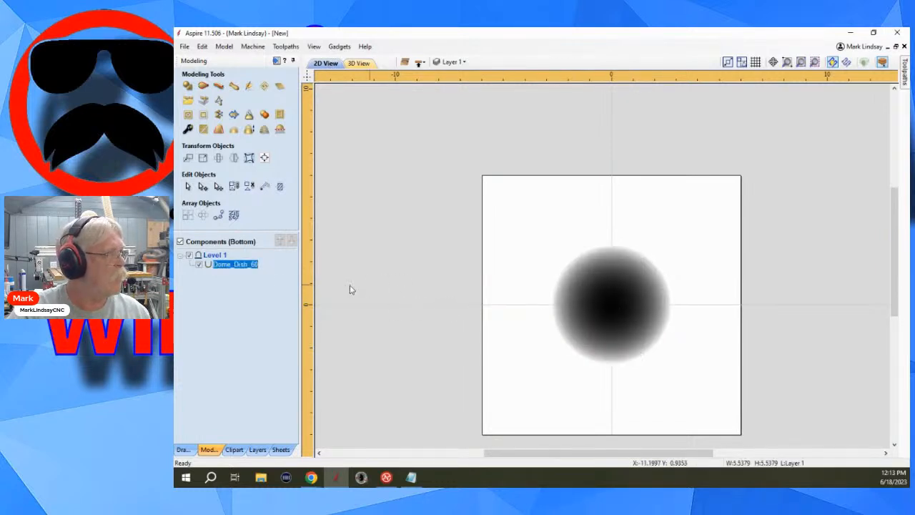
click(204, 159)
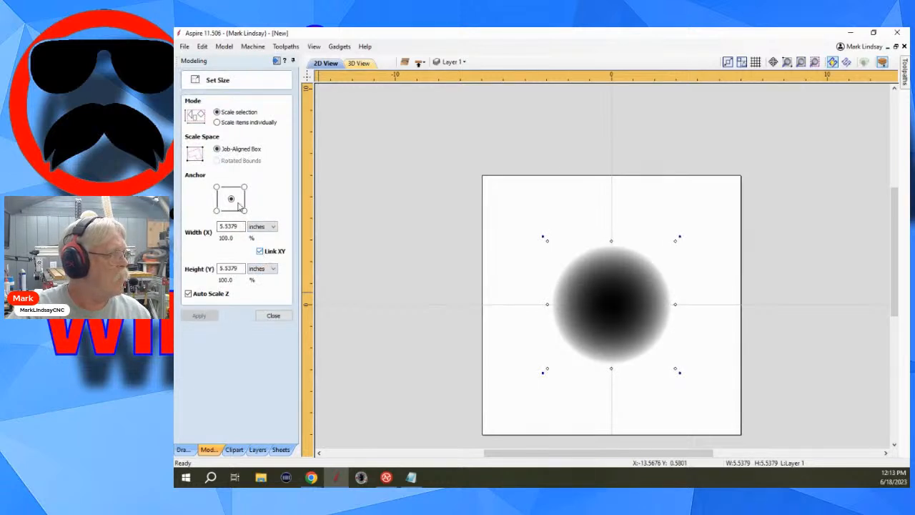
click(189, 295)
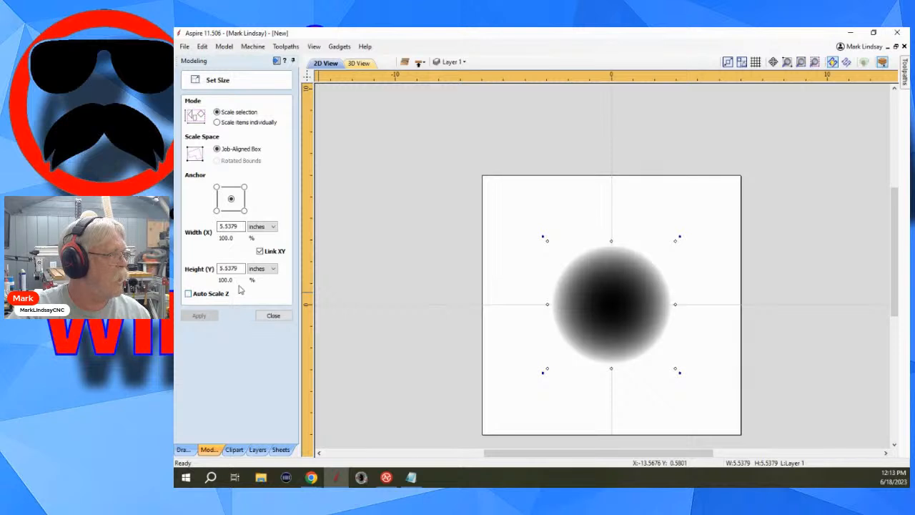
double_click(230, 226)
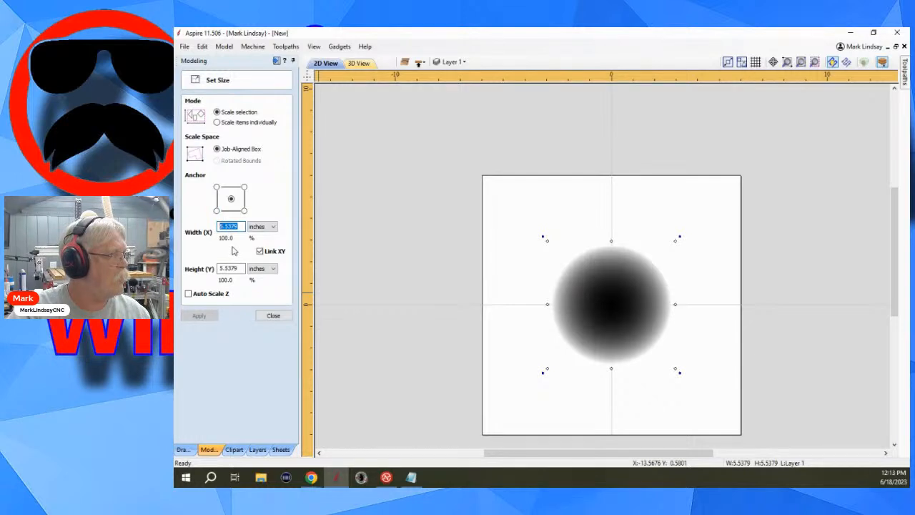
click(240, 226)
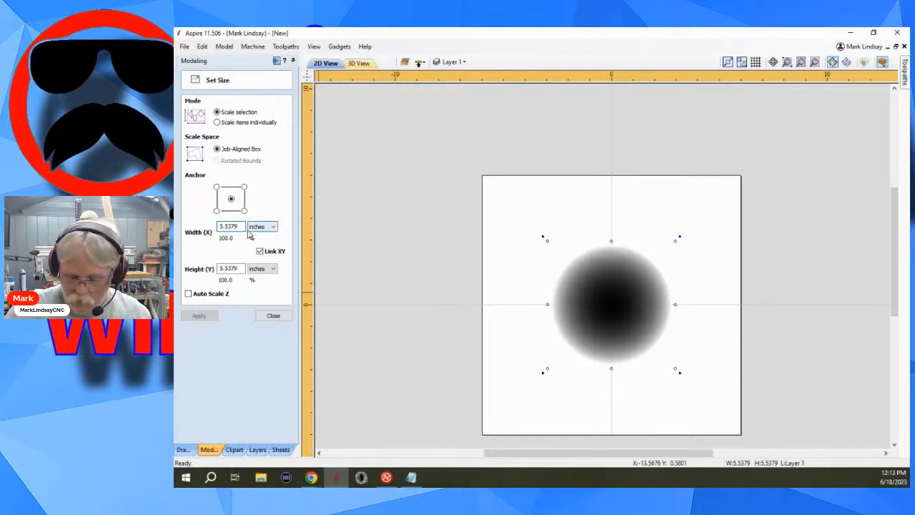
text(-)
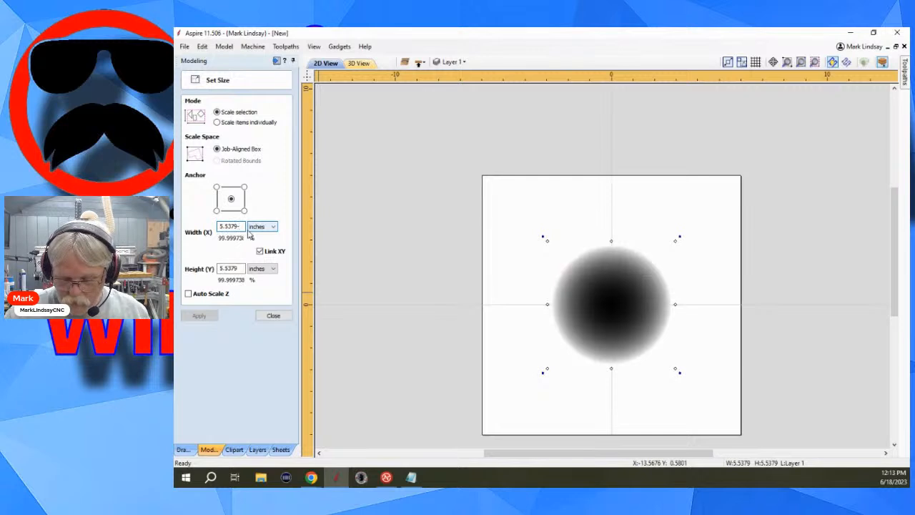
text(.5)
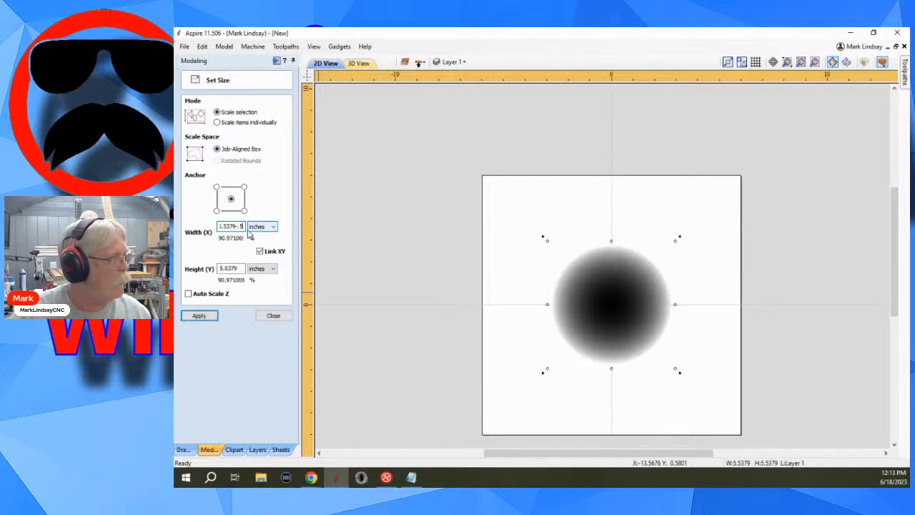
text(=)
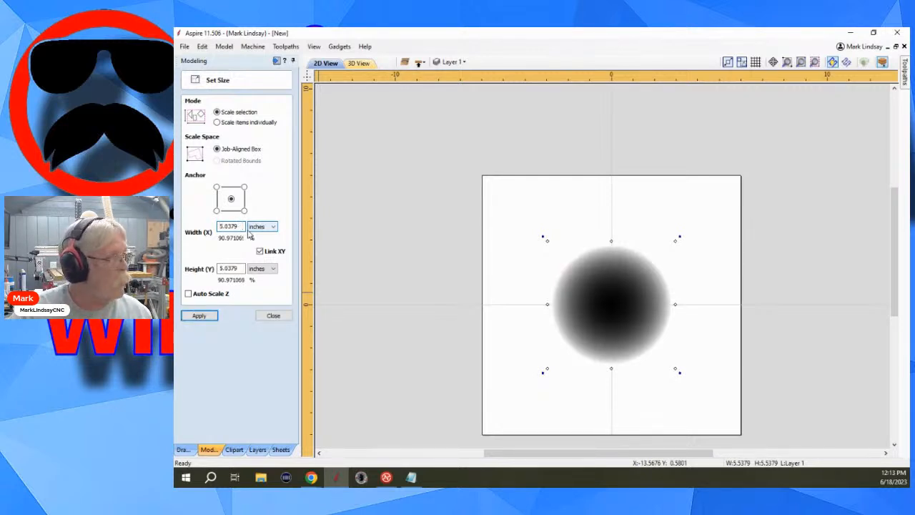
click(199, 316)
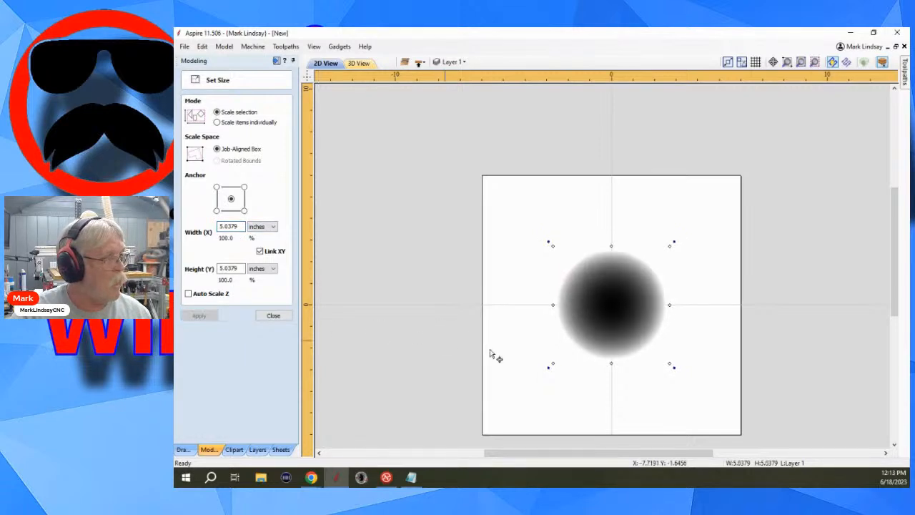
Examine the resized bottom hollow and its rim from several angles in 3D and close the size settings.
click(360, 64)
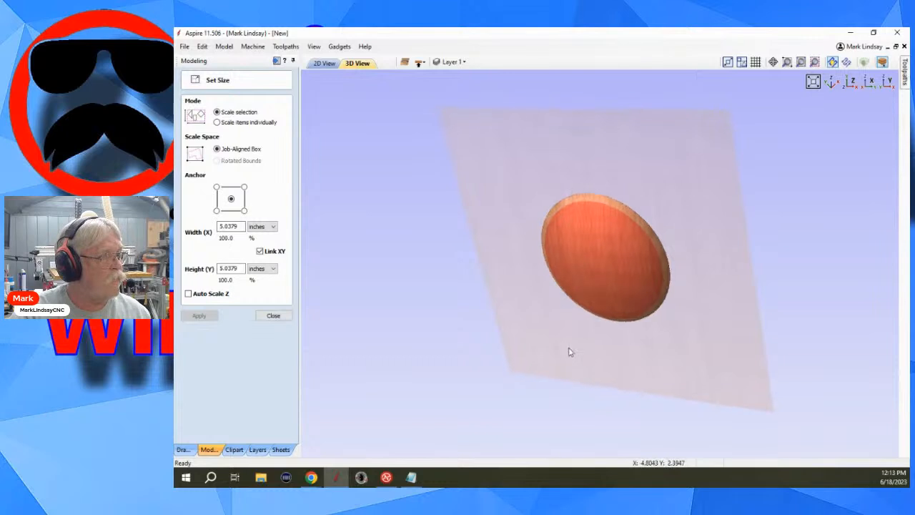
drag(570, 351, 576, 186)
drag(519, 380, 537, 184)
drag(540, 271, 539, 226)
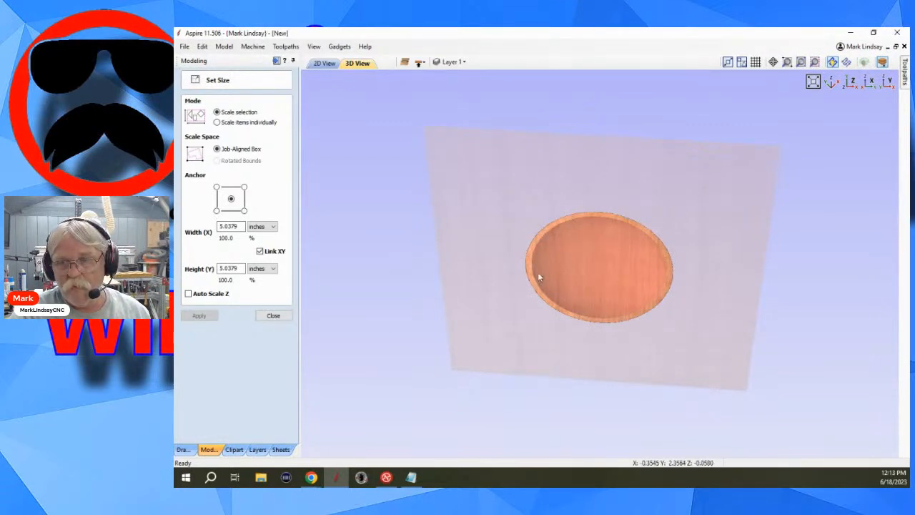
drag(596, 212, 554, 261)
click(270, 316)
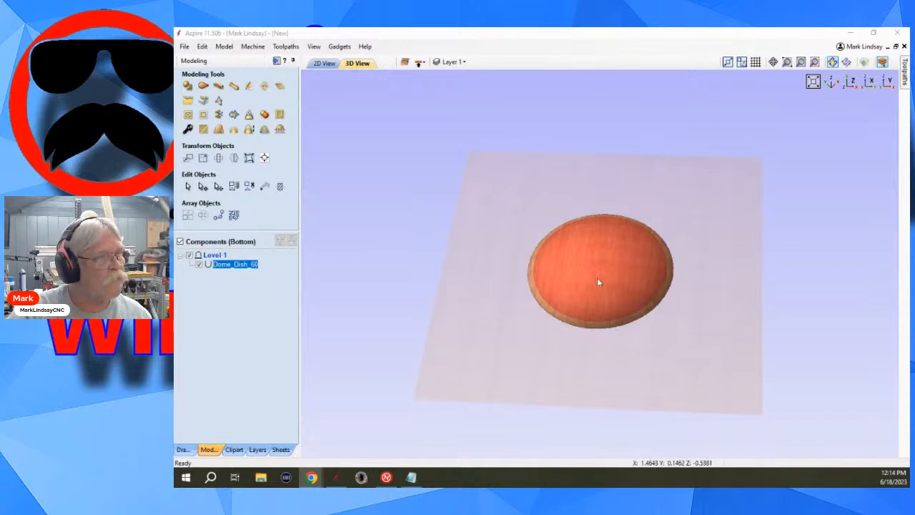
Start a 3D rough machining toolpath for the bottom side, accept the material setup, and limit machining to the model boundary.
click(275, 61)
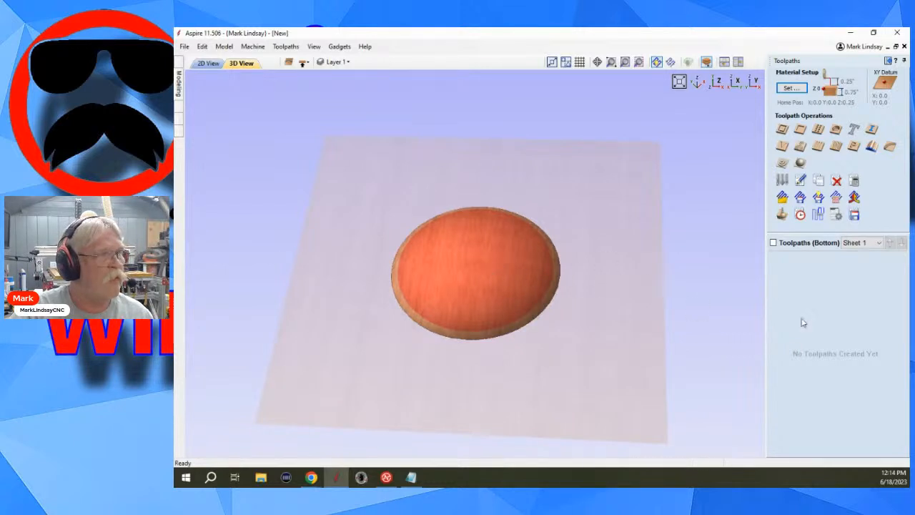
click(781, 164)
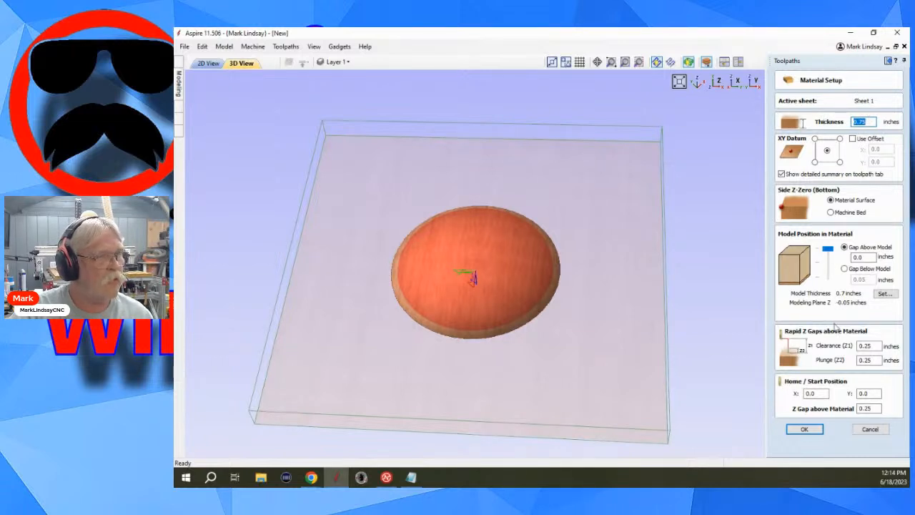
click(805, 430)
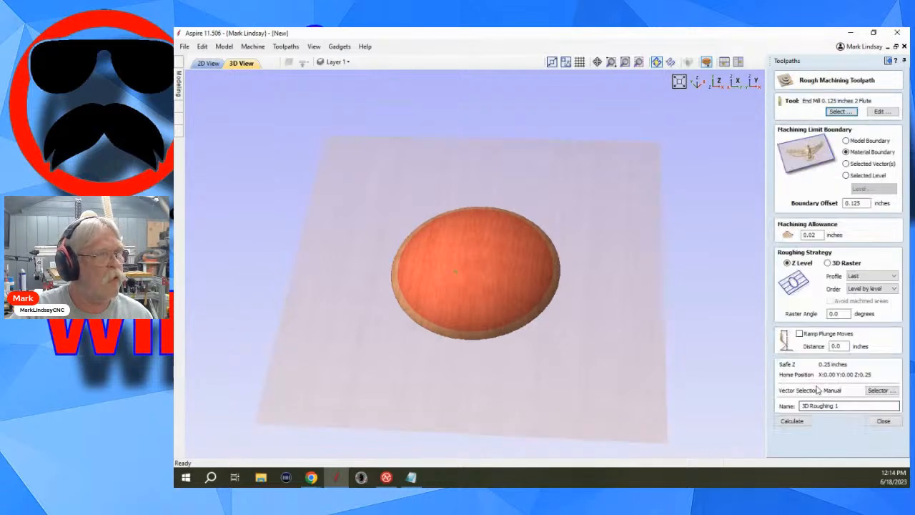
click(847, 141)
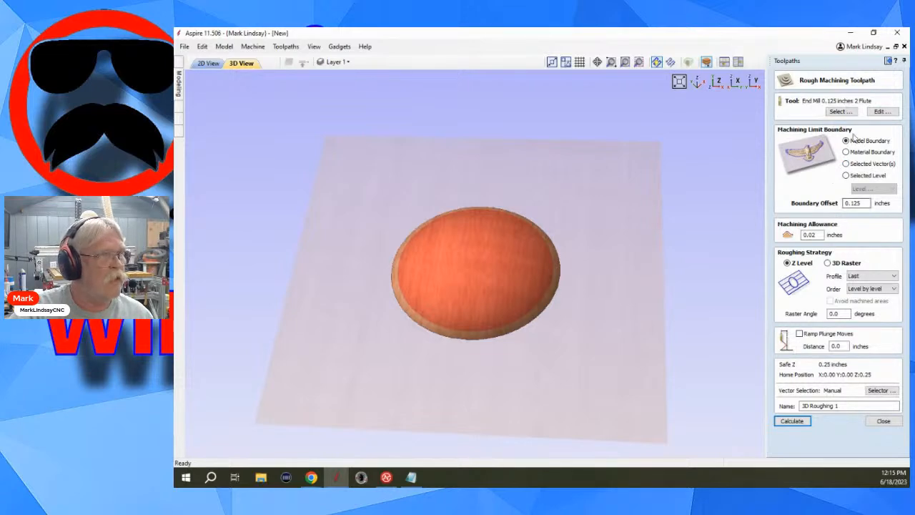
Assign the End Mill 0.25 inches 2 Flute to the roughing toolpath, keep the 0.02 inch machining allowance, calculate it, and close the preview.
click(842, 111)
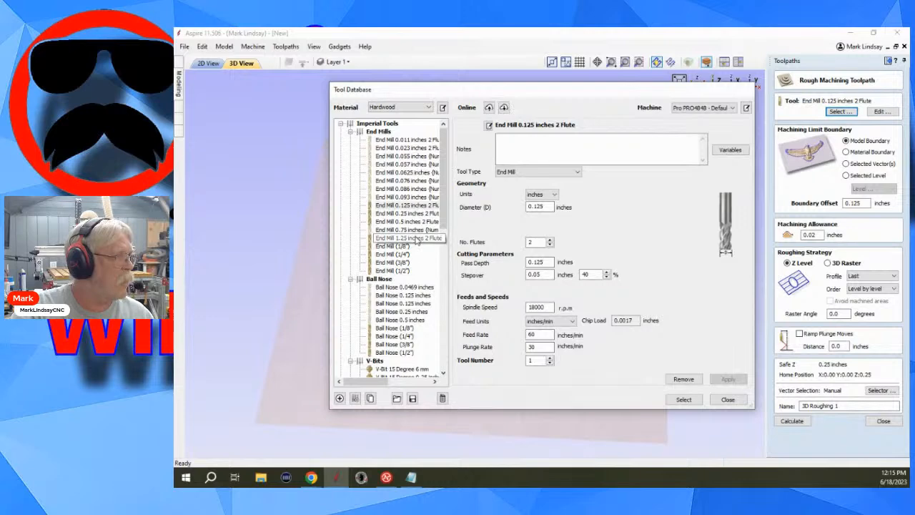
click(419, 214)
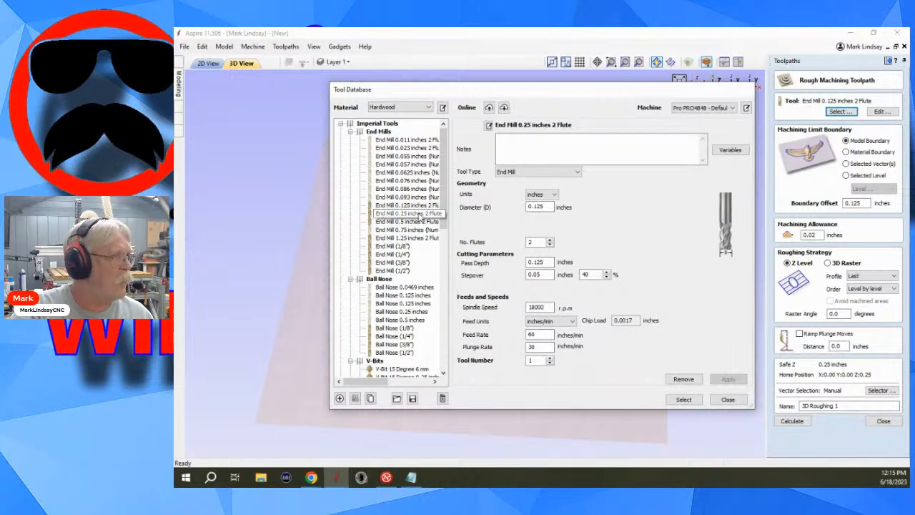
click(683, 399)
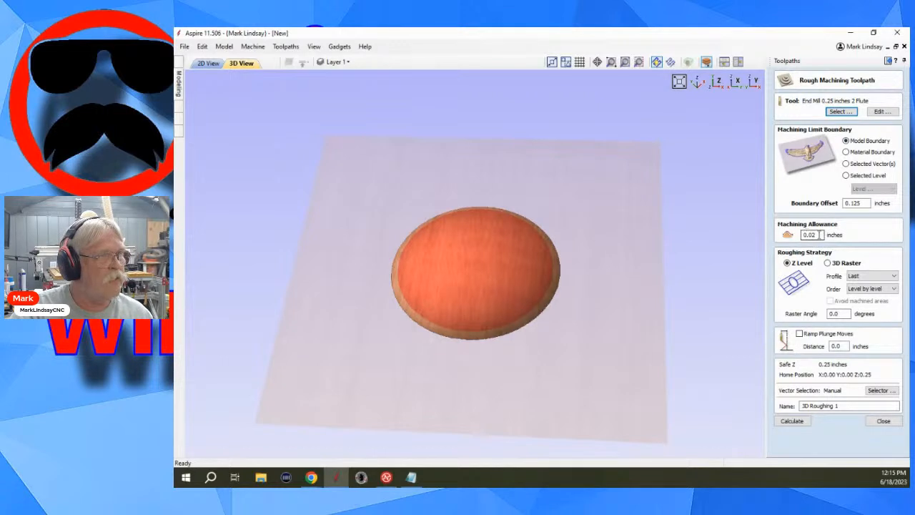
double_click(810, 234)
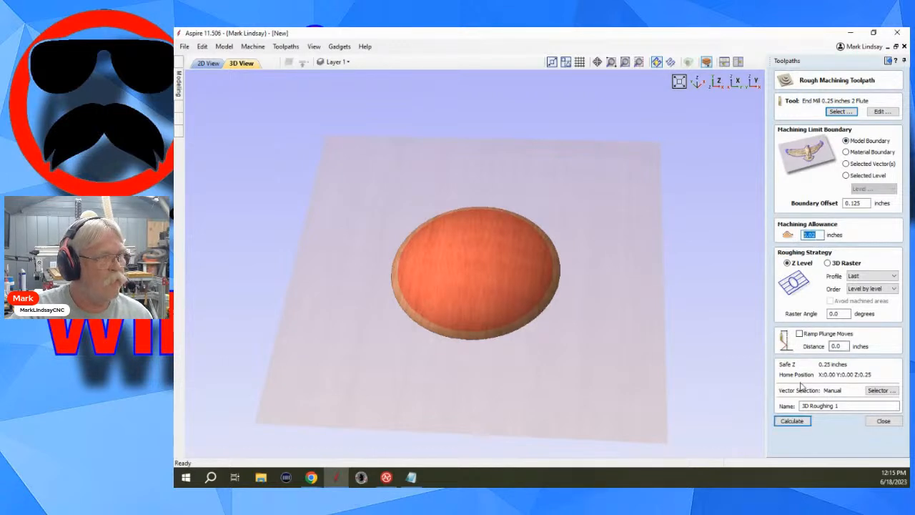
click(799, 423)
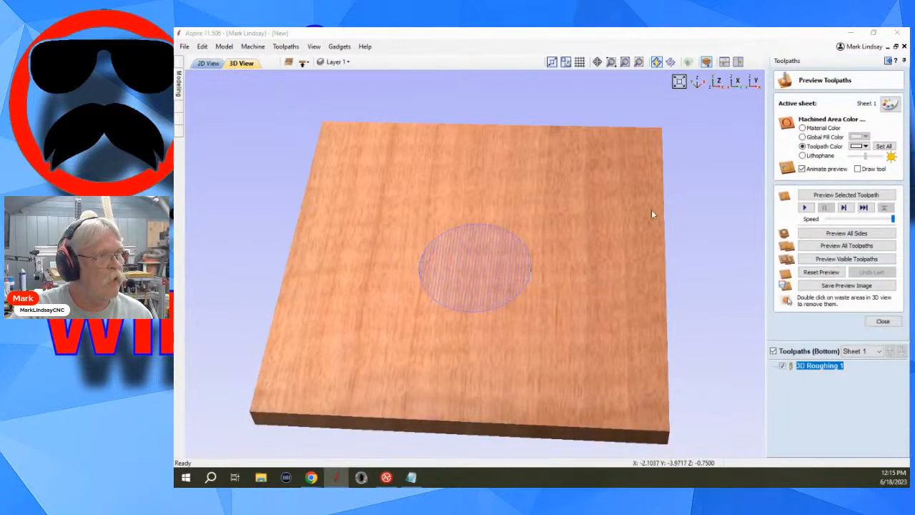
click(884, 323)
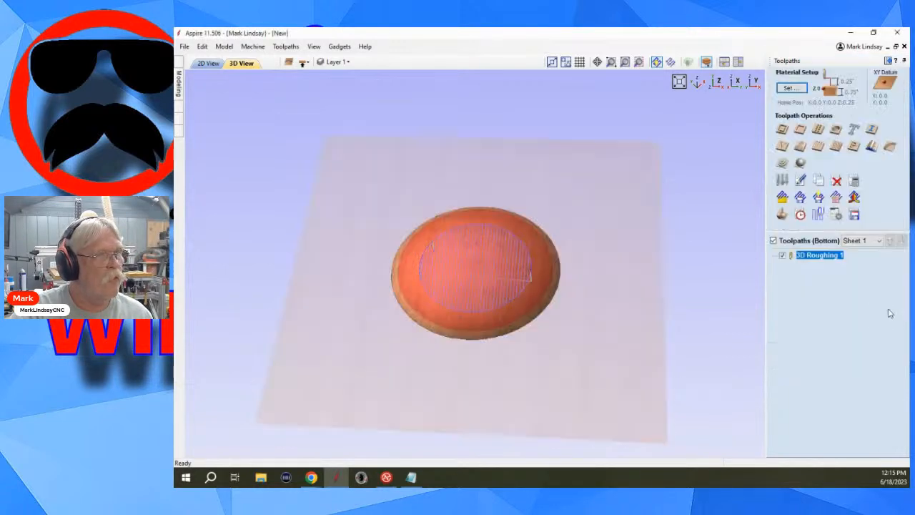
Start a 3D finish machining toolpath and replace its tapered ball nose tool with the Ball Nose (1/8").
click(800, 165)
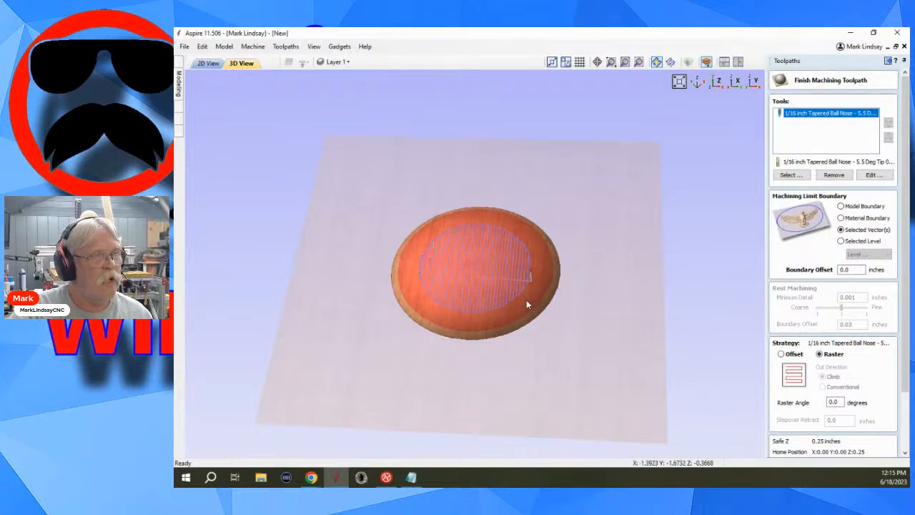
click(845, 176)
click(790, 176)
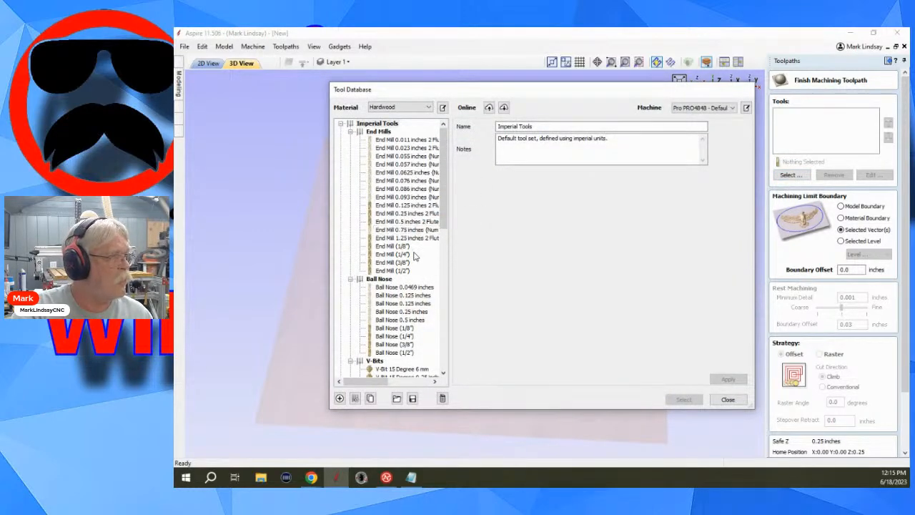
click(397, 328)
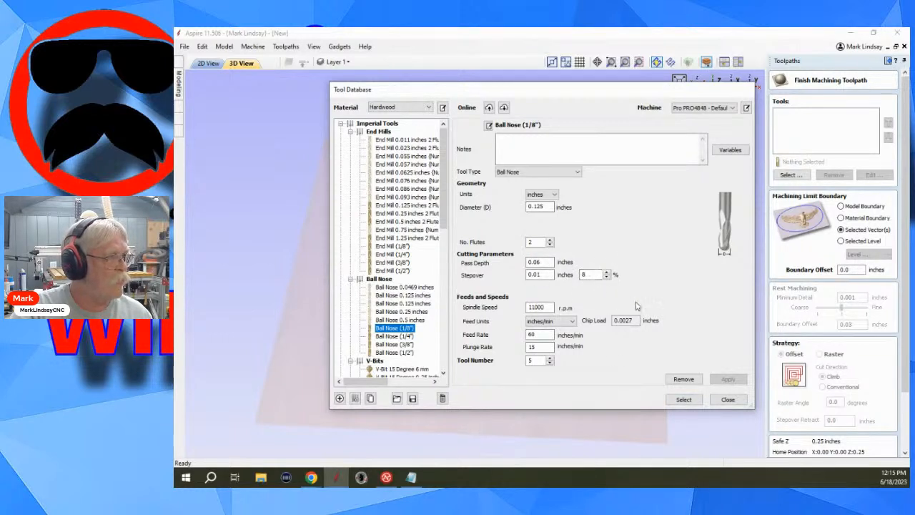
click(684, 400)
Set the finish toolpath's strategy to Raster and try to calculate it with the selected-vectors boundary.
scroll(812, 318, down, 2)
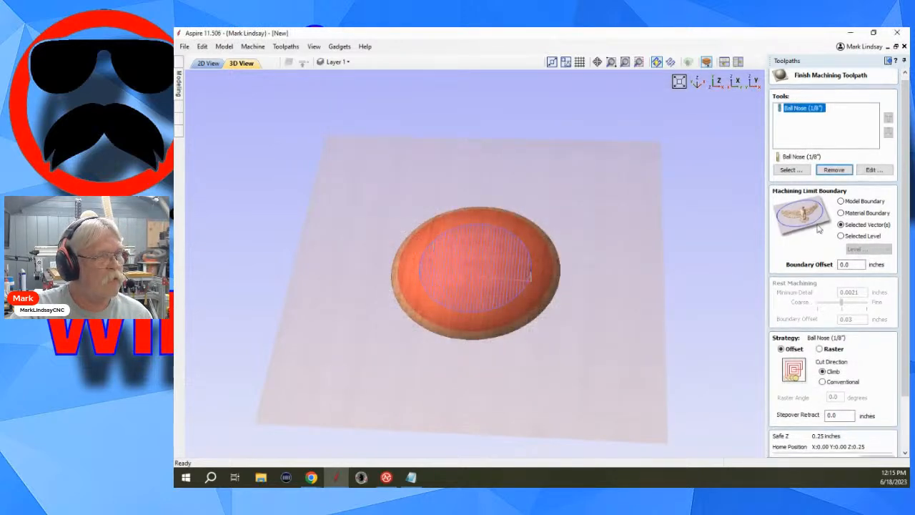
scroll(812, 318, down, 1)
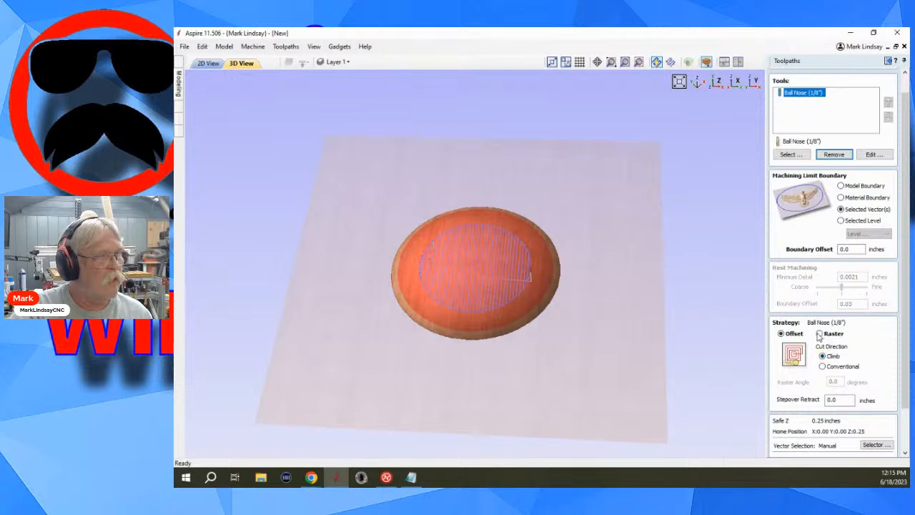
click(819, 335)
scroll(810, 288, down, 2)
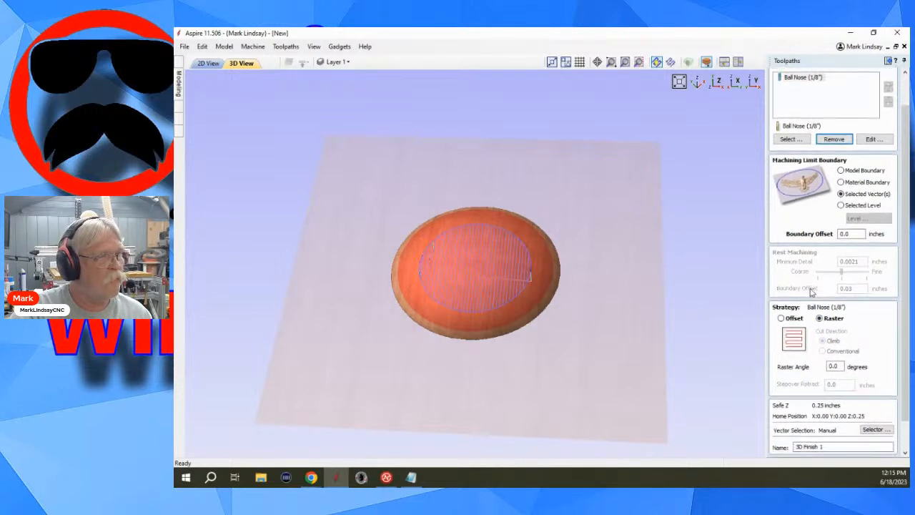
scroll(811, 300, down, 4)
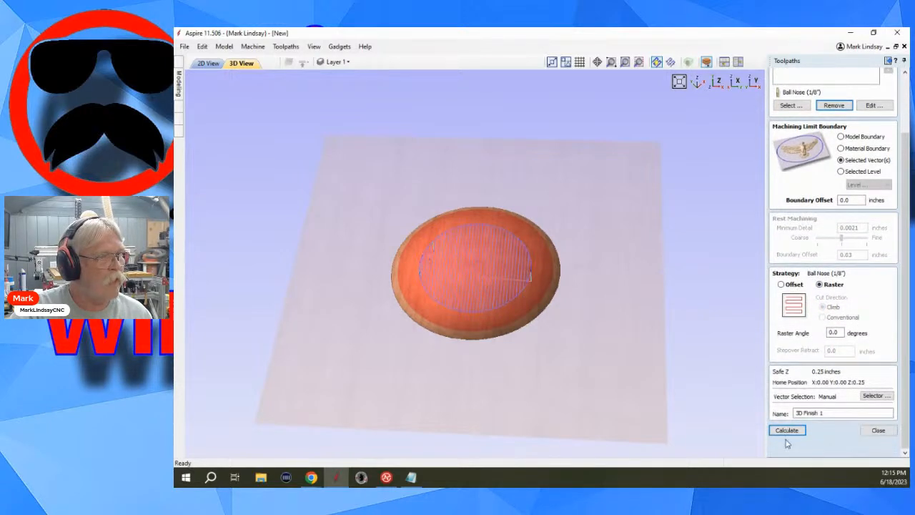
click(787, 430)
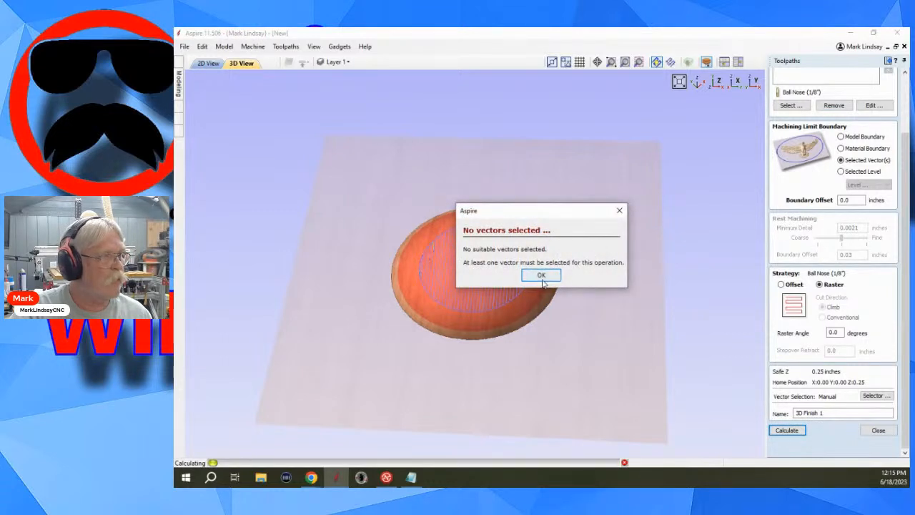
click(541, 276)
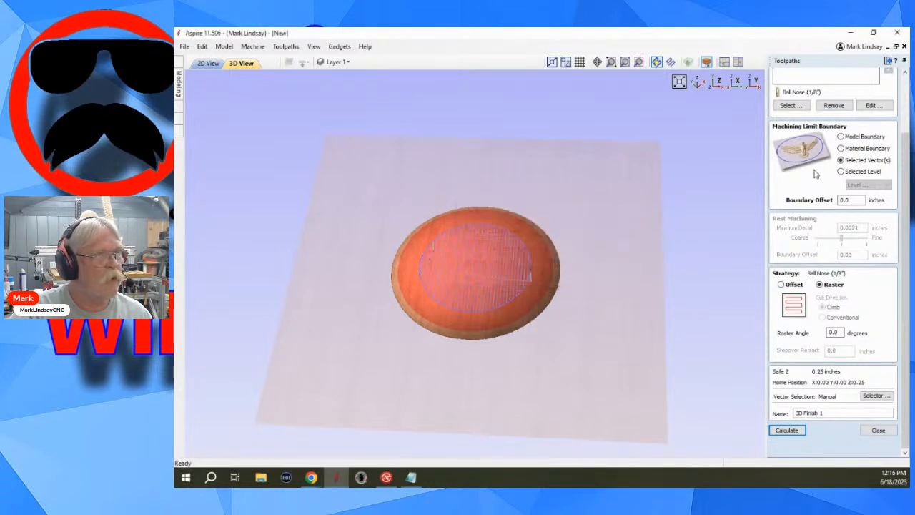
Limit the finish toolpath to the model boundary, calculate it, and check the estimated machining times.
click(842, 138)
click(786, 430)
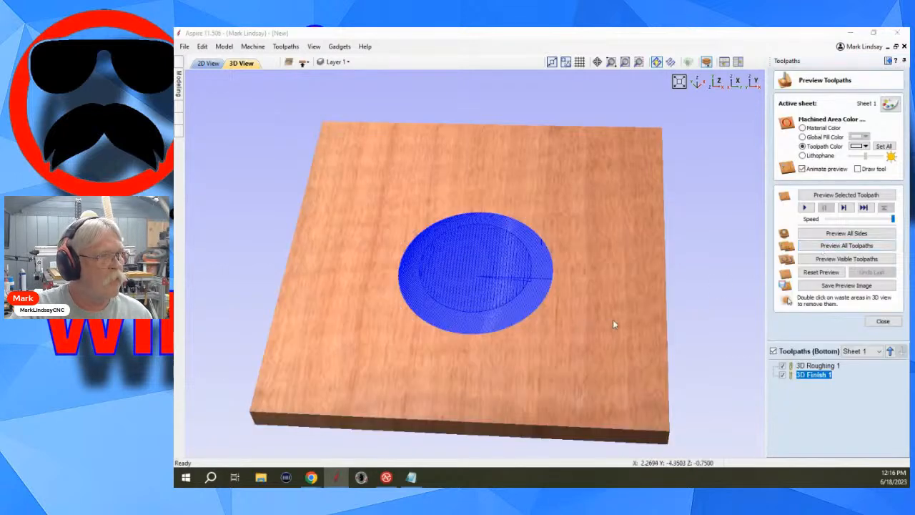
click(884, 323)
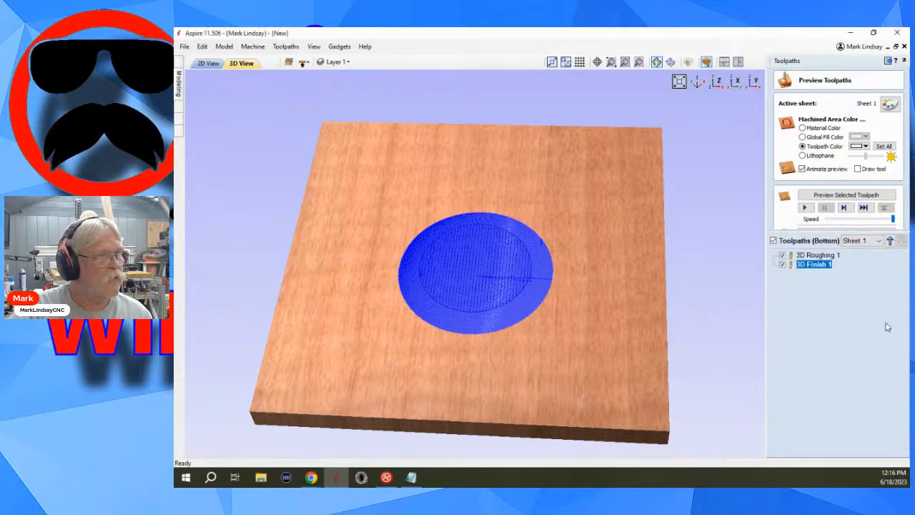
click(799, 218)
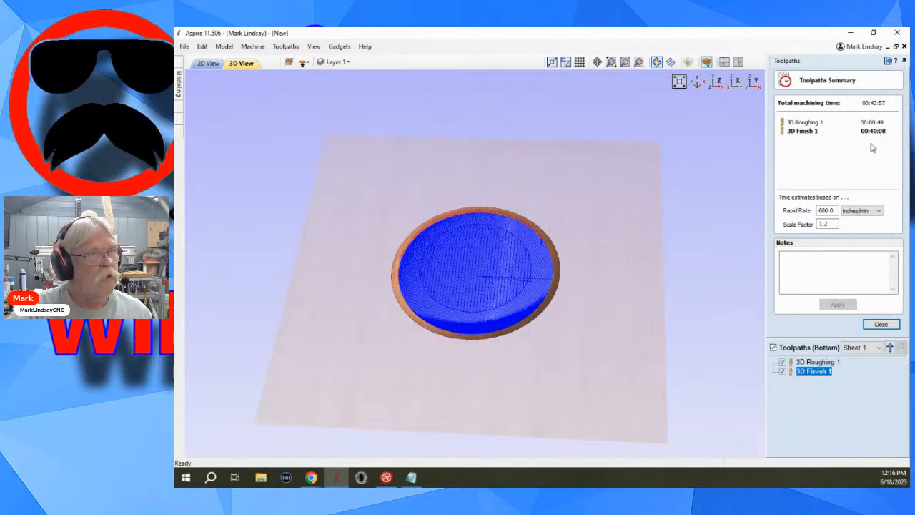
click(881, 325)
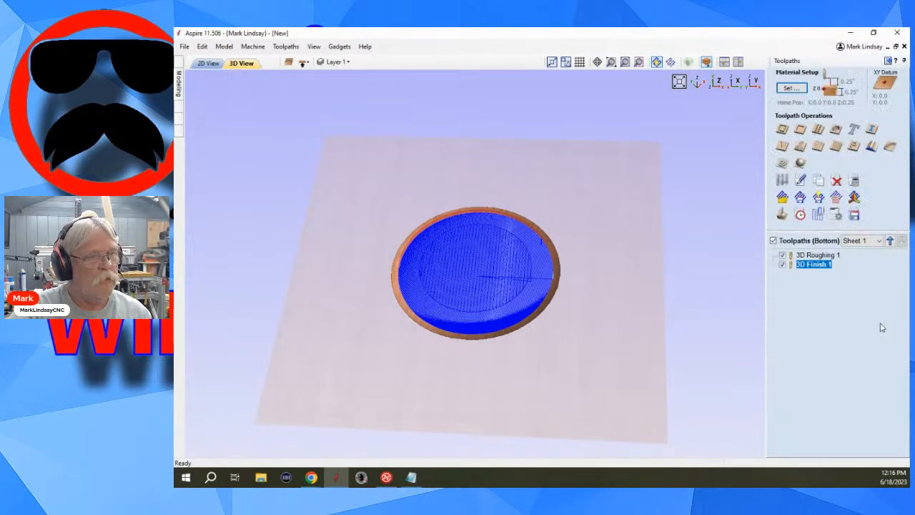
Reopen the 3D Finish 1 toolpath and set the Ball Nose (1/8") plunge rate to 60 inches/min.
double_click(816, 265)
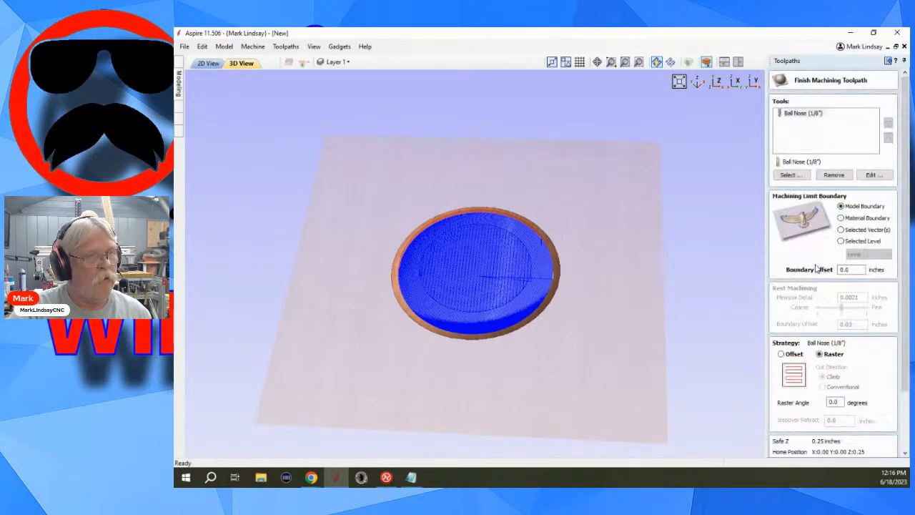
click(872, 175)
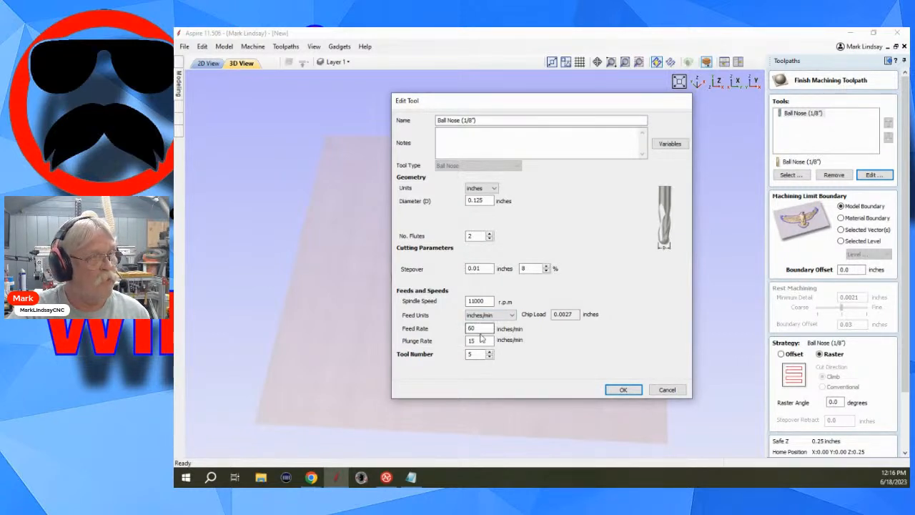
drag(482, 341, 453, 342)
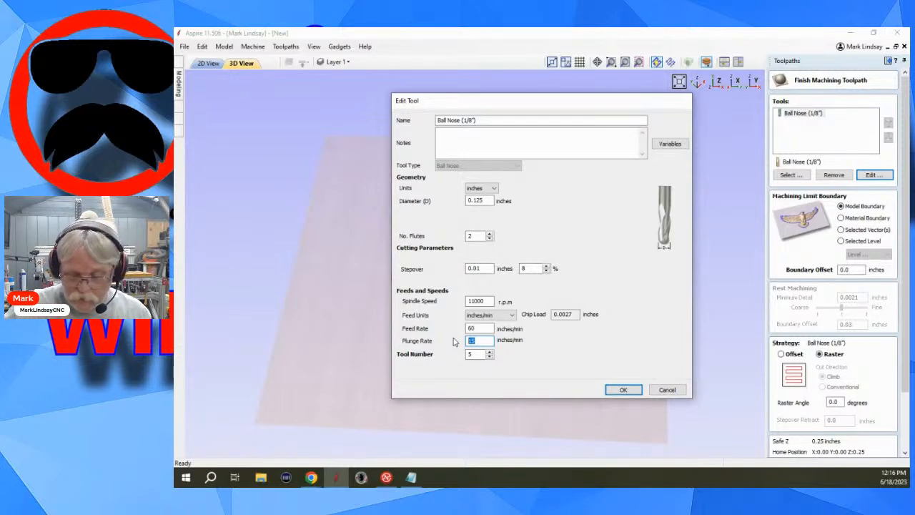
text(3)
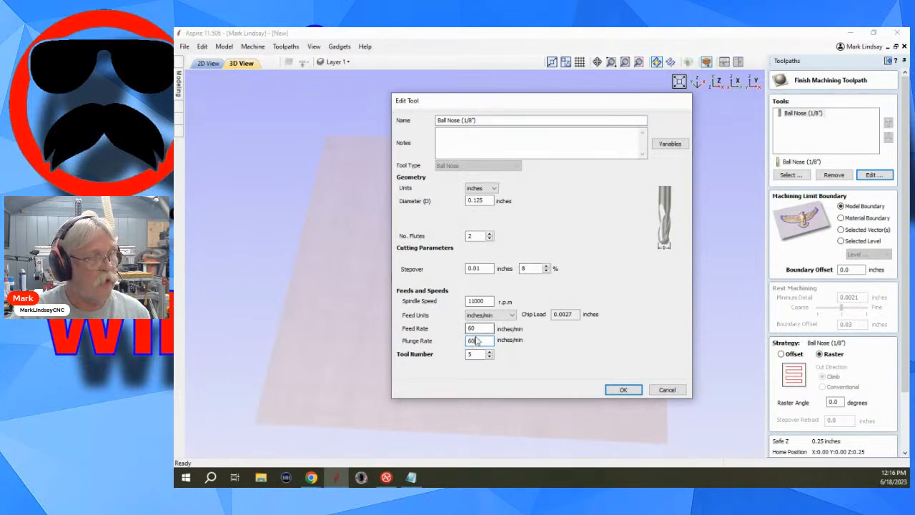
click(616, 391)
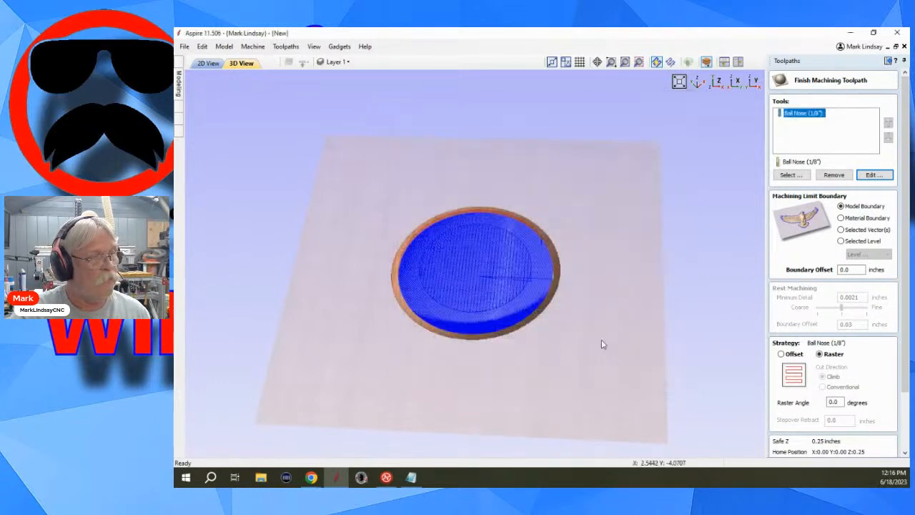
Recalculate the 3D Finish 1 toolpath with the edited tool and recheck the estimated machining times.
drag(490, 394, 523, 418)
scroll(838, 356, down, 5)
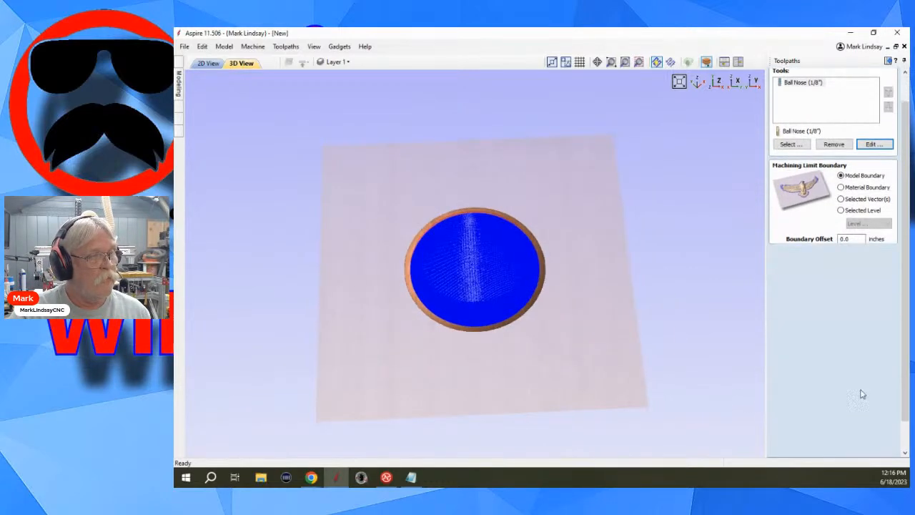
click(787, 440)
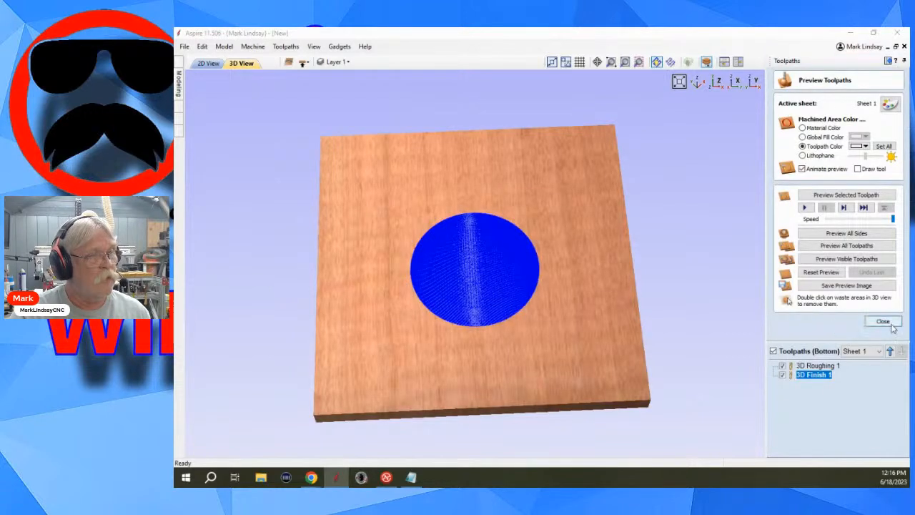
click(884, 322)
click(801, 213)
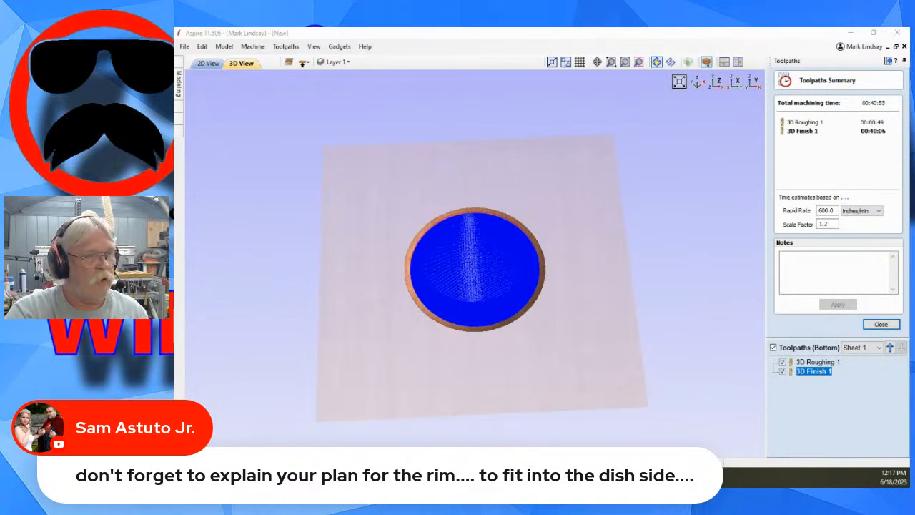
click(890, 325)
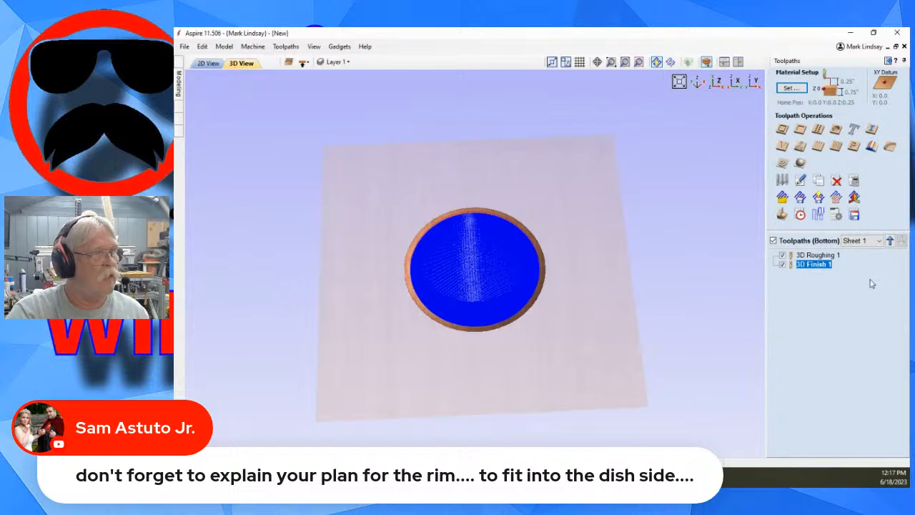
Simulate all bottom-side toolpaths, show both toolpaths again, and simulate the visible ones.
click(782, 215)
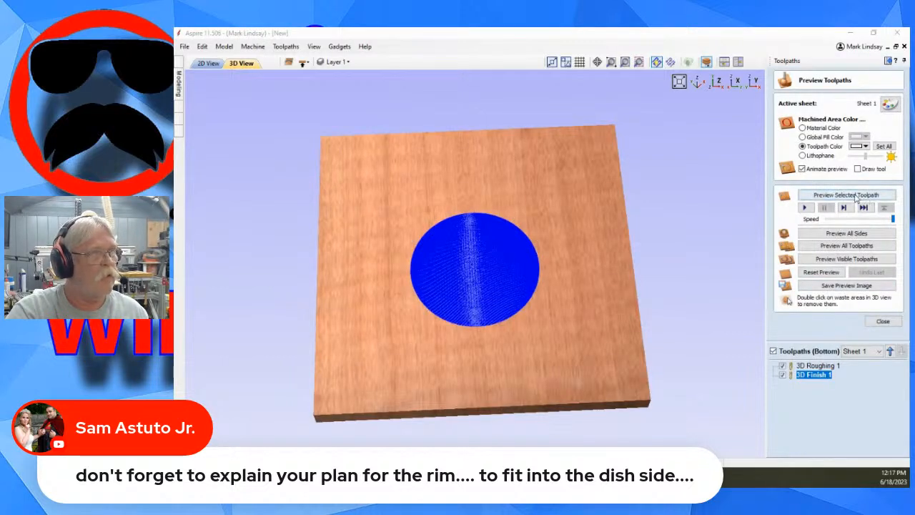
click(846, 245)
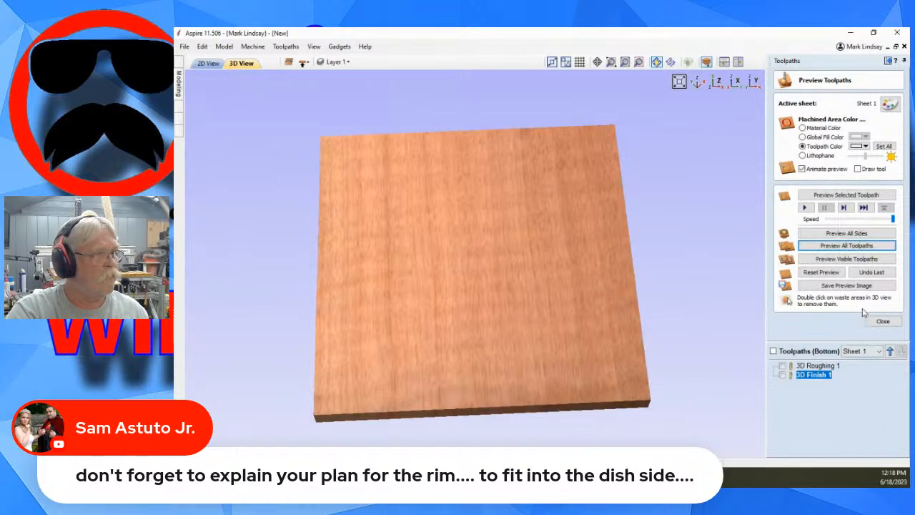
drag(584, 345, 574, 371)
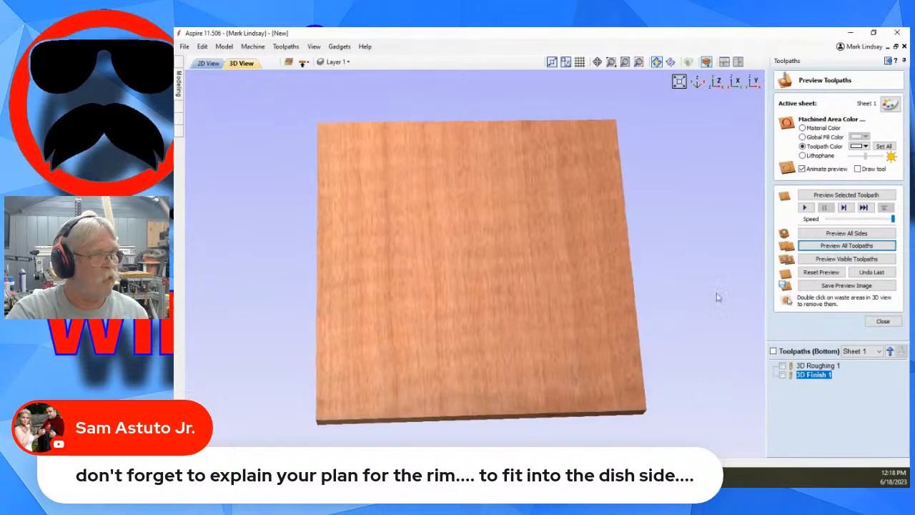
click(773, 351)
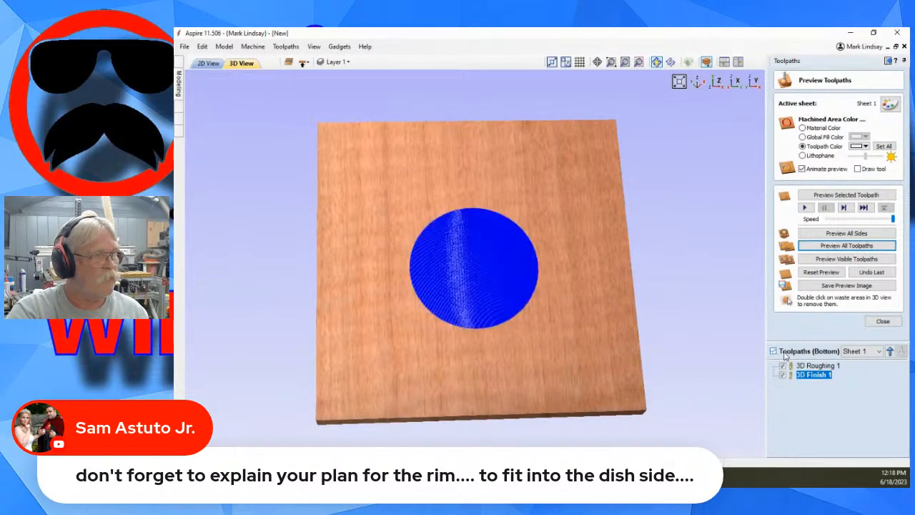
click(847, 259)
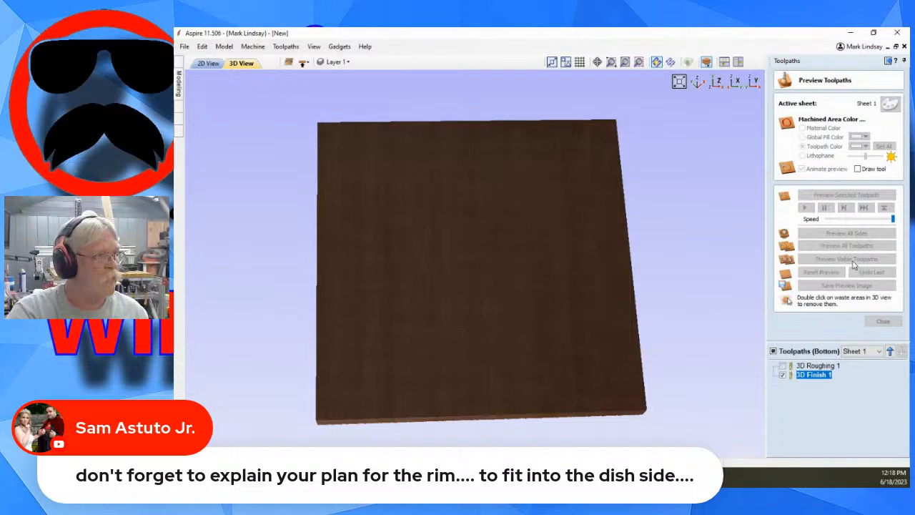
Examine the simulated cut on both faces of the board from several angles and from straight above.
drag(500, 376, 429, 227)
drag(585, 249, 526, 327)
scroll(453, 336, up, 3)
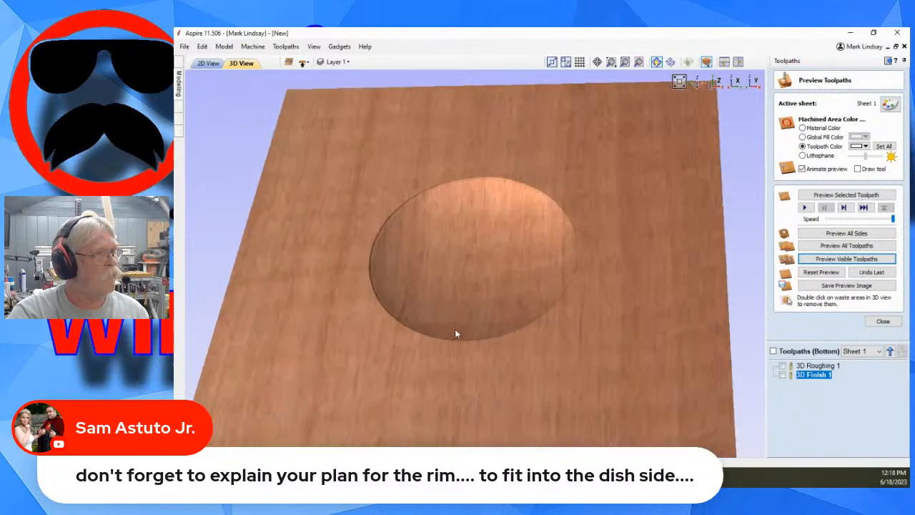
scroll(517, 327, down, 5)
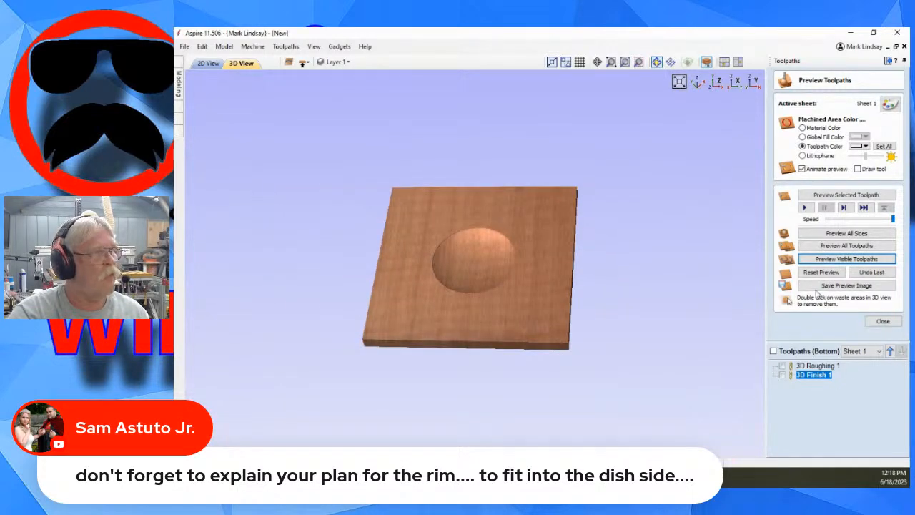
drag(447, 197, 456, 301)
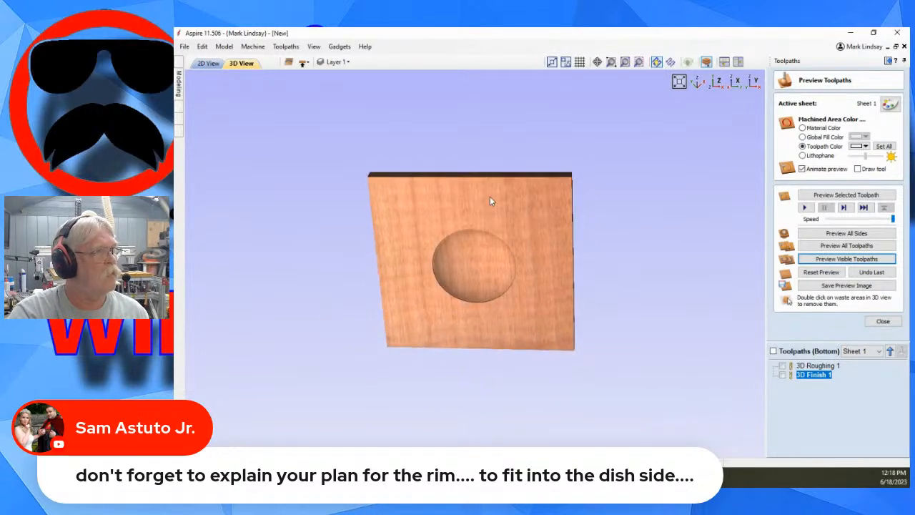
drag(490, 196, 504, 233)
click(716, 83)
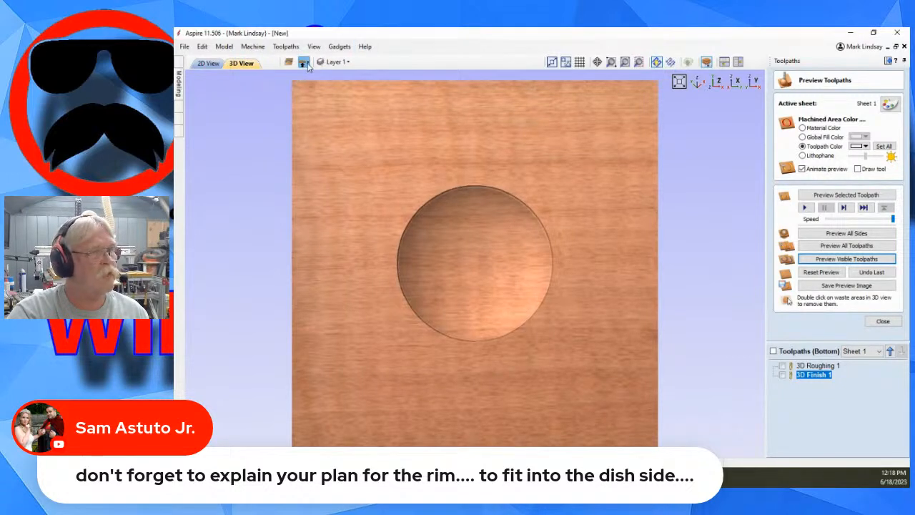
Switch to the top side and calculate a Z Level 3D roughing toolpath with the End Mill 0.25 inches 2 Flute, limited to the model boundary.
click(884, 321)
click(887, 323)
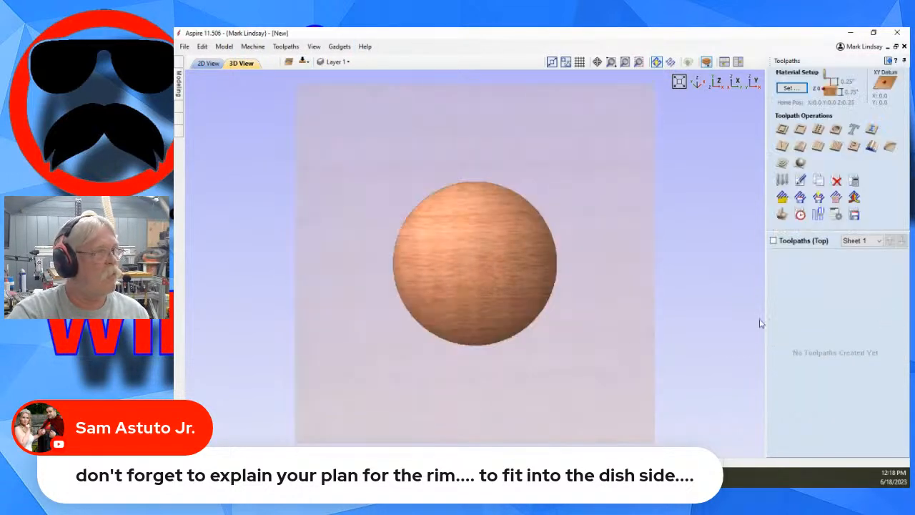
click(782, 163)
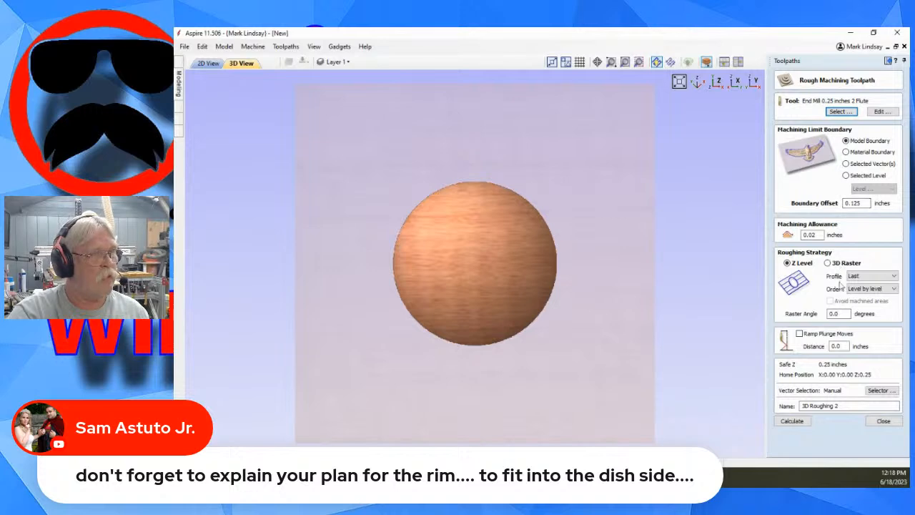
click(793, 422)
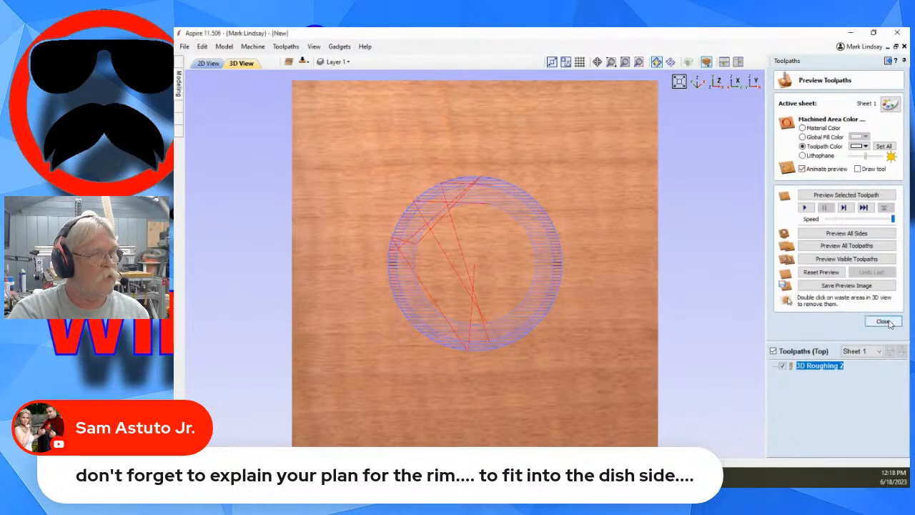
click(883, 321)
Calculate a raster 3D finish toolpath for the top side with the Ball Nose (1/8") and simulate the machining of all sides.
click(800, 163)
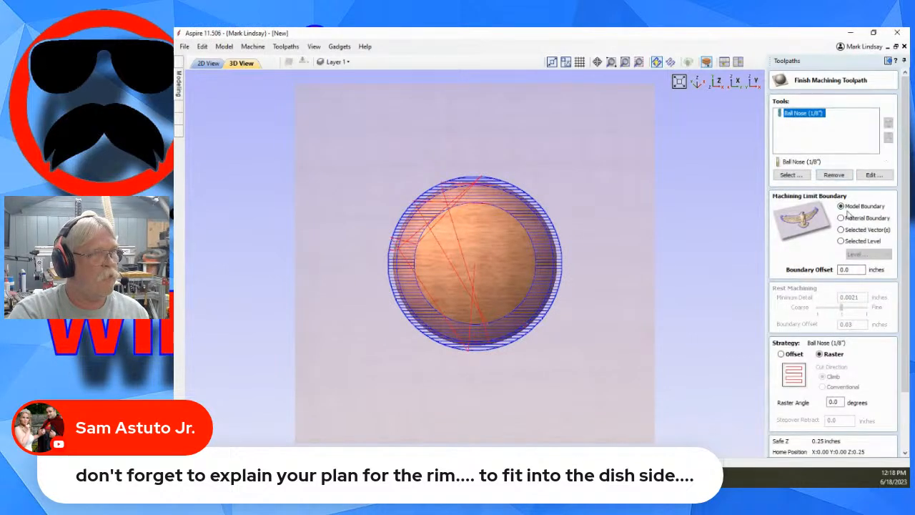
scroll(820, 399, down, 3)
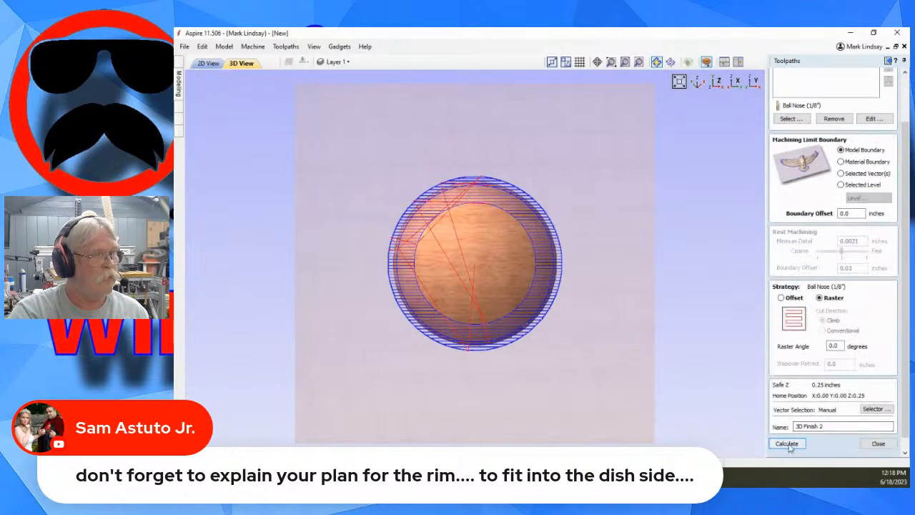
click(787, 453)
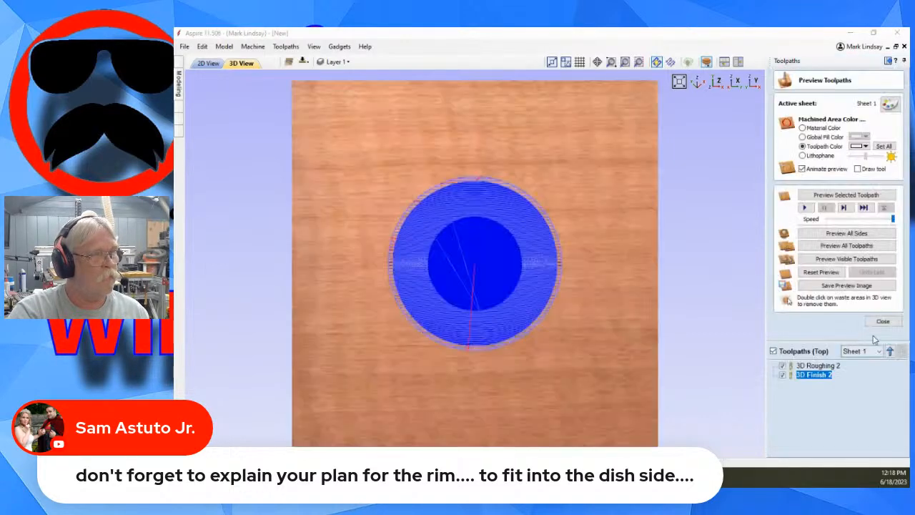
click(847, 248)
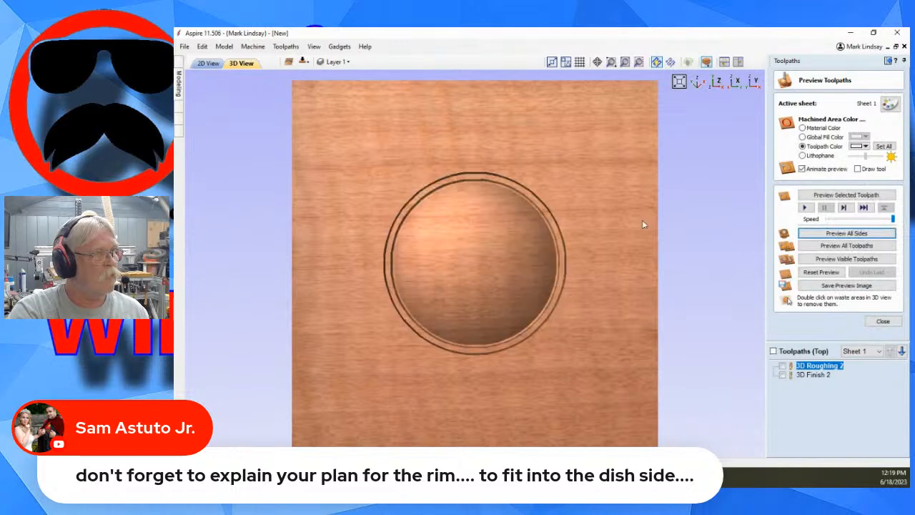
Examine the simulated top-side dish recess and its rim from several angles, and close the toolpath preview.
drag(516, 392, 496, 298)
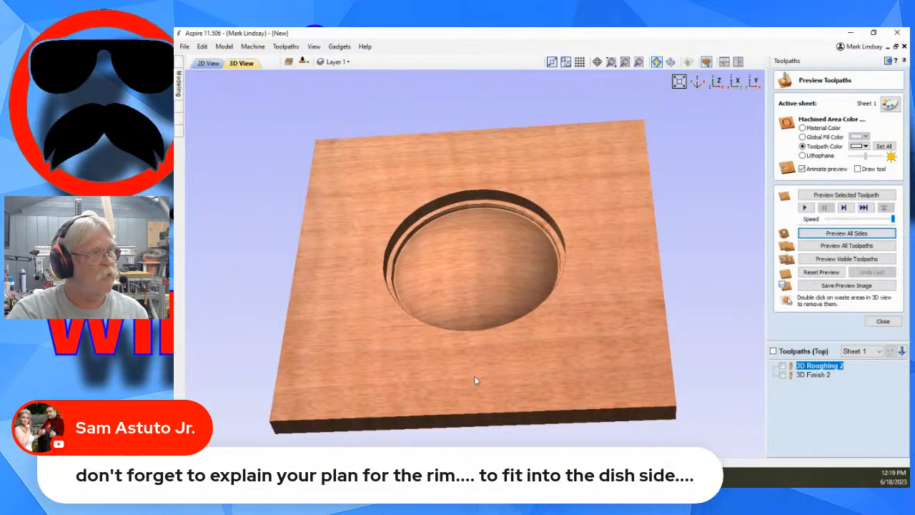
drag(474, 376, 480, 175)
drag(578, 273, 442, 320)
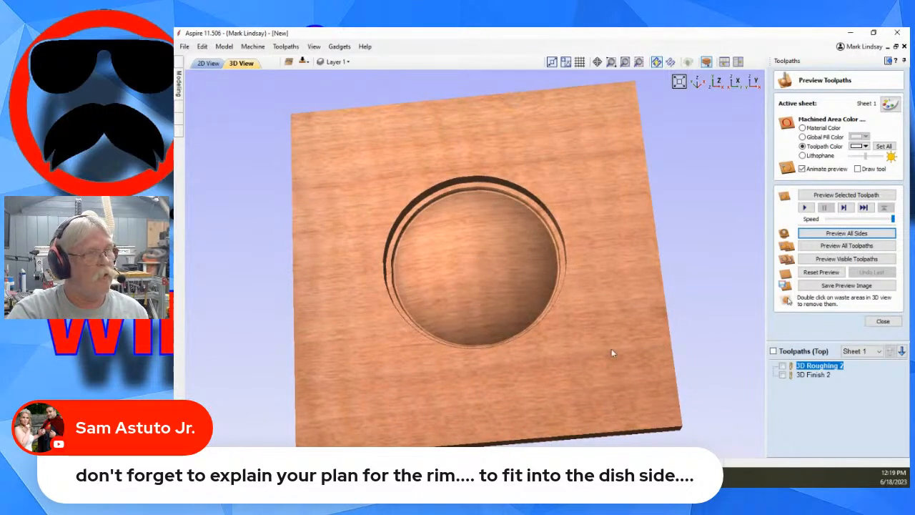
drag(611, 353, 708, 364)
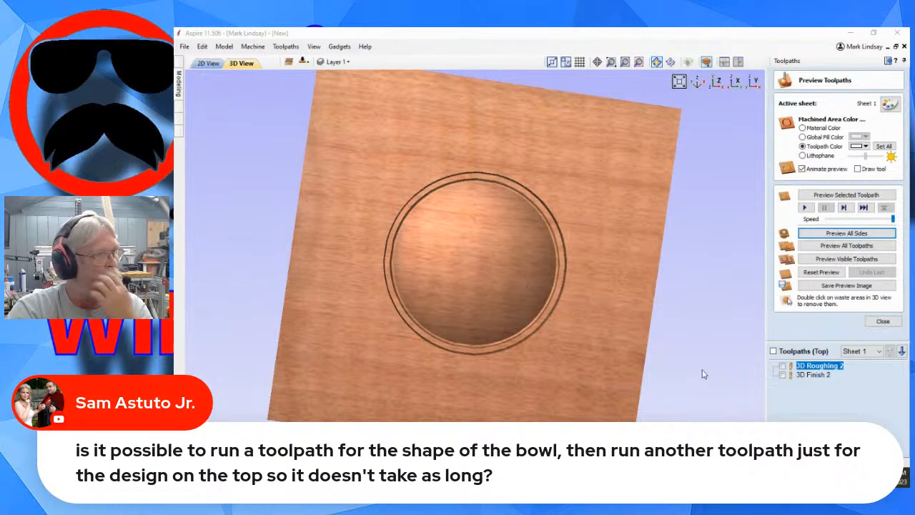
click(884, 321)
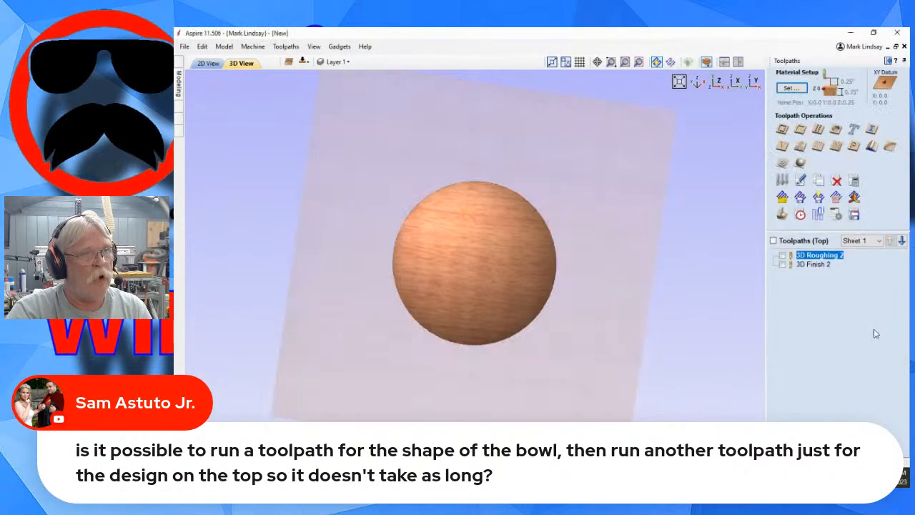
Insert the C-Scroll-X clipart from the Decorative library folder over the dome in the 2D layout.
click(888, 62)
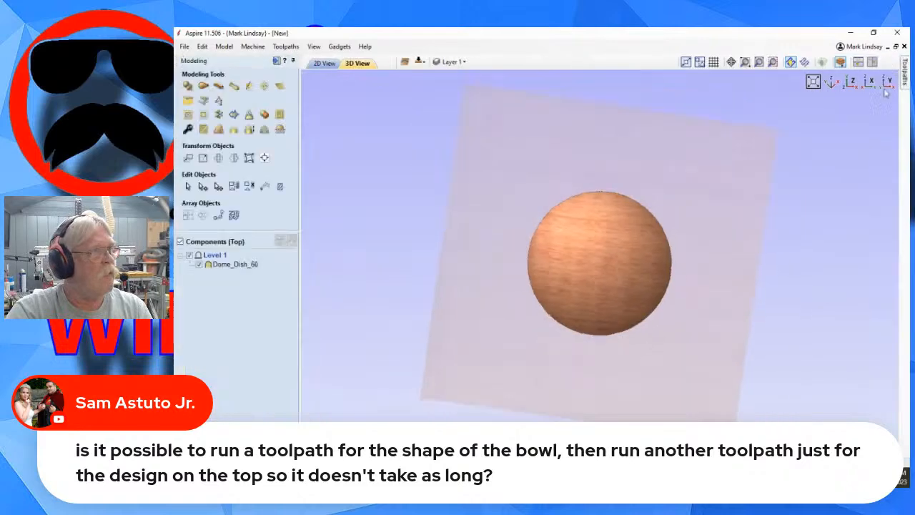
click(324, 63)
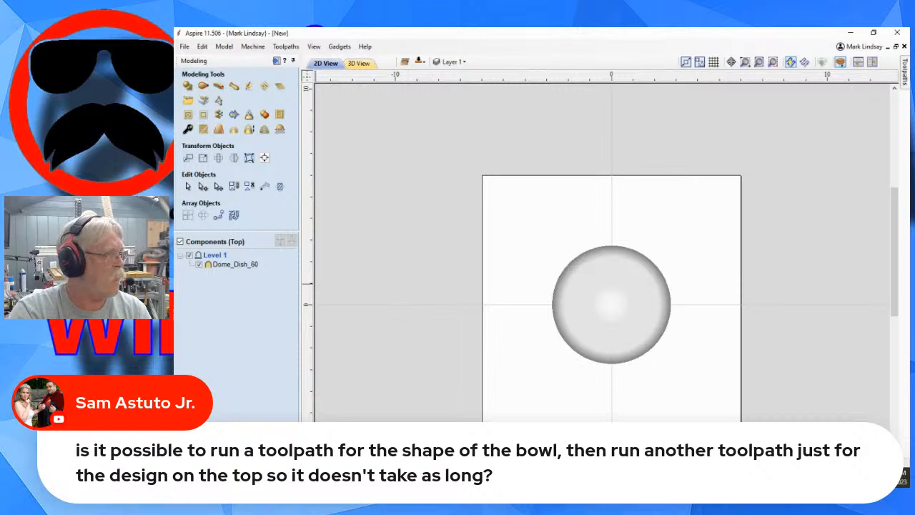
click(243, 456)
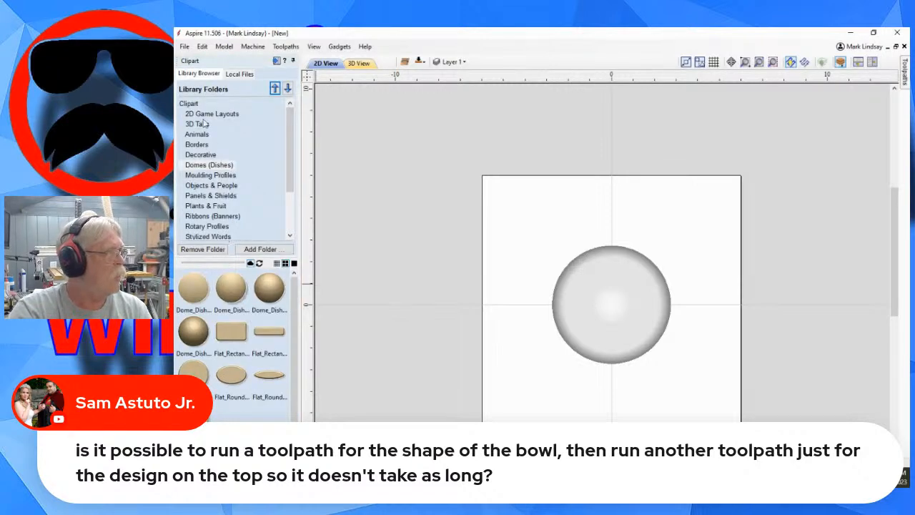
click(201, 155)
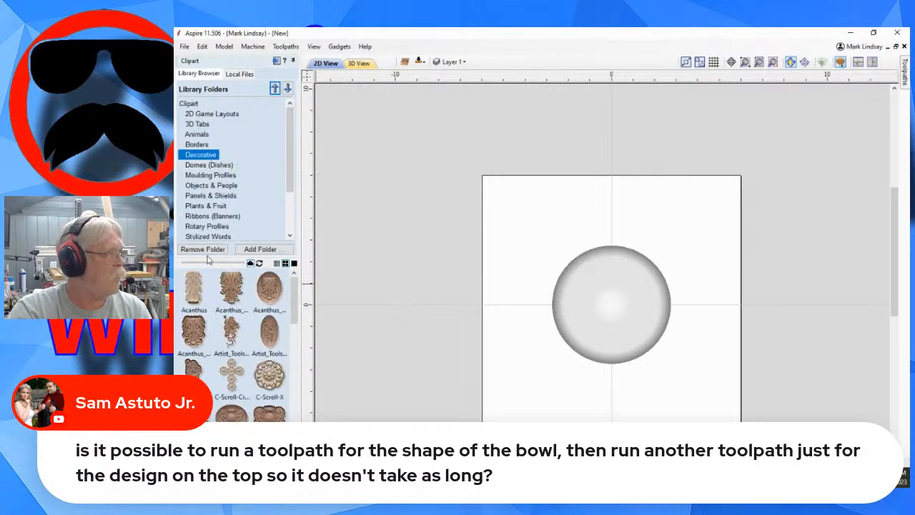
scroll(244, 329, down, 1)
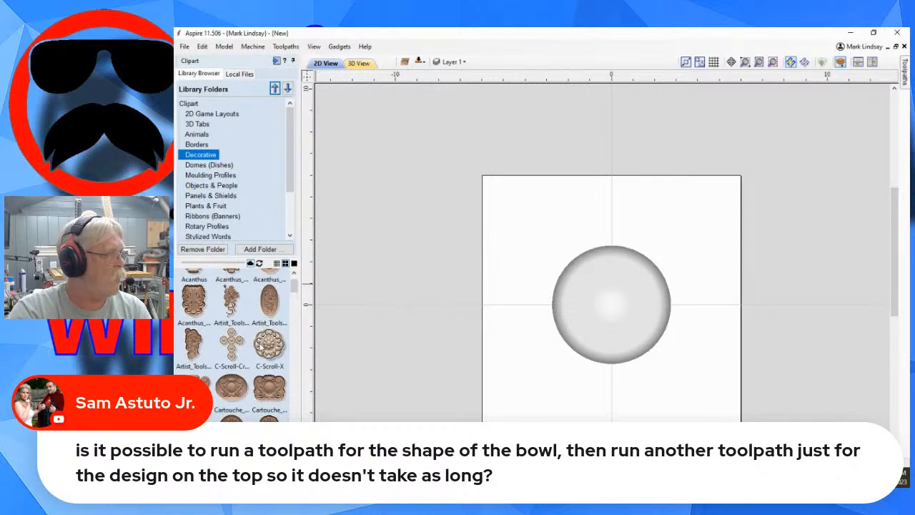
double_click(265, 347)
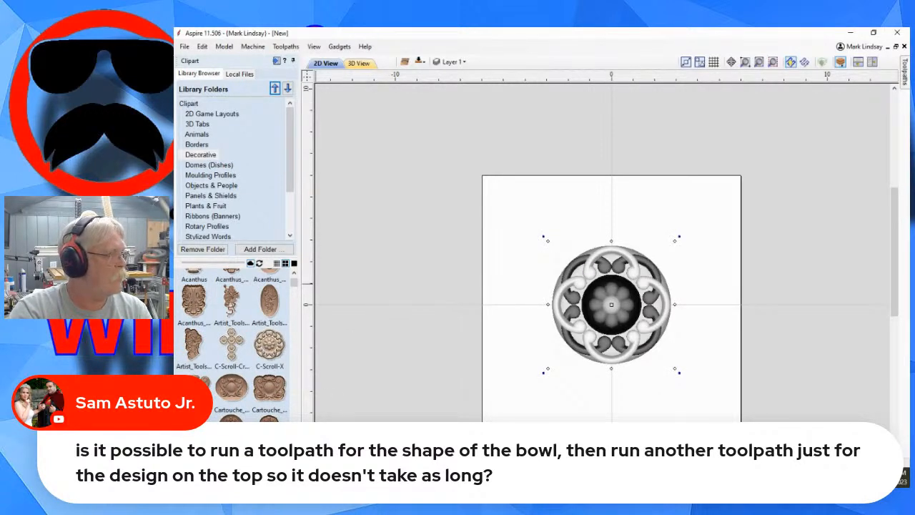
Shrink the scroll clipart about its centre so it sits well inside the dome, and check it in 3D.
click(219, 459)
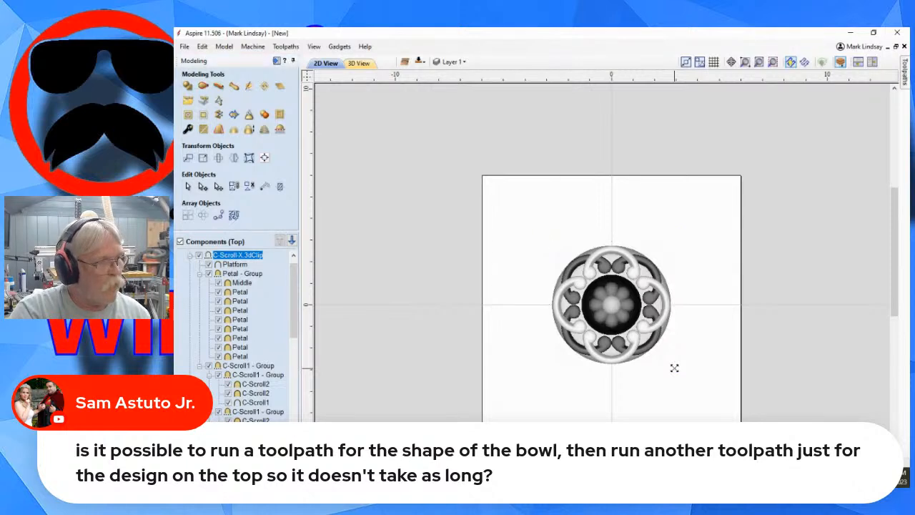
drag(674, 368, 653, 344)
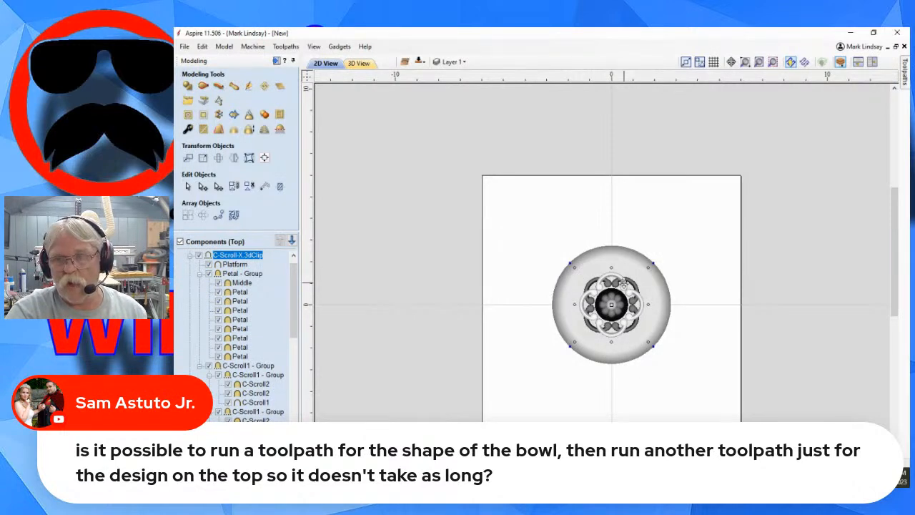
click(660, 399)
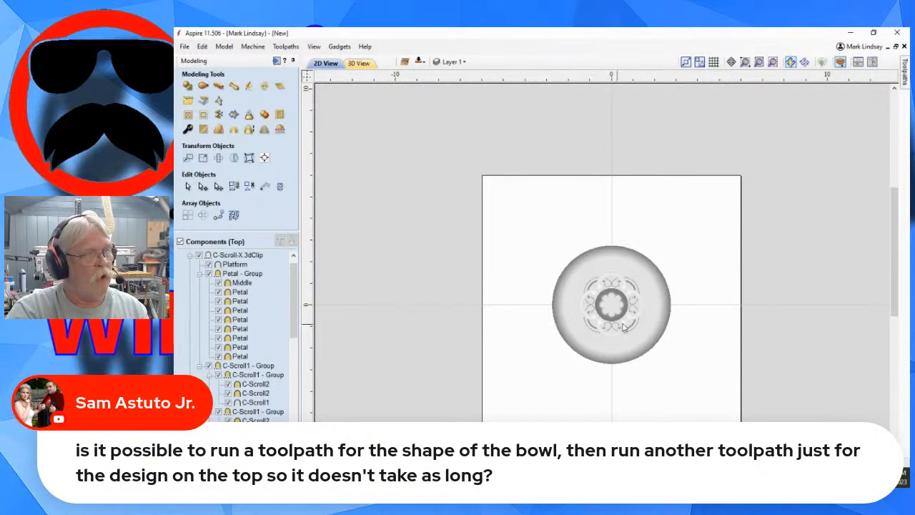
click(357, 63)
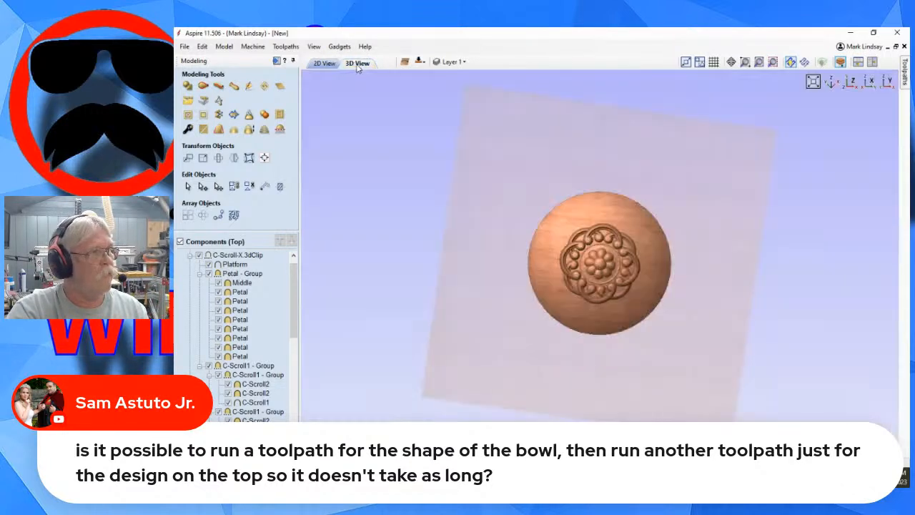
drag(622, 374, 614, 283)
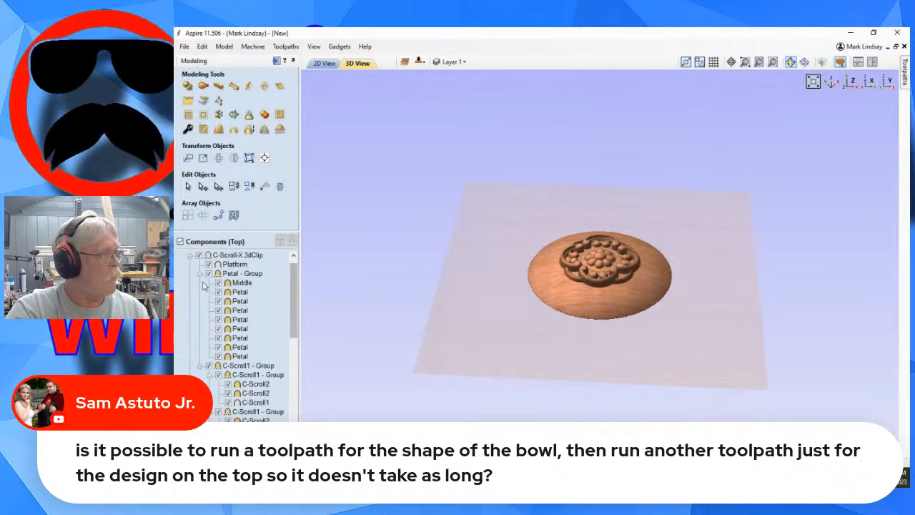
Create one component from the visible scroll and dome model, and hide the original C-Scroll-X and Dome_Dish_60 components.
click(189, 256)
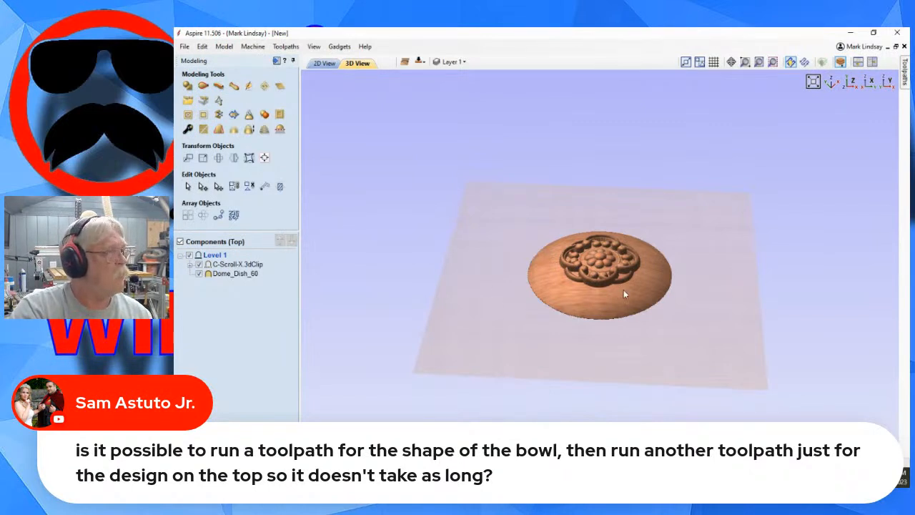
click(236, 264)
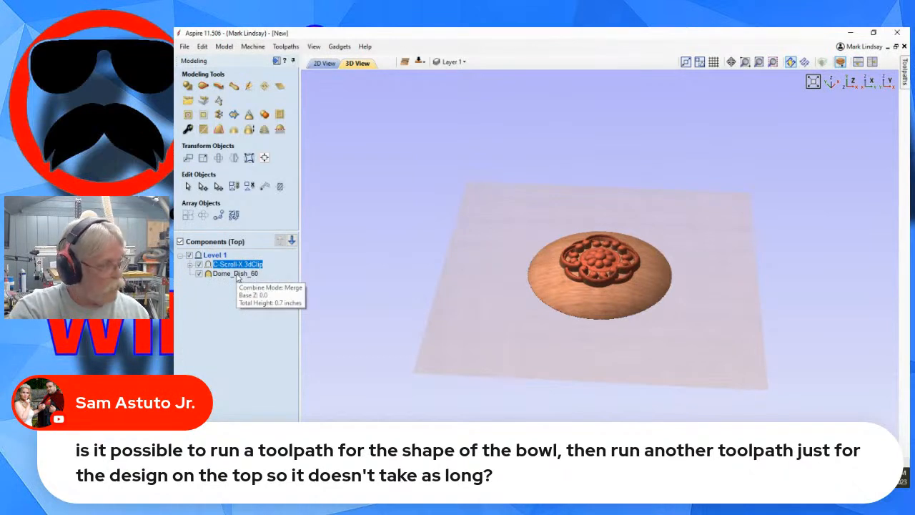
shift+click(236, 274)
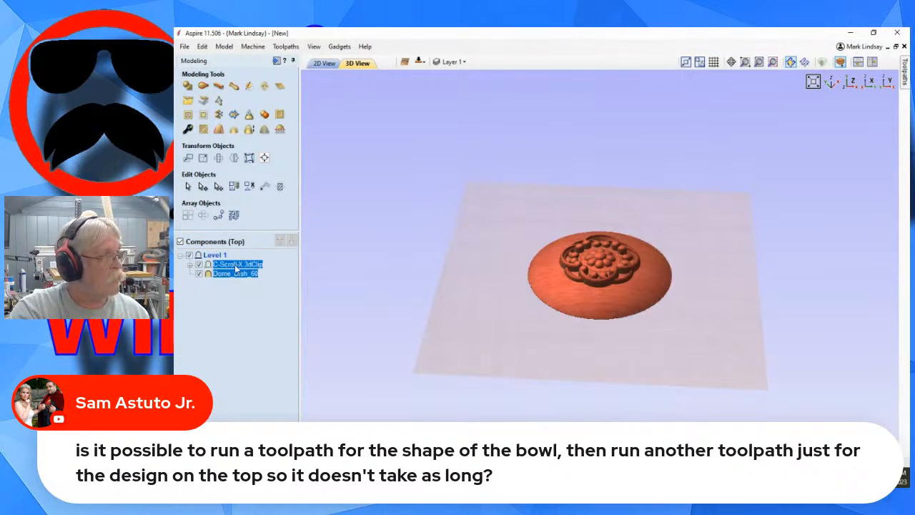
click(224, 46)
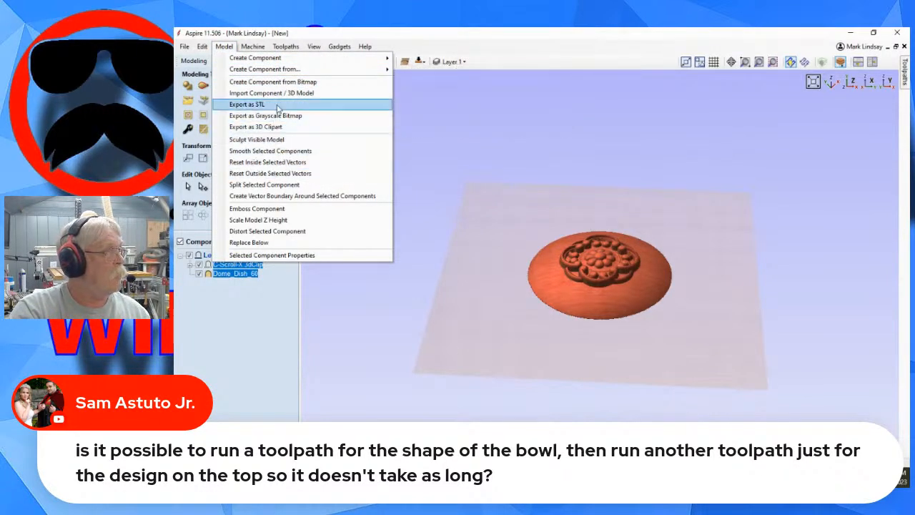
mouse_move(321, 59)
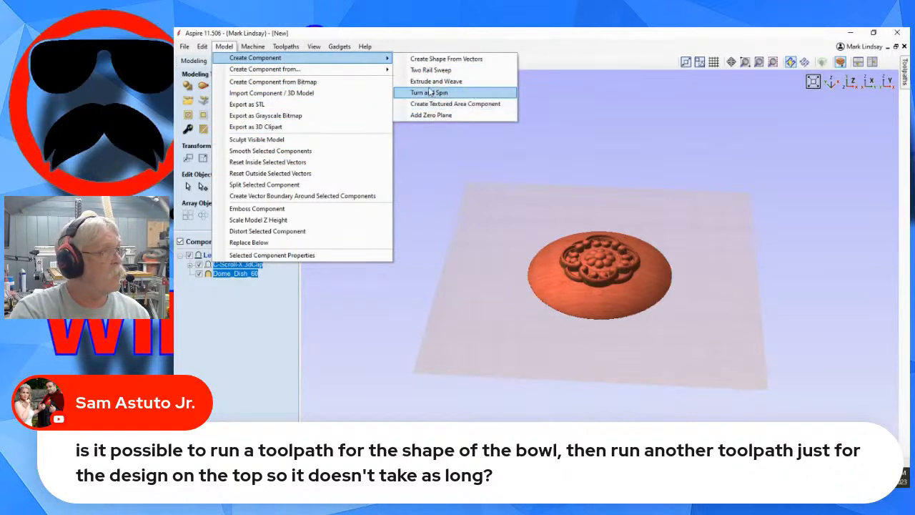
mouse_move(366, 74)
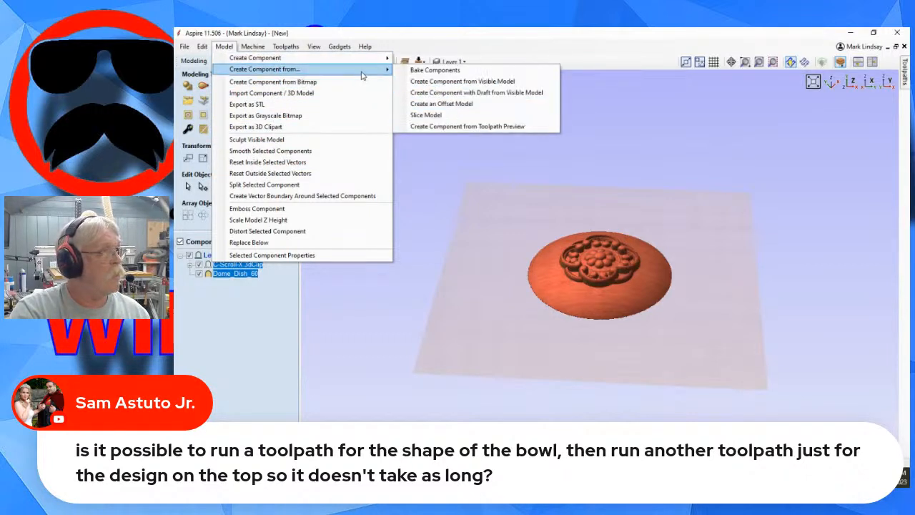
click(482, 84)
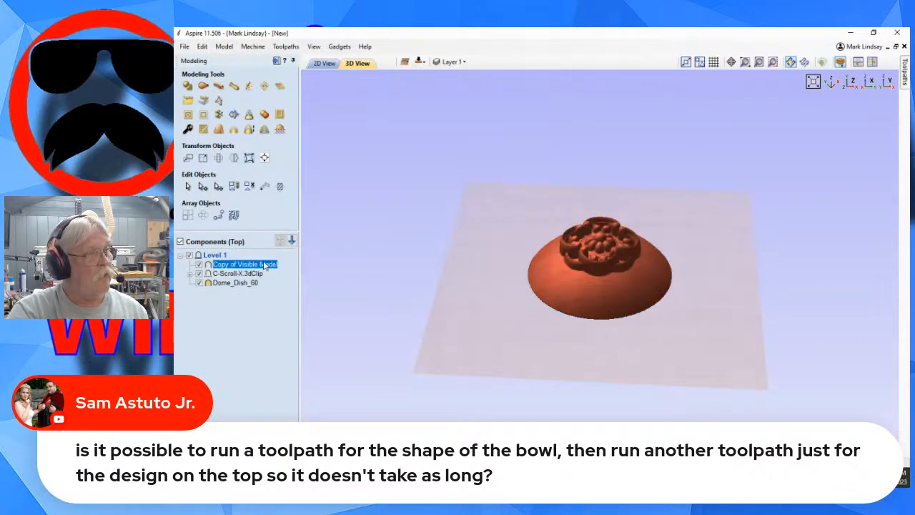
click(199, 274)
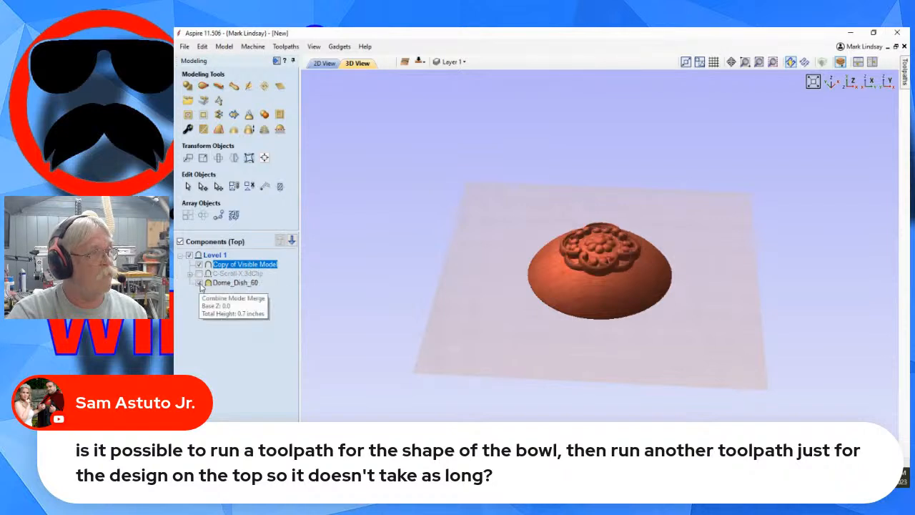
click(200, 284)
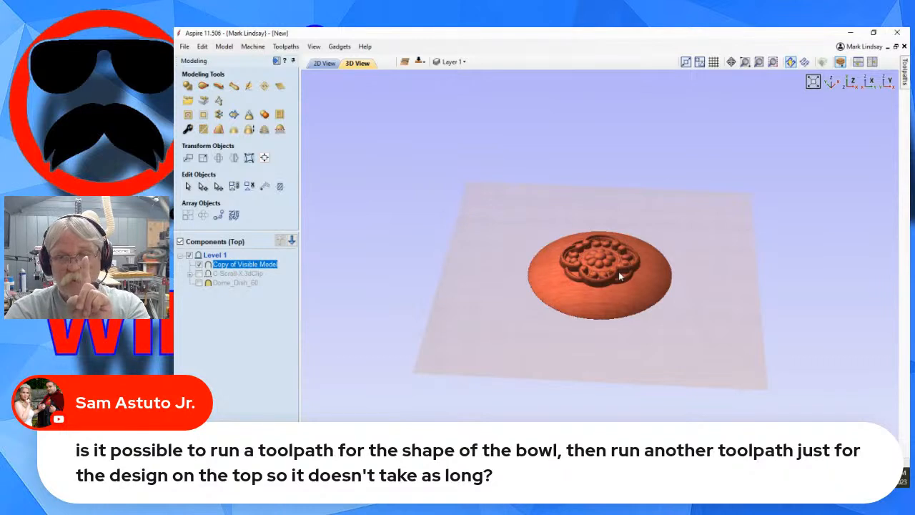
Recalculate the 3D Roughing 2 toolpath for the decorated dome with its existing settings, and reset the preview.
click(292, 61)
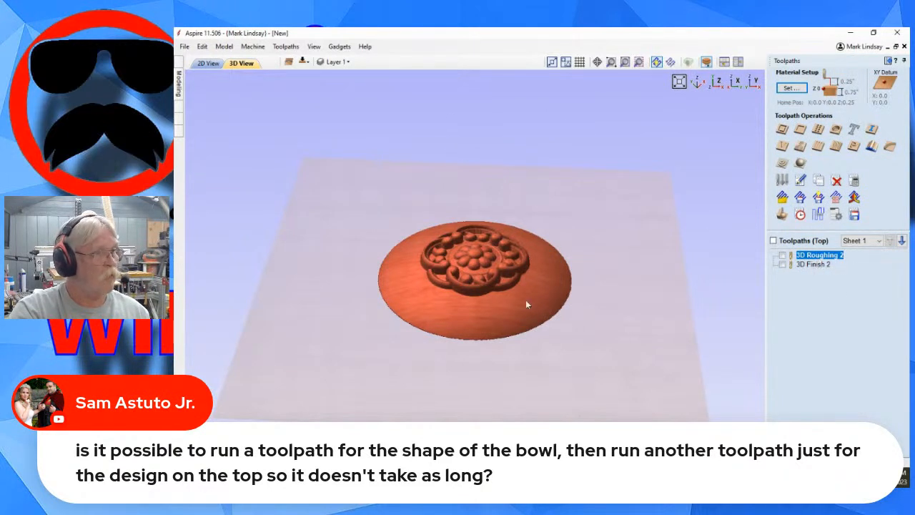
double_click(819, 255)
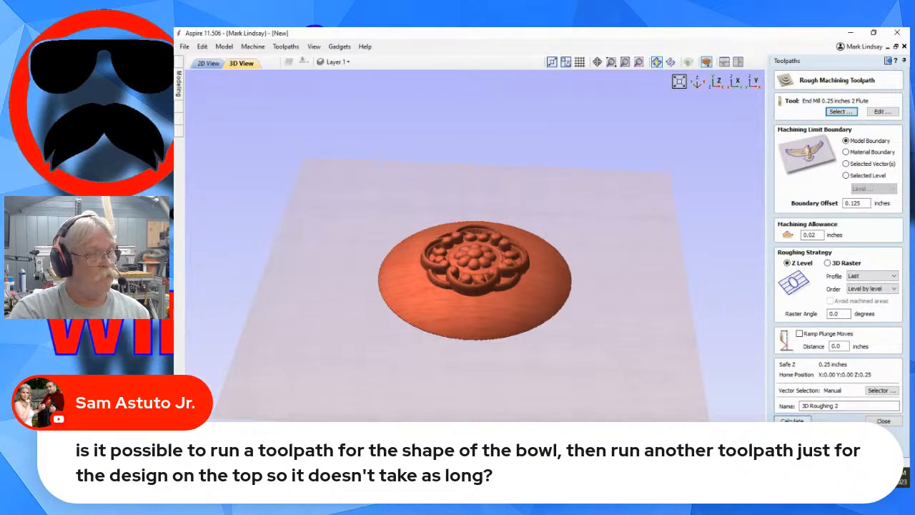
click(792, 420)
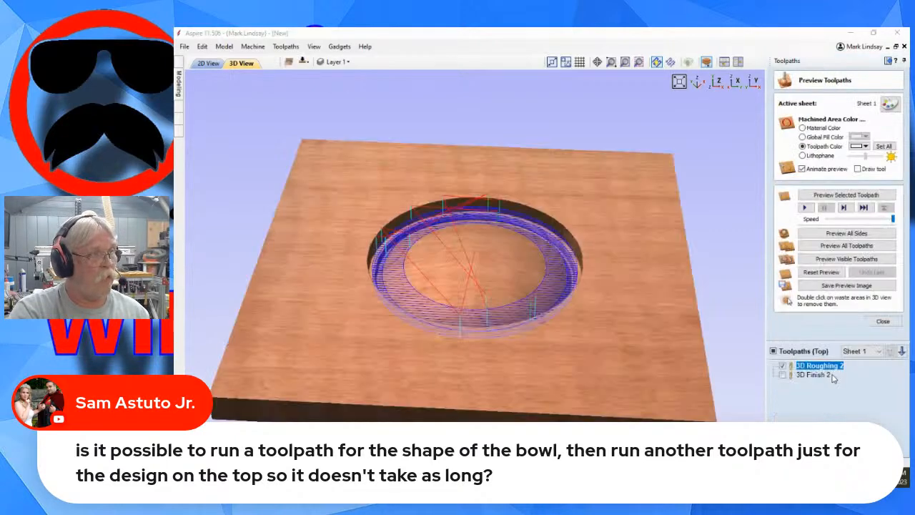
click(827, 272)
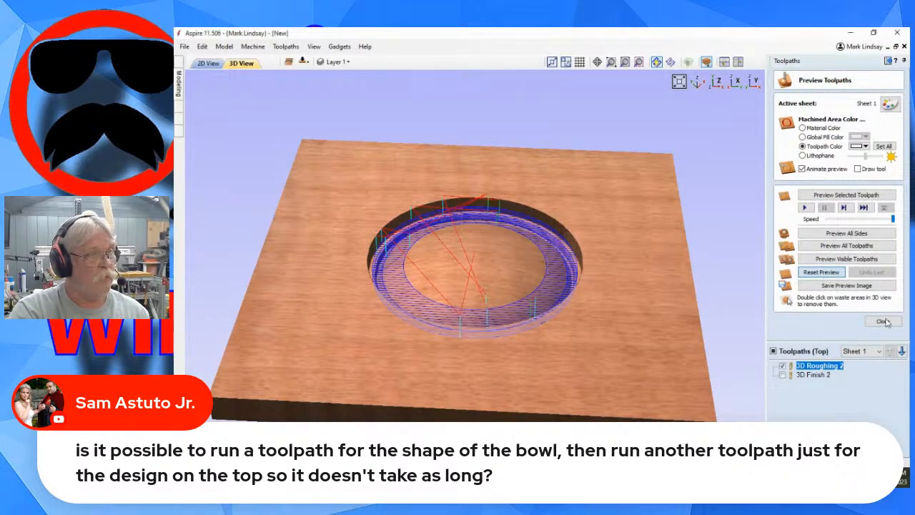
click(885, 323)
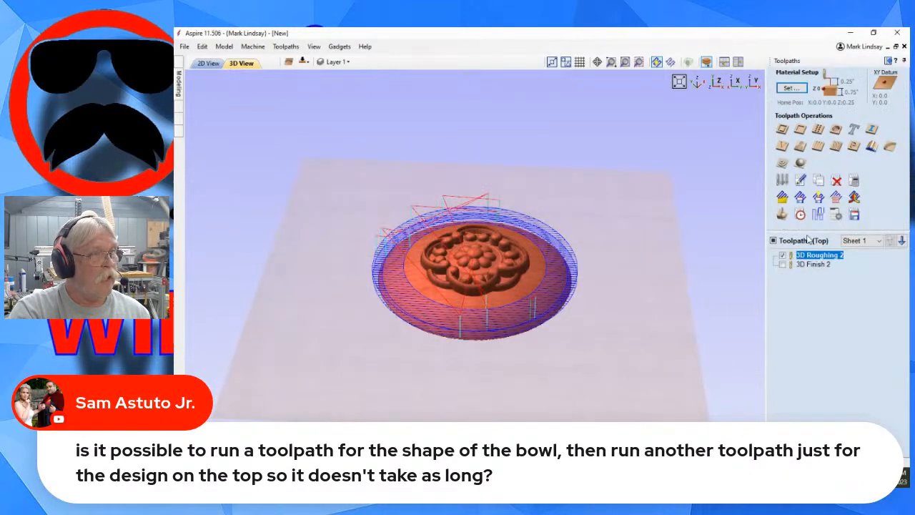
Recalculate the 3D Finish 2 toolpath with the Ball Nose (1/8") raster settings, and simulate all top-side toolpaths.
double_click(813, 264)
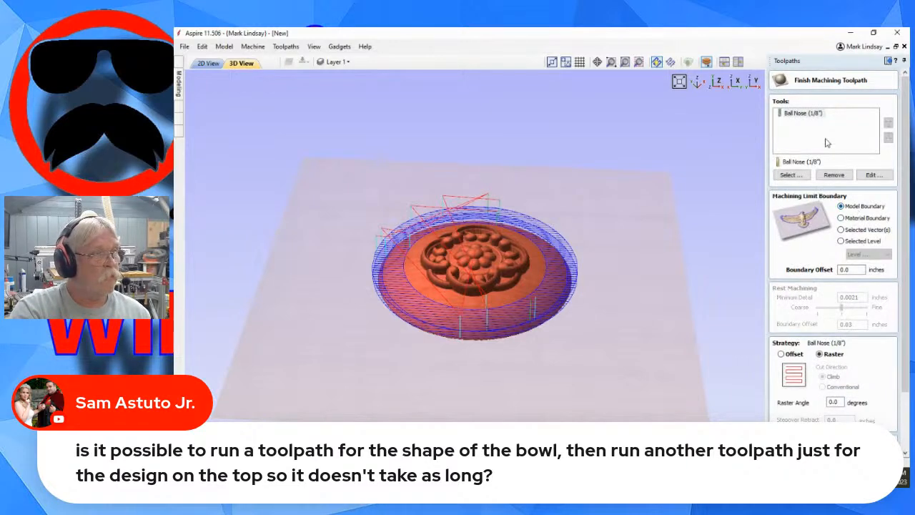
scroll(830, 361, down, 2)
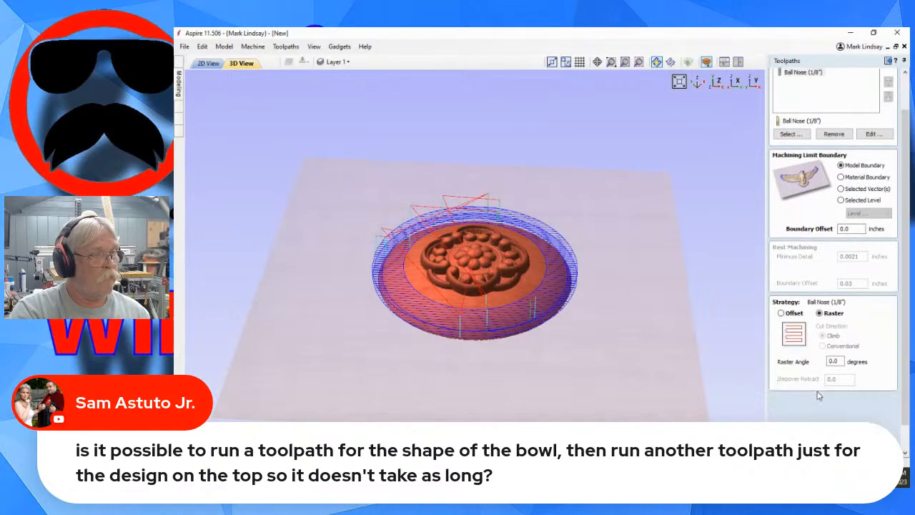
scroll(819, 395, down, 1)
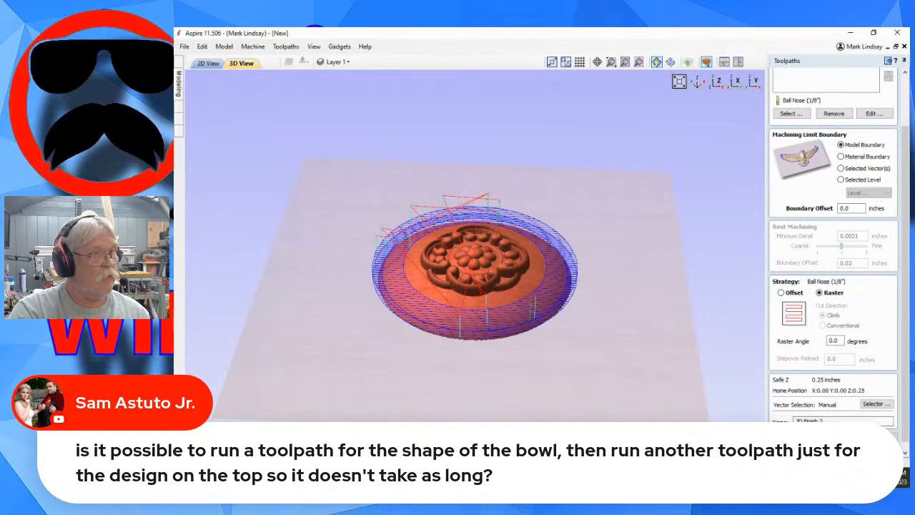
click(834, 437)
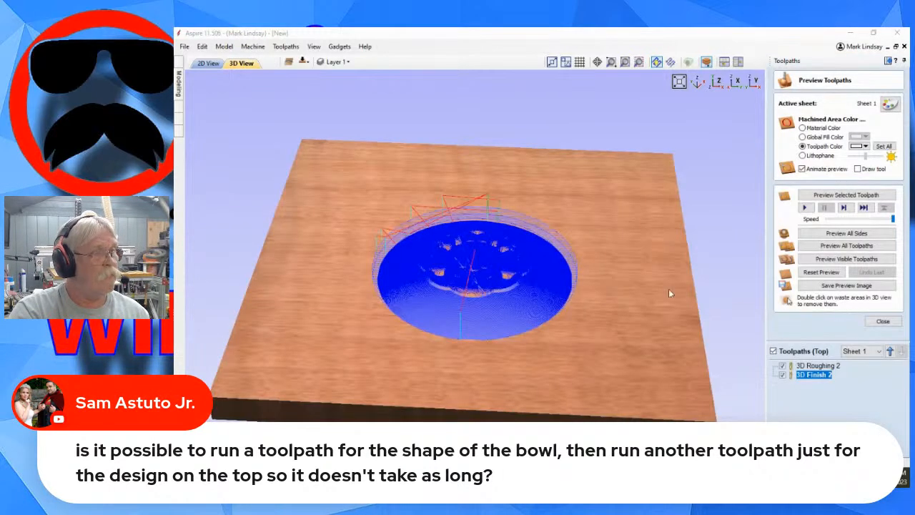
click(848, 246)
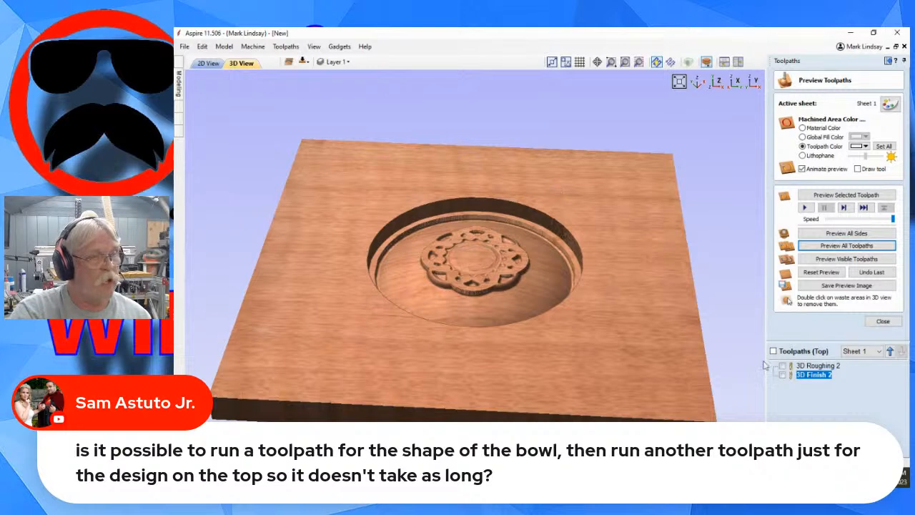
click(884, 322)
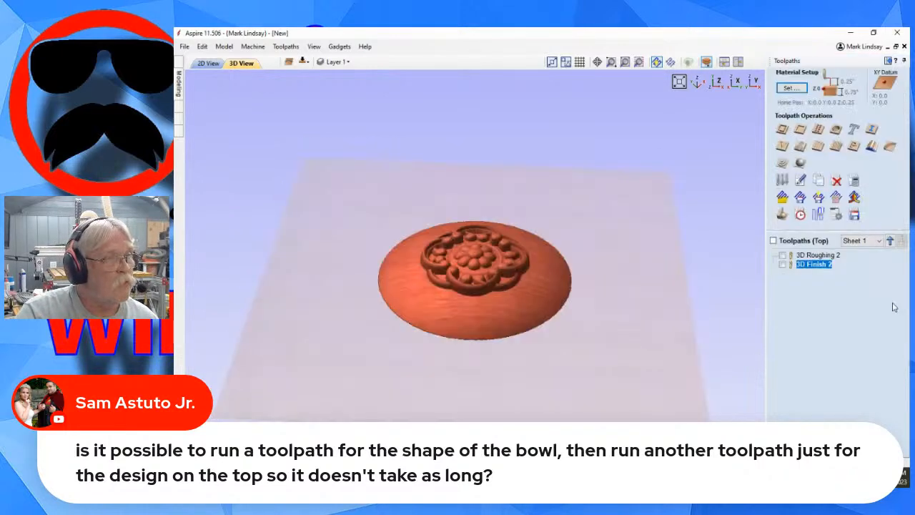
Check the estimated machining times of the top-side roughing and finishing toolpaths, and reset the simulated preview.
click(800, 216)
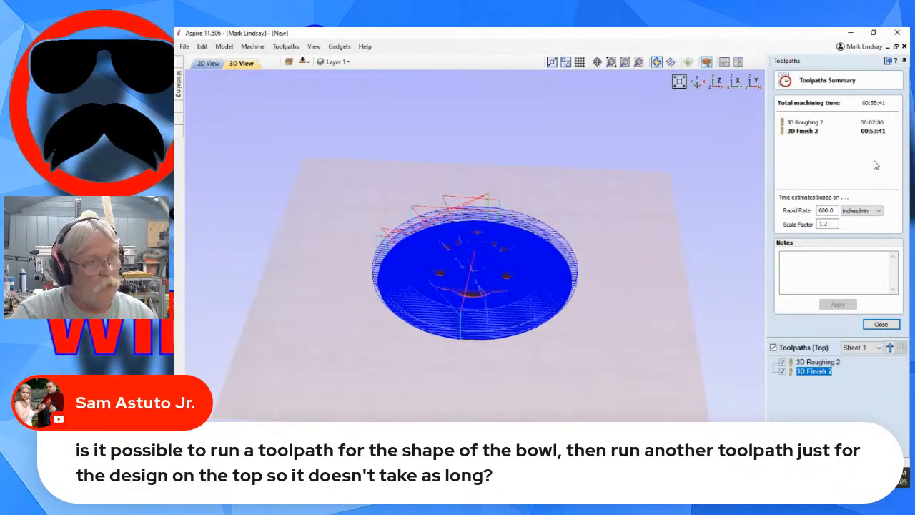
click(881, 326)
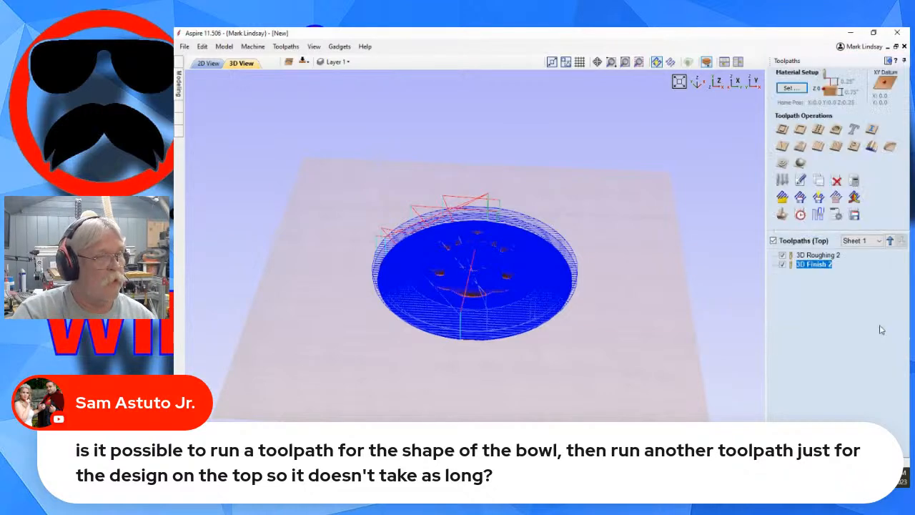
click(782, 216)
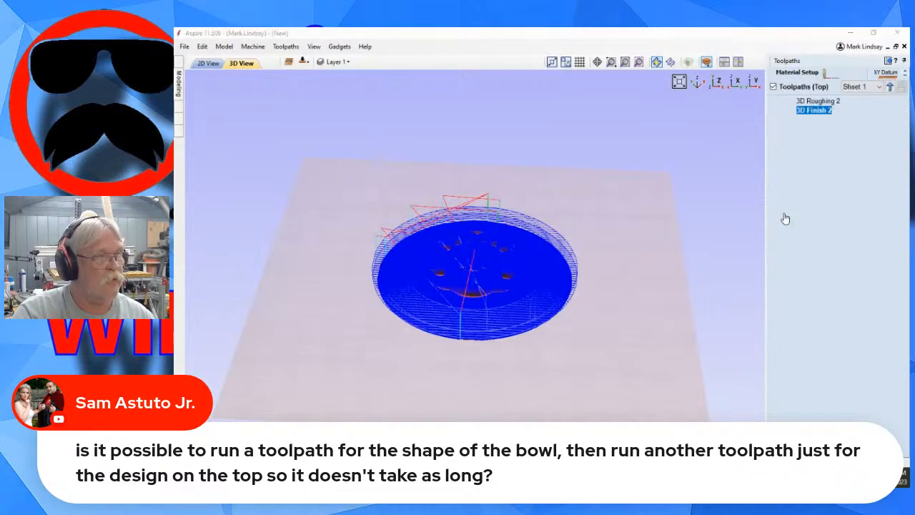
click(821, 272)
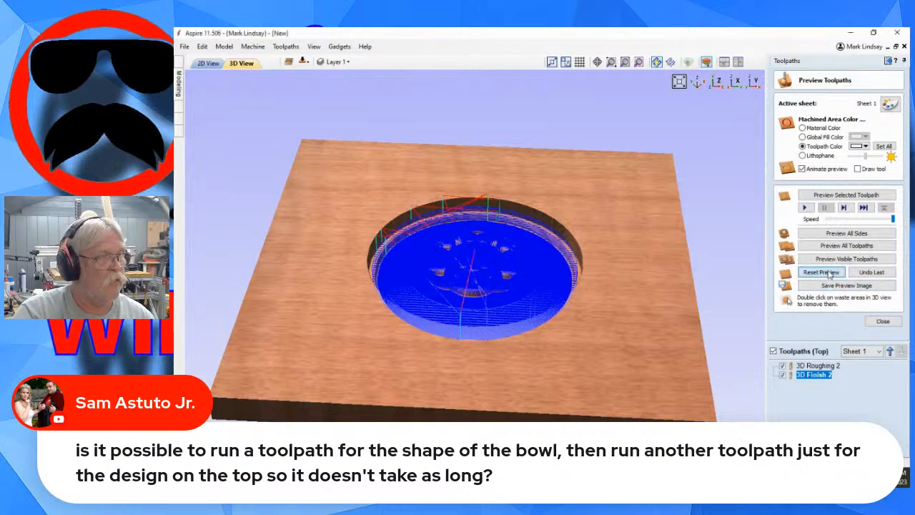
Check the total height of the Copy of Visible Model component, and close the toolpath preview.
click(888, 61)
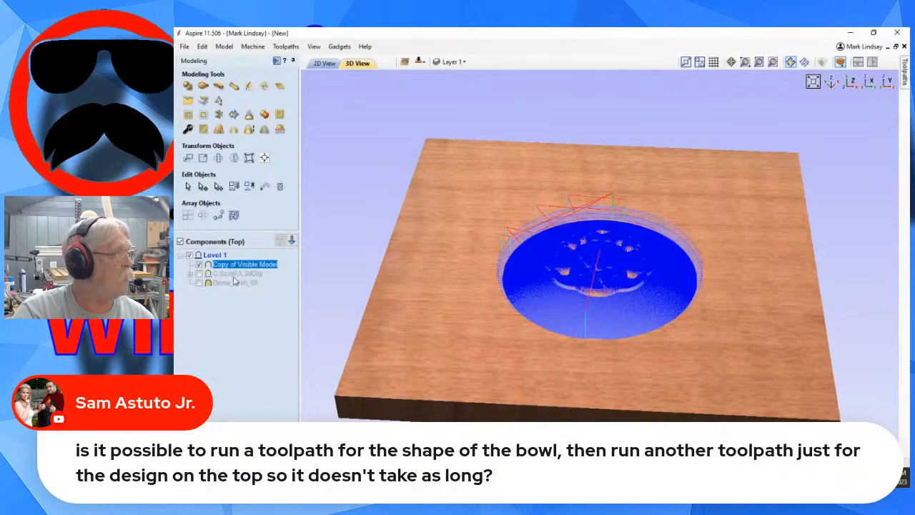
mouse_move(218, 266)
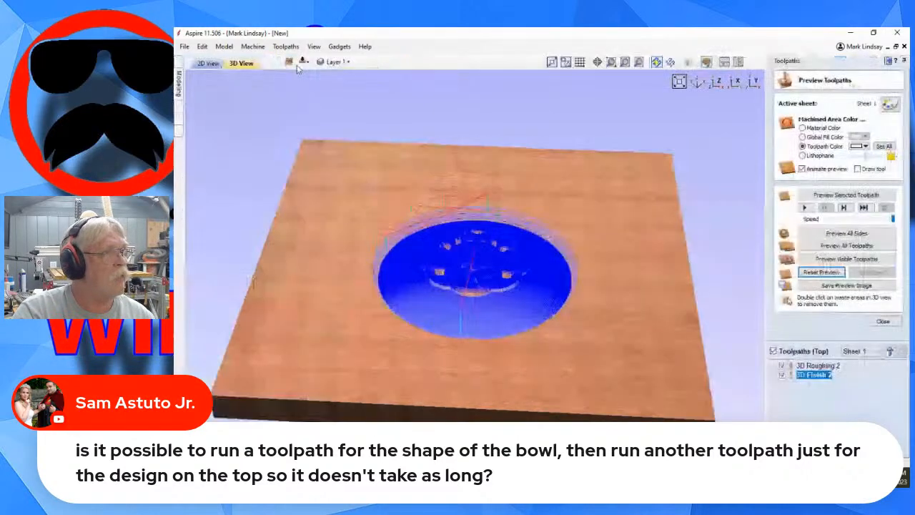
click(276, 61)
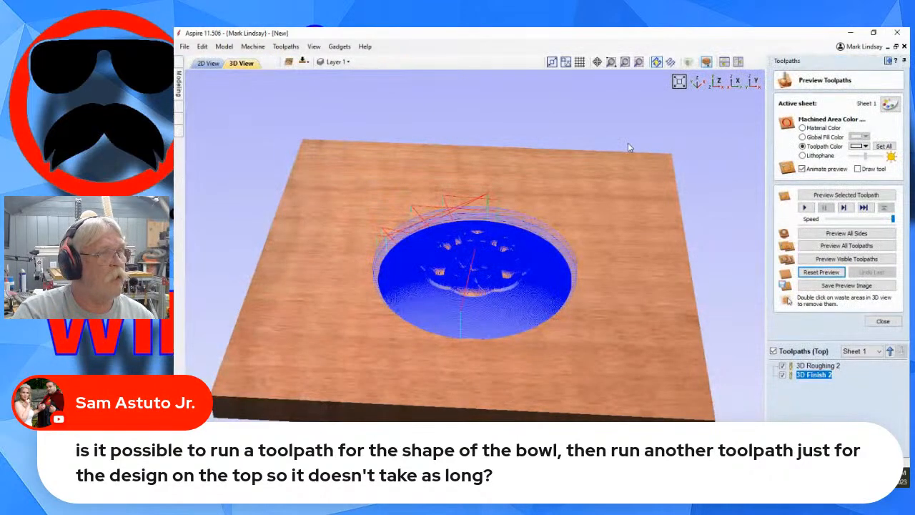
click(803, 208)
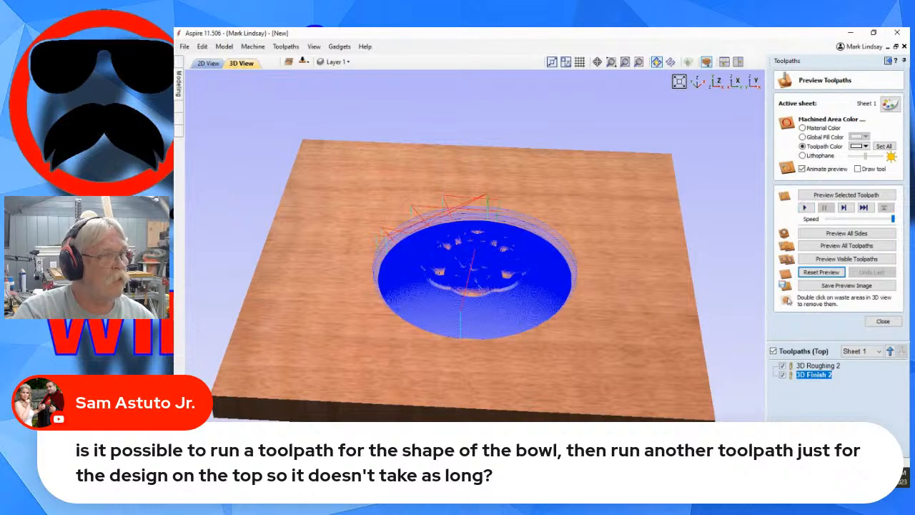
click(881, 323)
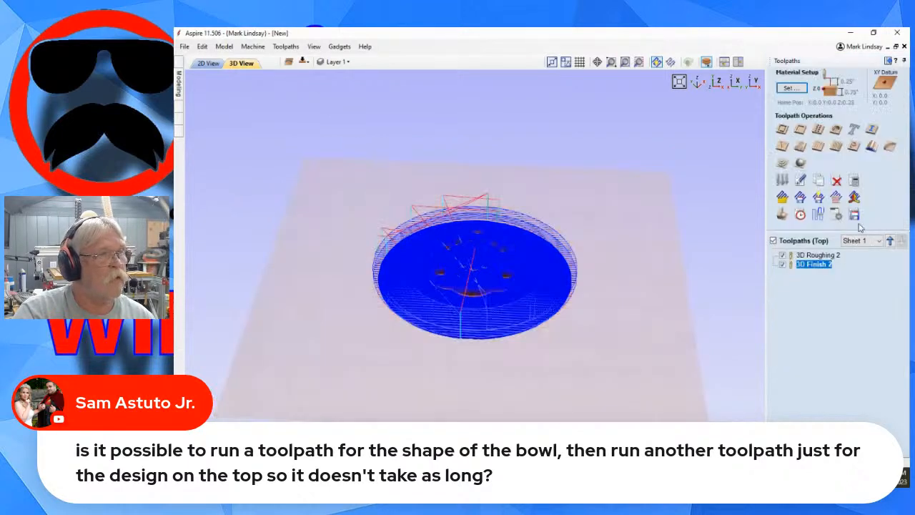
Set the top-side model height to .75 inches without scaling both sides, apply the material setup, and recalculate all toolpaths.
click(791, 87)
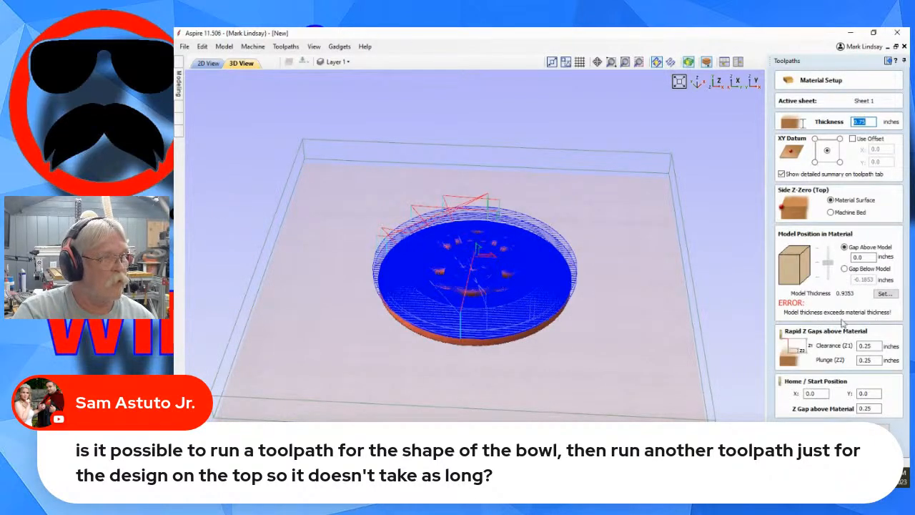
click(885, 294)
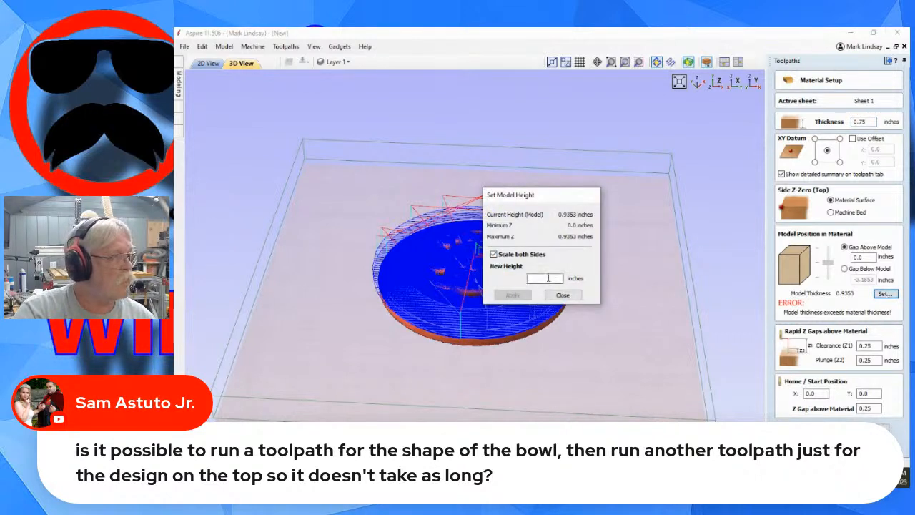
click(494, 255)
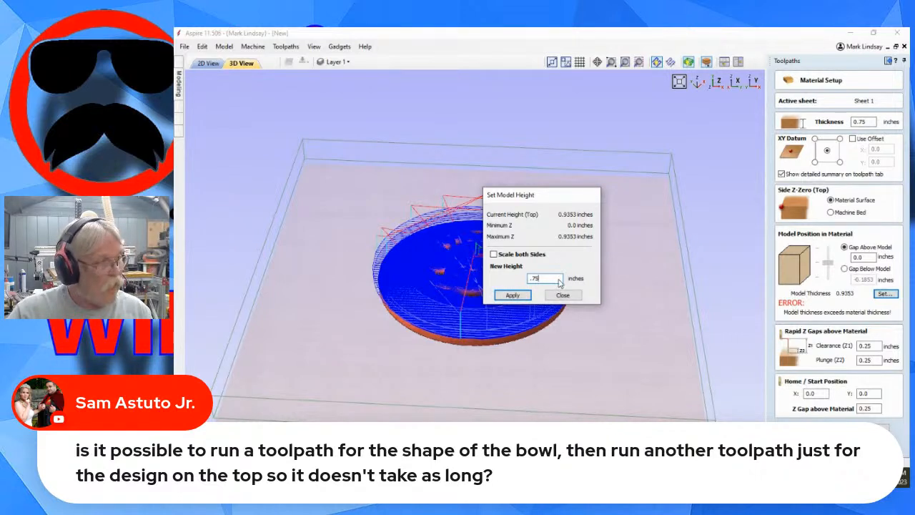
click(513, 295)
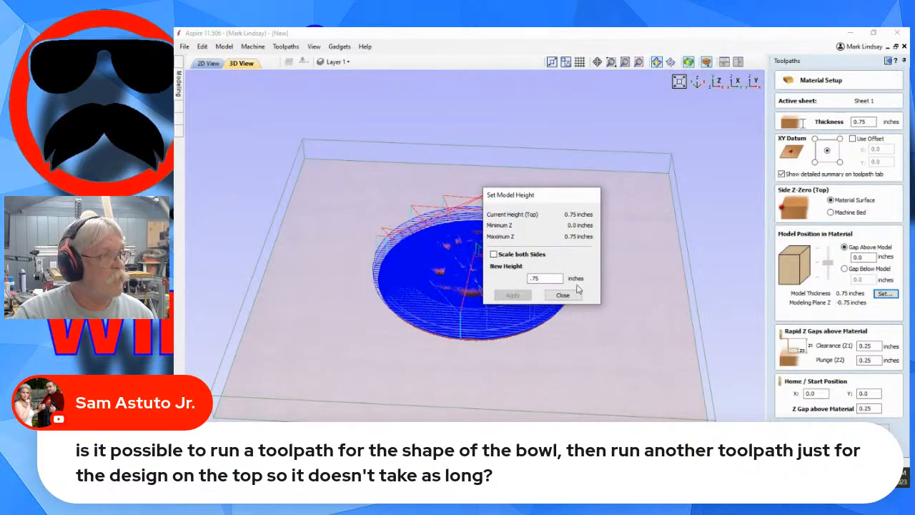
click(565, 294)
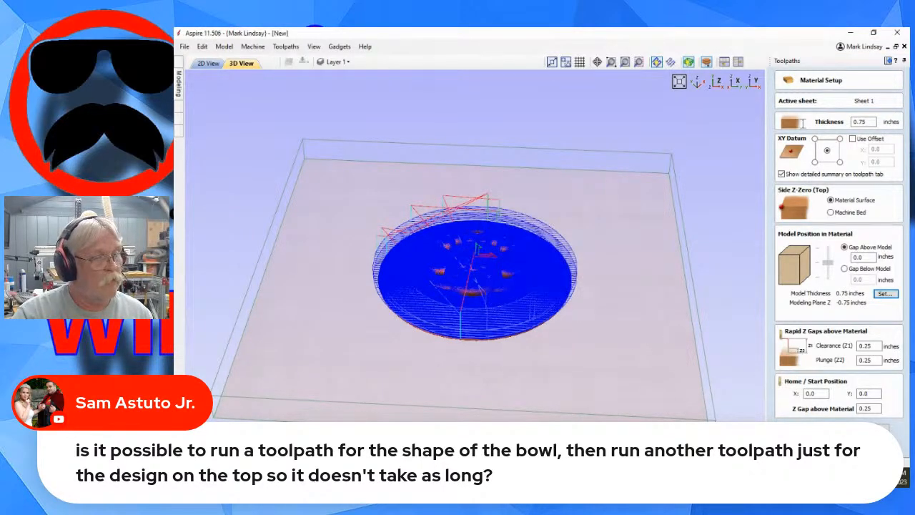
click(883, 428)
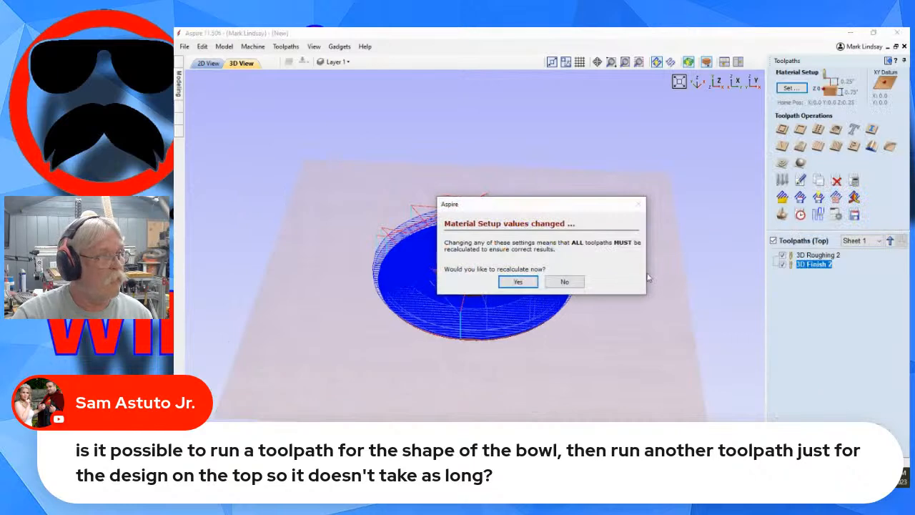
click(516, 282)
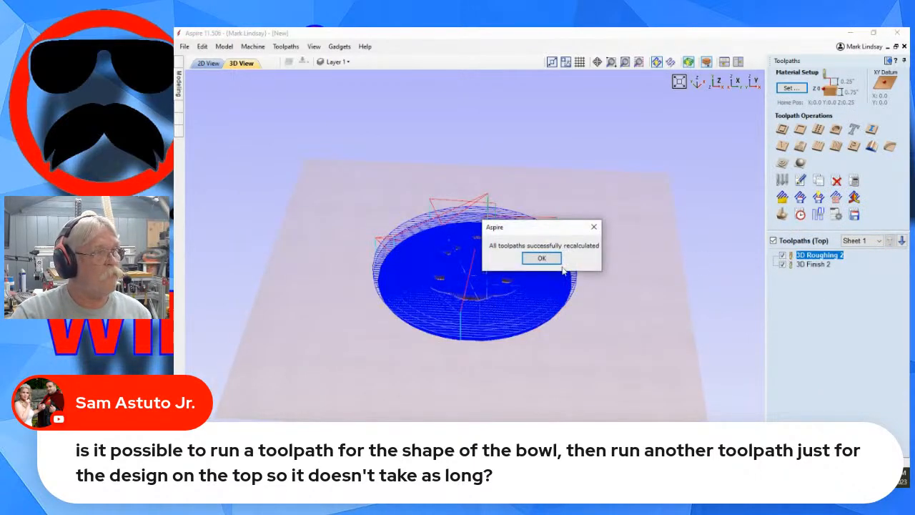
click(543, 257)
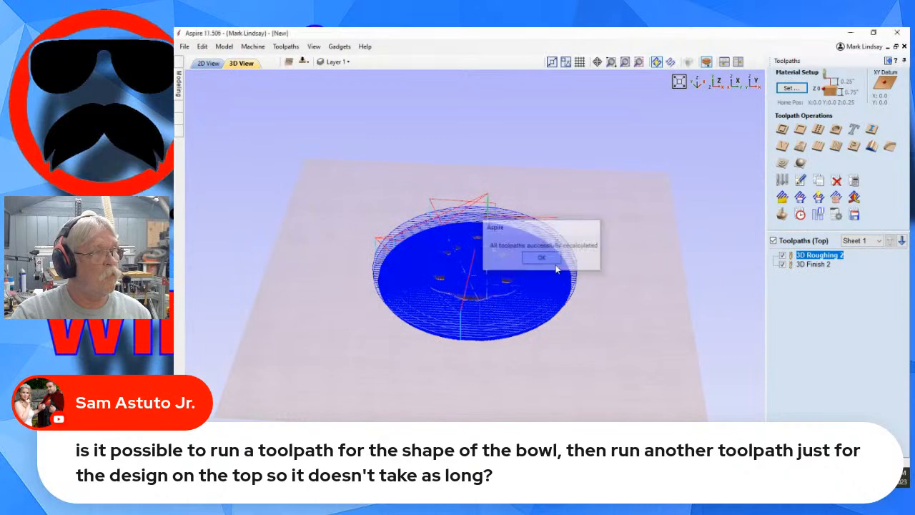
Simulate all top-side toolpaths on the resized model, inspect the carved scroll and dome up close, and close the preview.
click(781, 214)
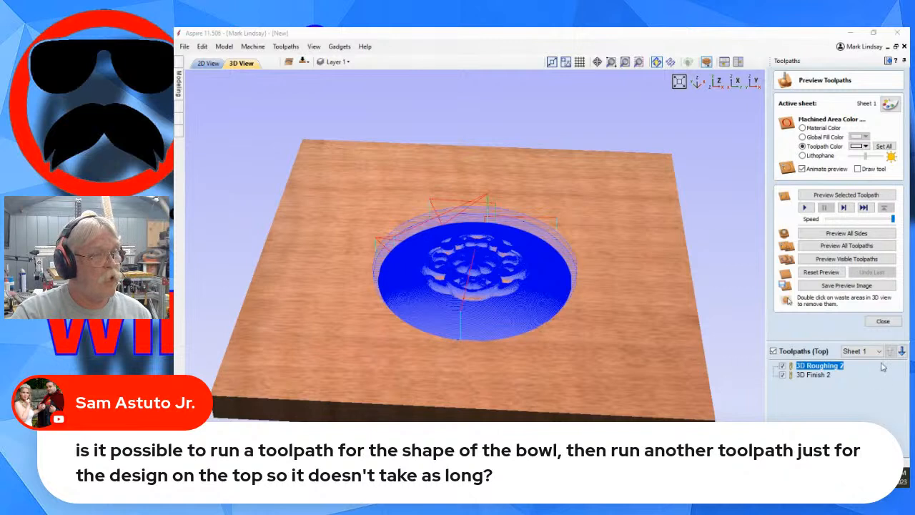
click(844, 247)
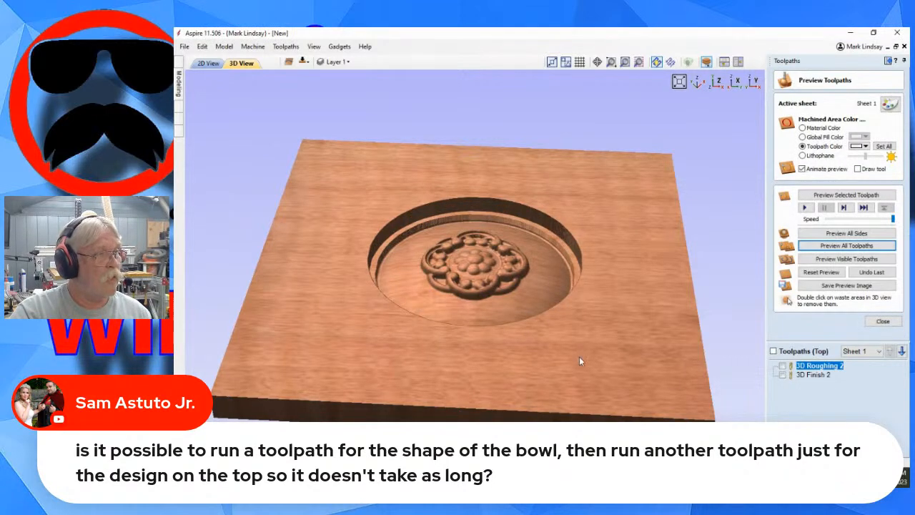
drag(580, 358, 627, 398)
drag(670, 241, 609, 208)
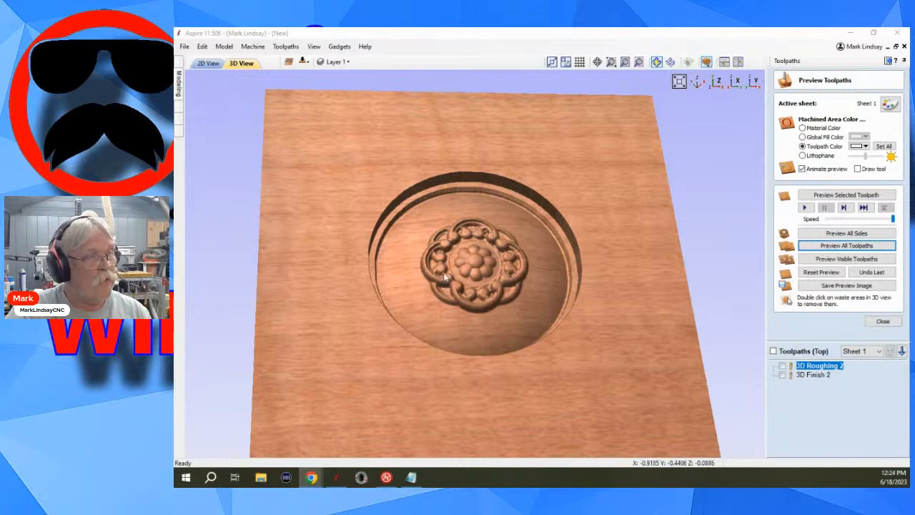
scroll(497, 267, up, 3)
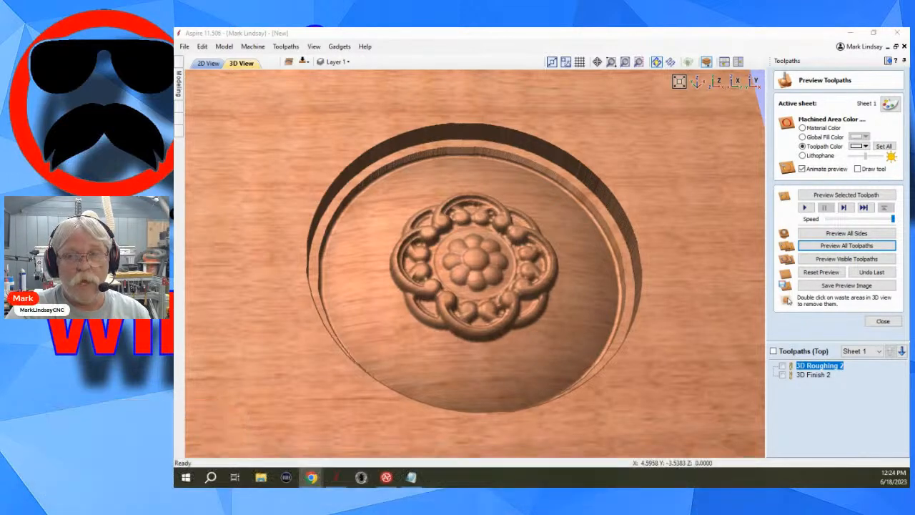
click(883, 321)
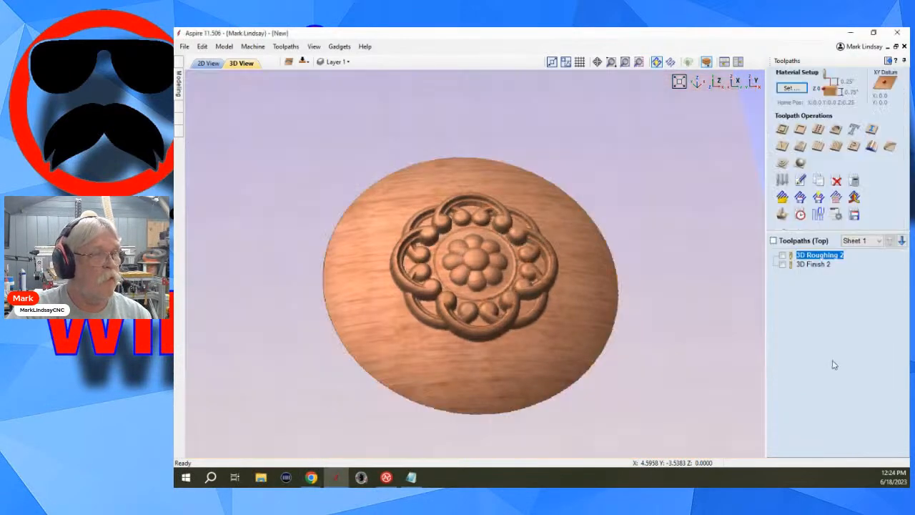
Add the 1/16 inch Tapered Ball Nose after the Ball Nose (1/8") in the 3D Finish 2 toolpath, and recalculate it.
double_click(816, 264)
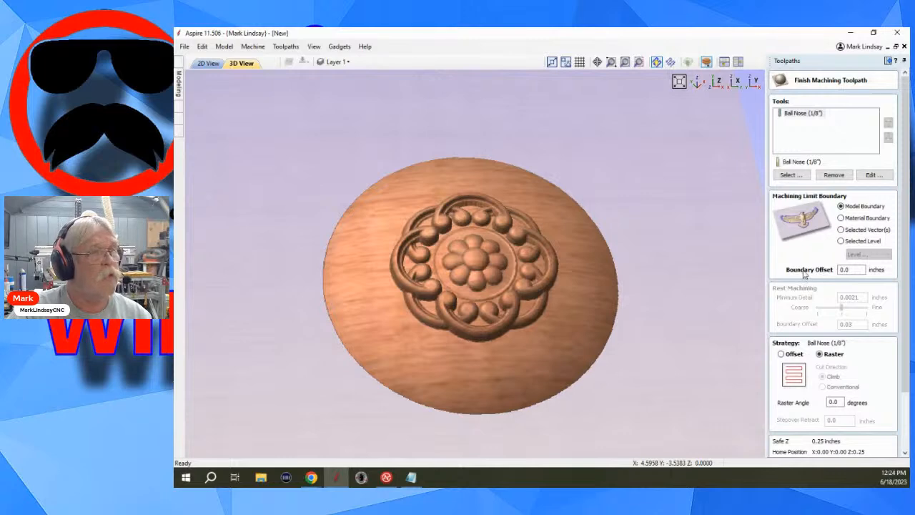
click(790, 175)
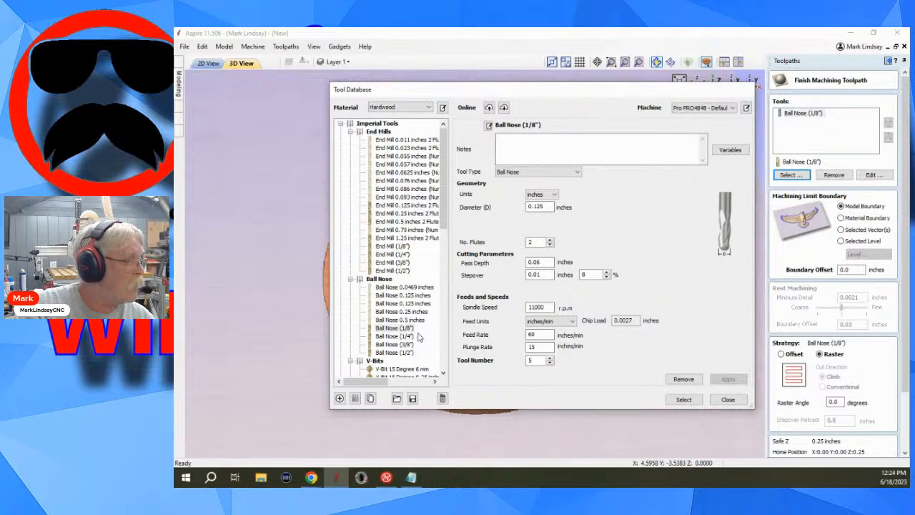
scroll(415, 336, down, 15)
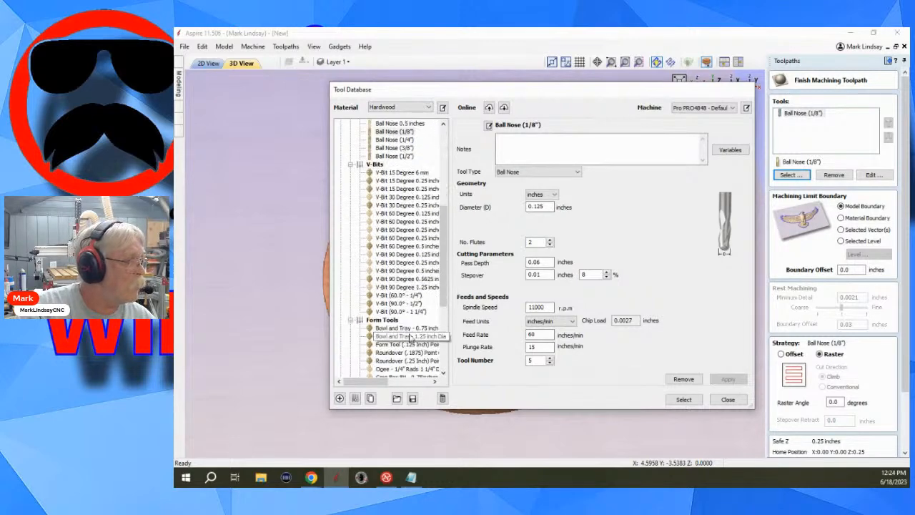
scroll(413, 330, down, 3)
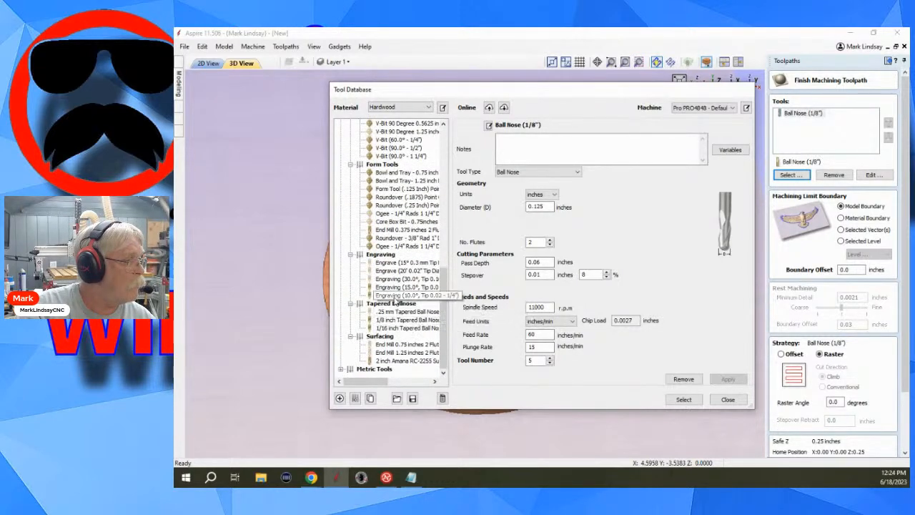
click(410, 328)
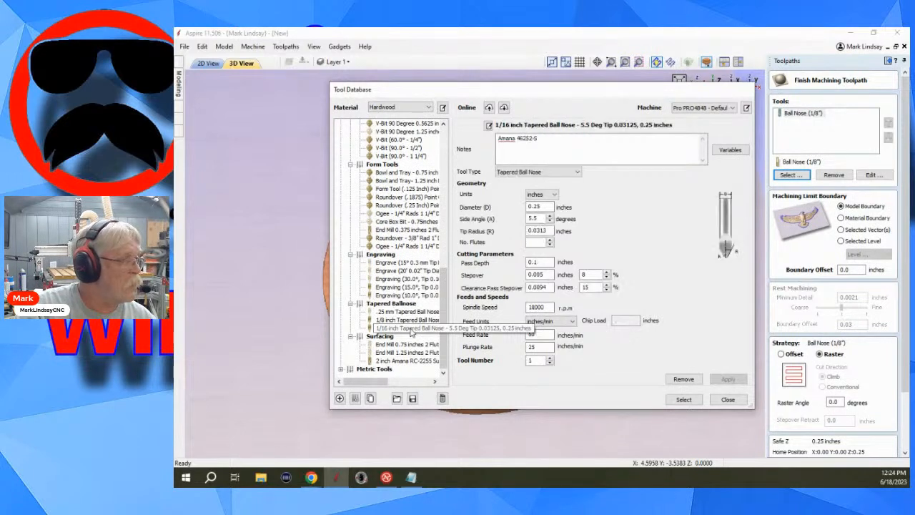
click(684, 400)
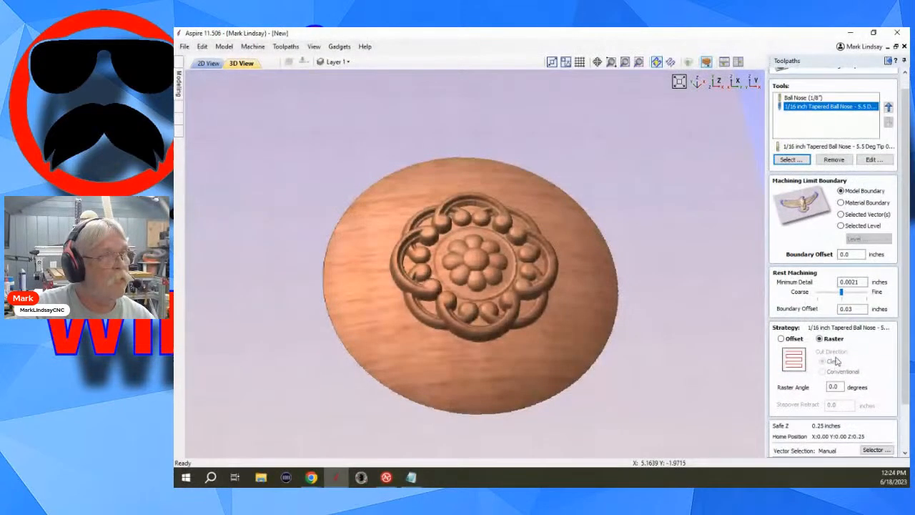
scroll(837, 361, up, 1)
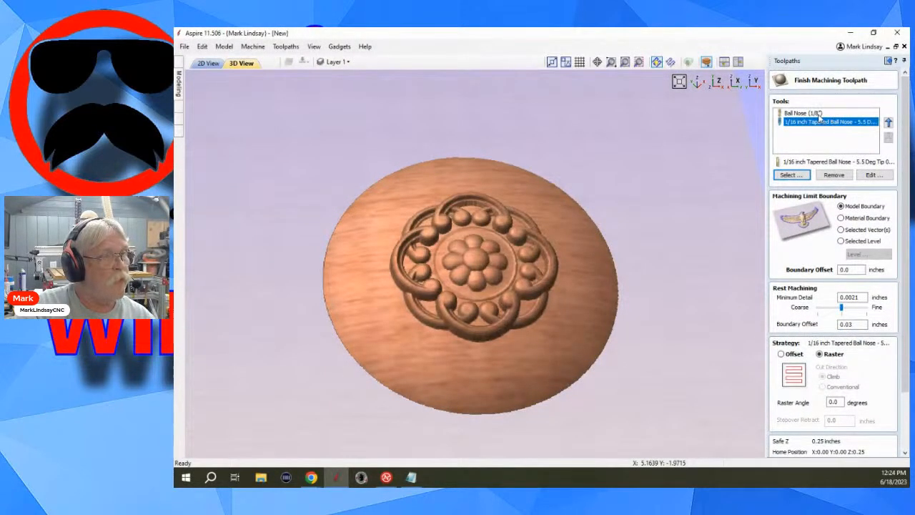
scroll(833, 322, down, 4)
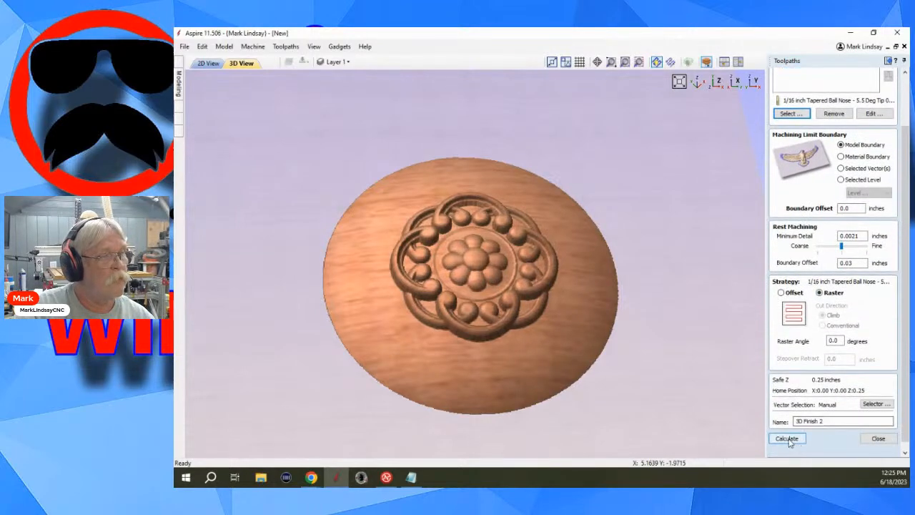
click(789, 439)
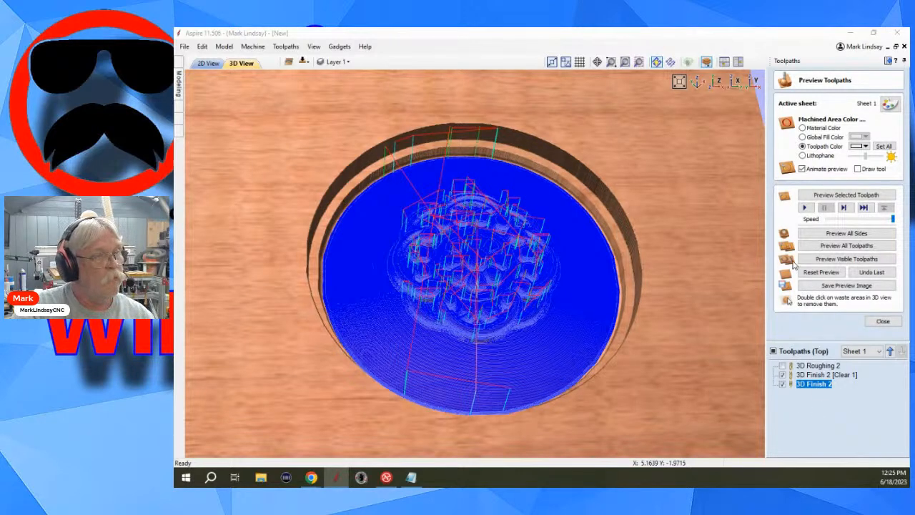
Reset the preview and display the 3D Finish 2 [Clear 1] and 3D Finish 2 toolpaths separately to compare their coverage.
click(816, 273)
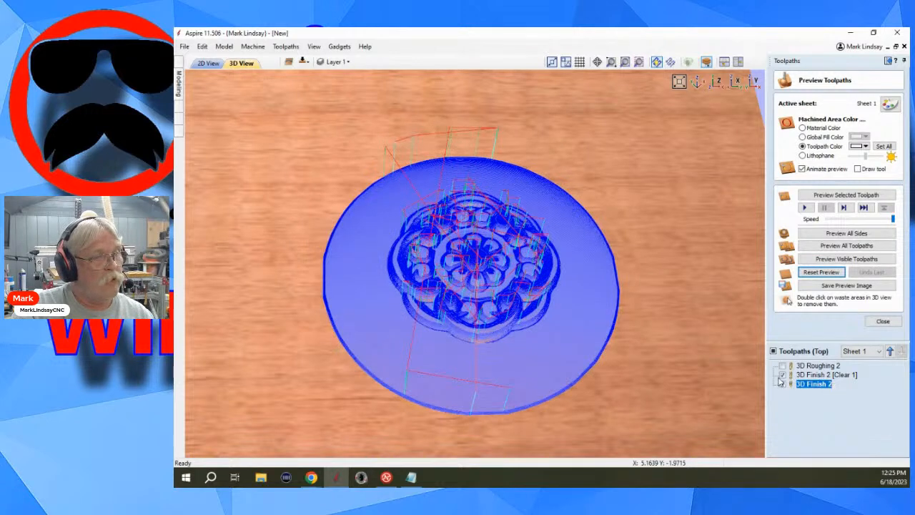
click(783, 384)
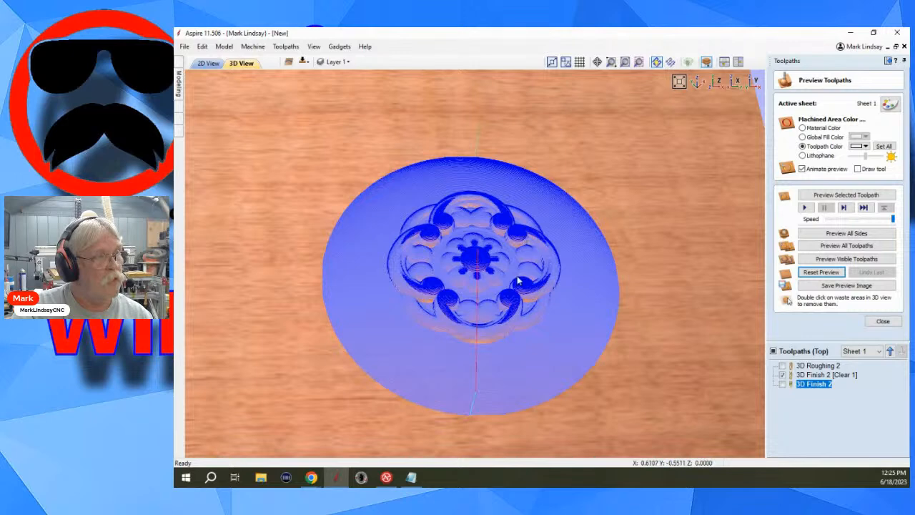
click(783, 382)
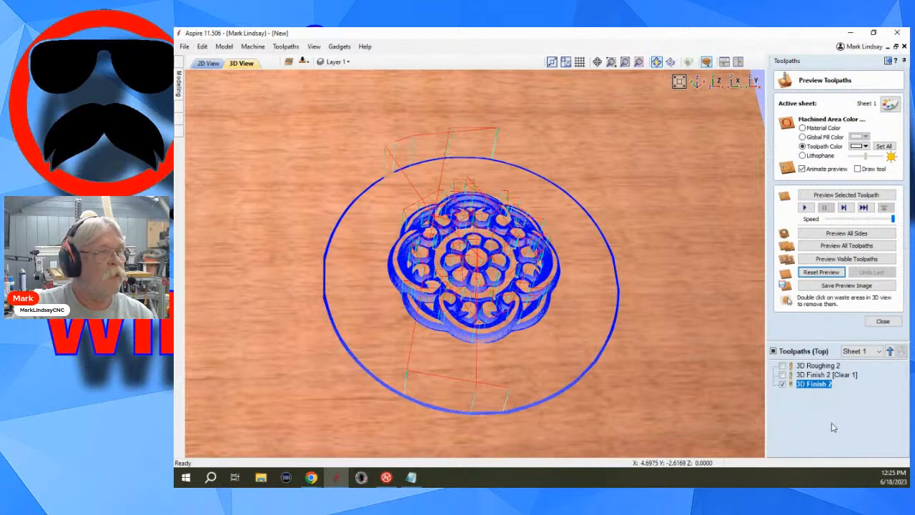
click(835, 276)
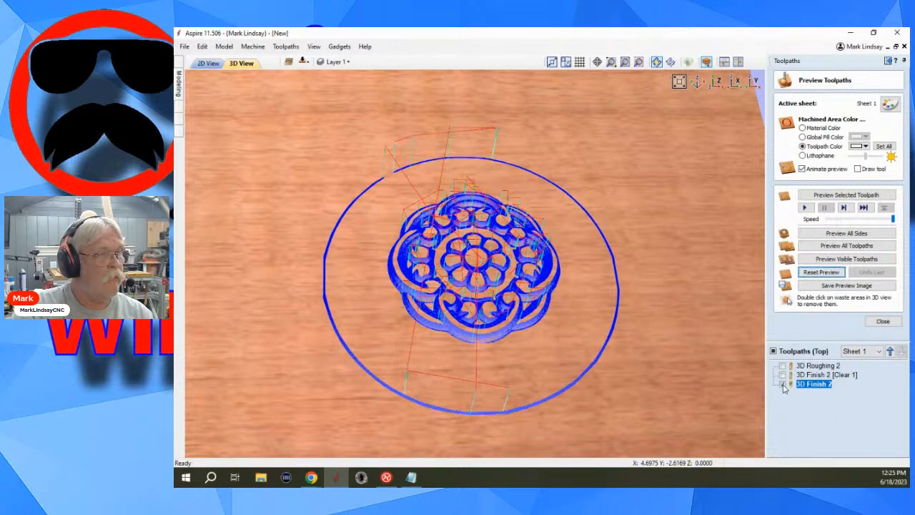
Hide the 3D Finish 2 toolpath, simulate all top-side toolpaths, inspect the carved scroll up close, and close the preview.
click(783, 385)
click(843, 245)
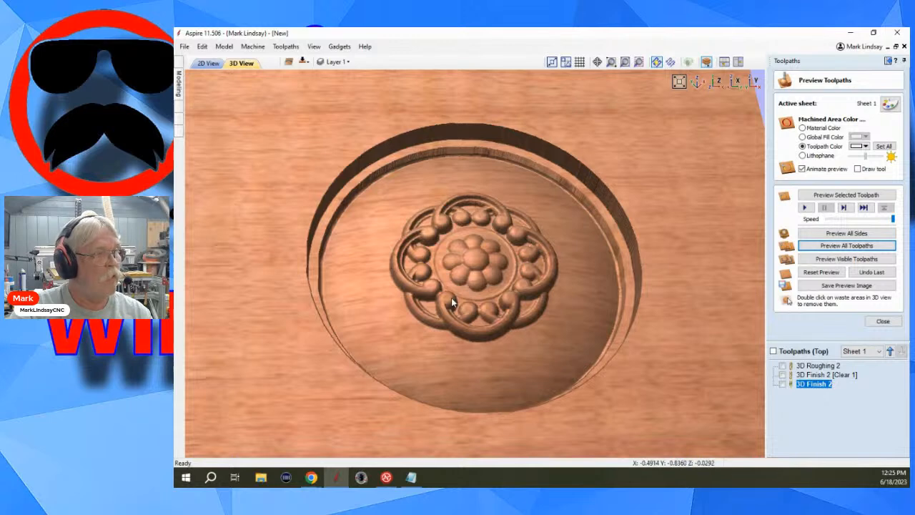
scroll(460, 299, up, 3)
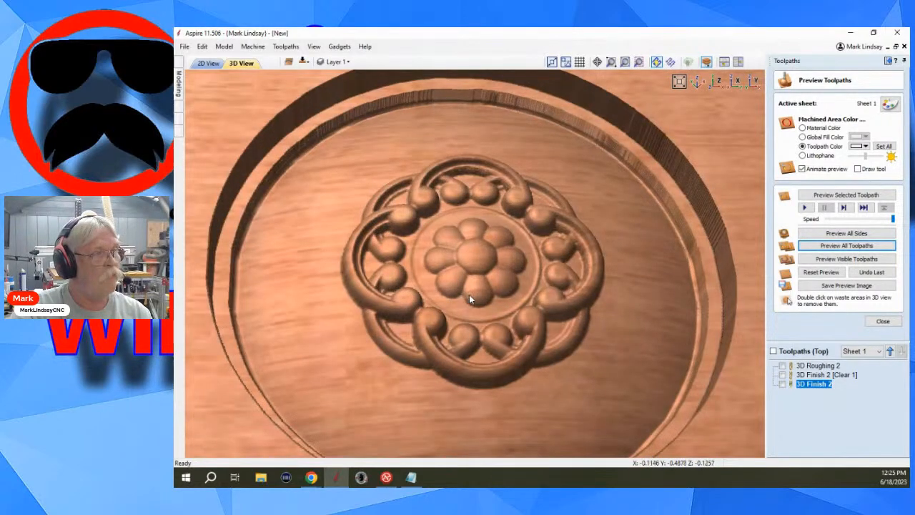
scroll(469, 294, down, 2)
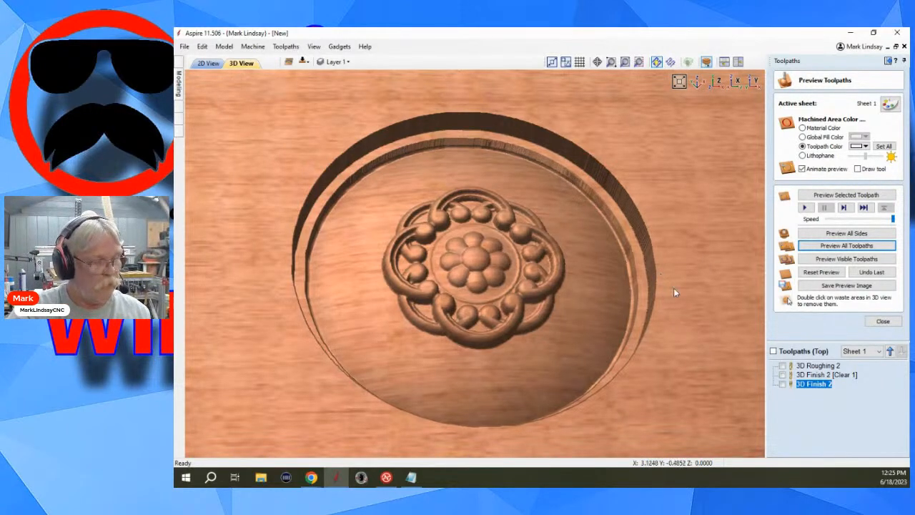
click(894, 321)
Check the machining time summary with all top-side toolpaths hidden and shown, including with 3D Finish 2 left out, and close it.
click(801, 215)
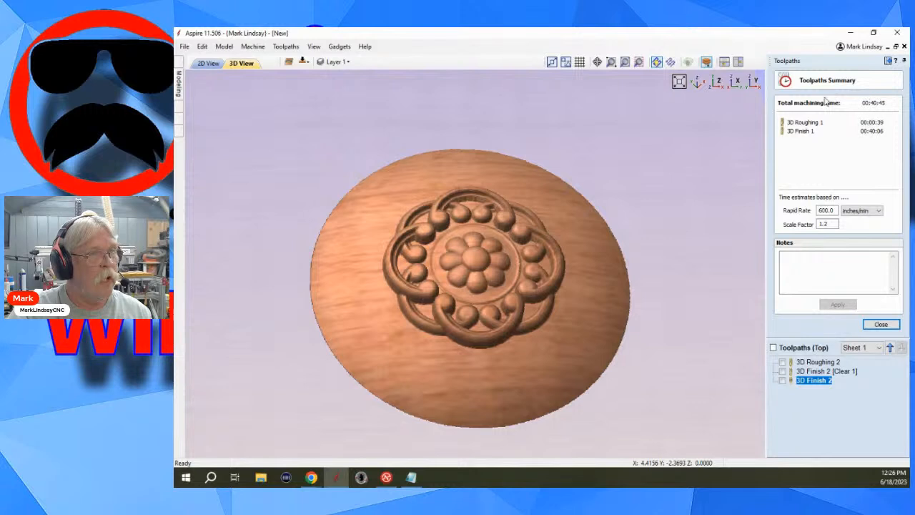
click(773, 348)
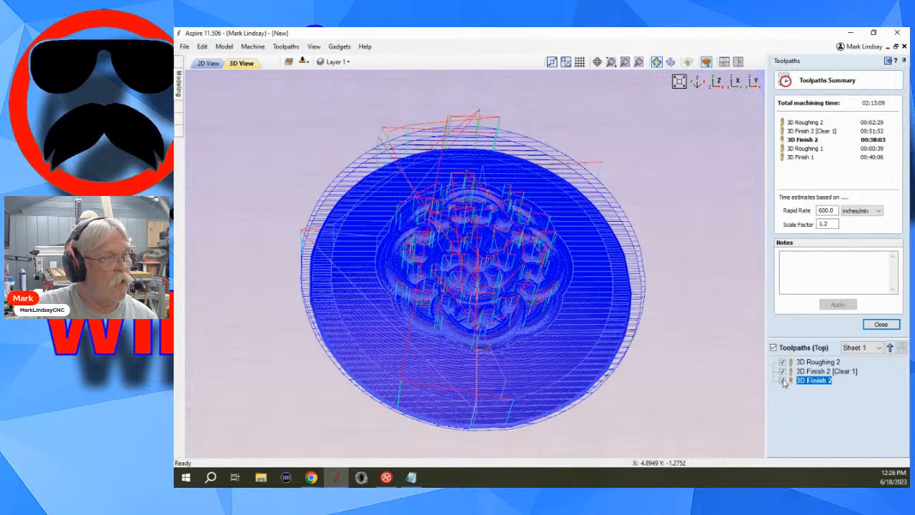
click(773, 348)
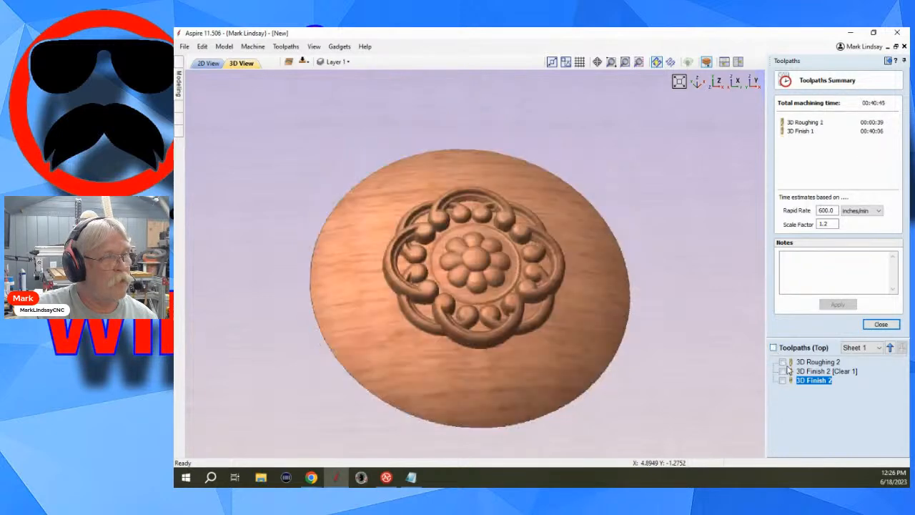
click(783, 362)
click(783, 372)
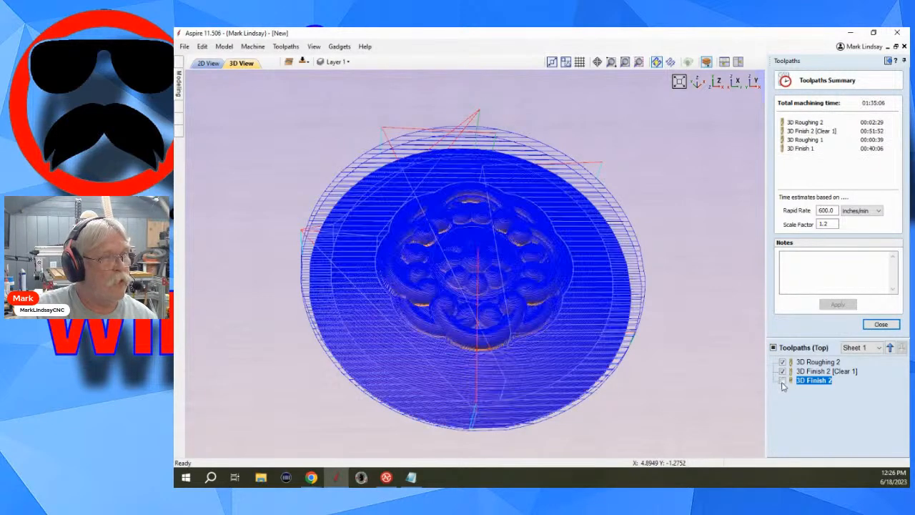
click(782, 381)
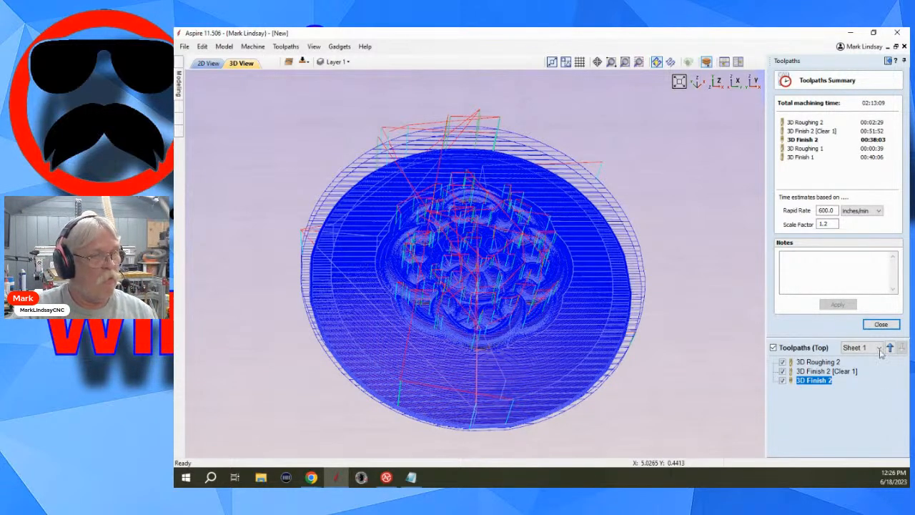
click(882, 325)
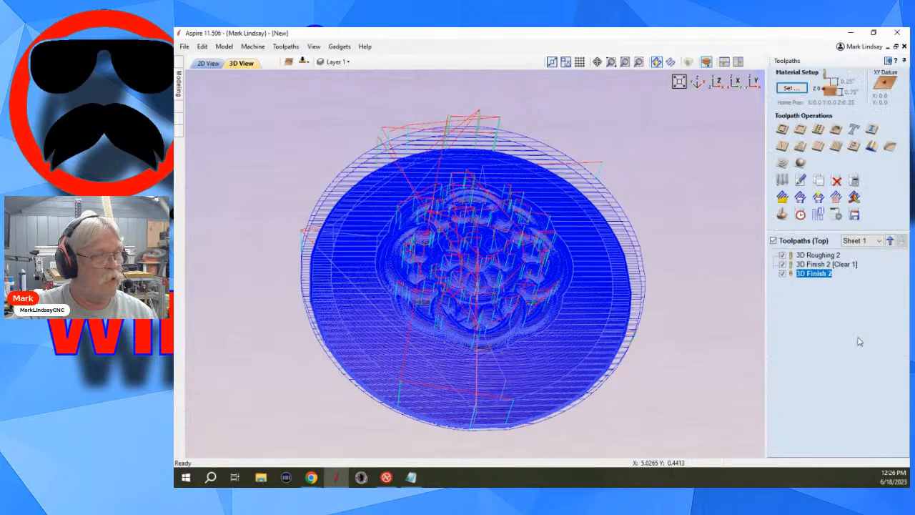
Set the plunge rate of the 1/16 inch Tapered Ball Nose in the 3D Finish 2 toolpath to 50 inches/min.
double_click(818, 277)
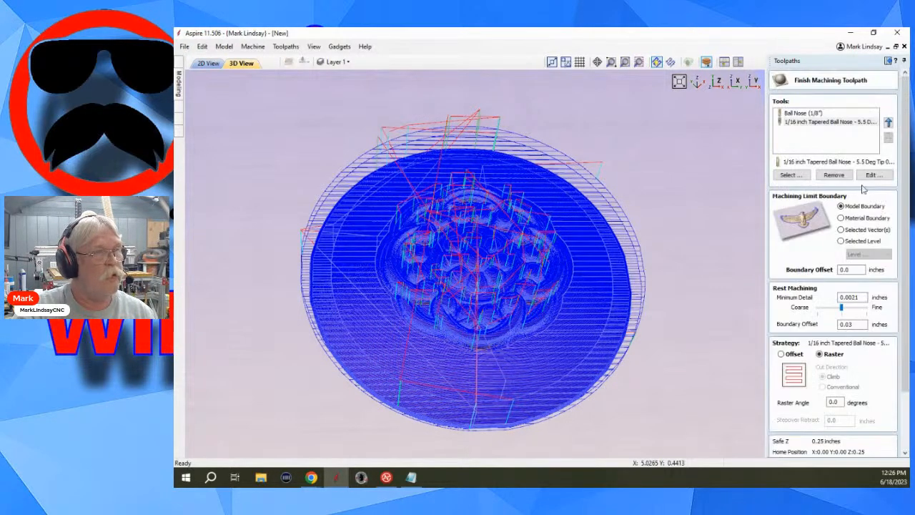
click(812, 123)
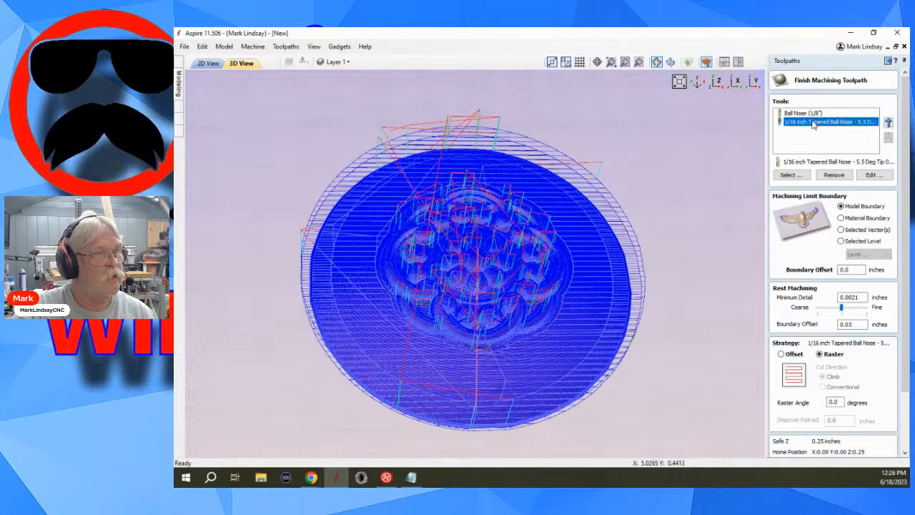
click(878, 177)
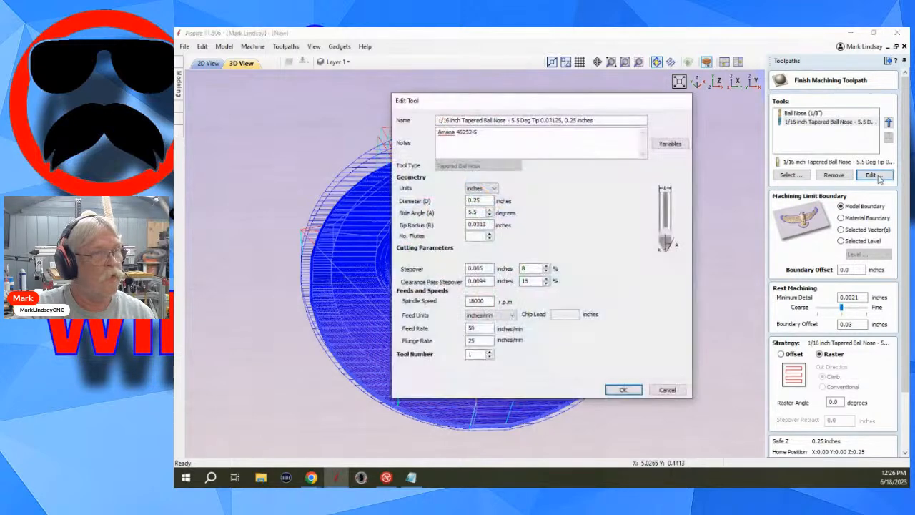
double_click(524, 268)
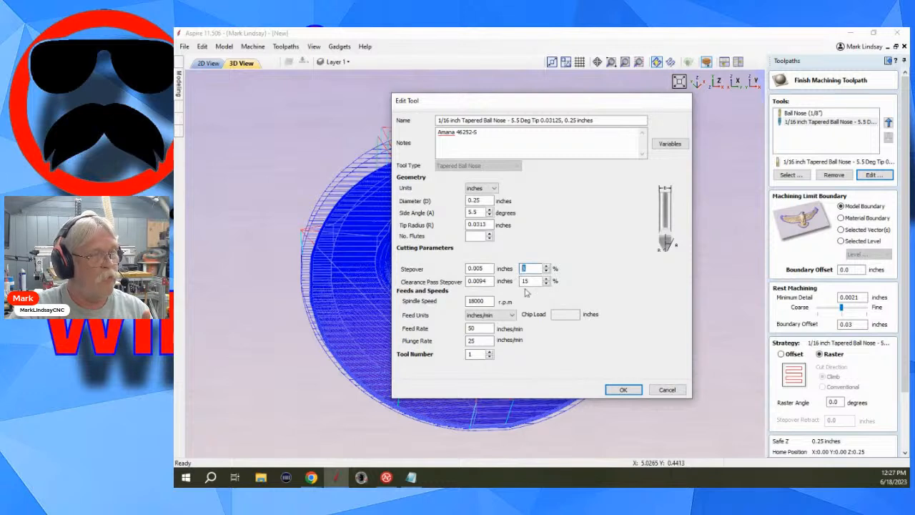
click(482, 268)
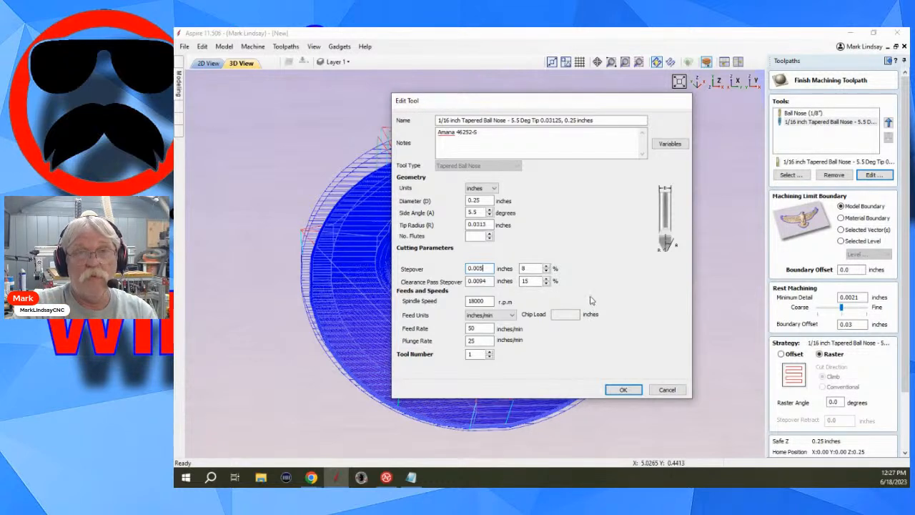
click(879, 176)
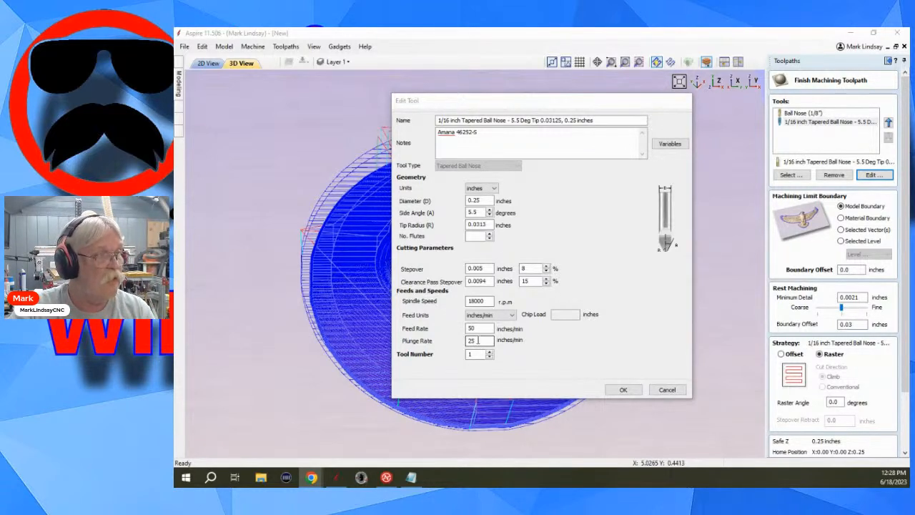
drag(479, 340, 463, 346)
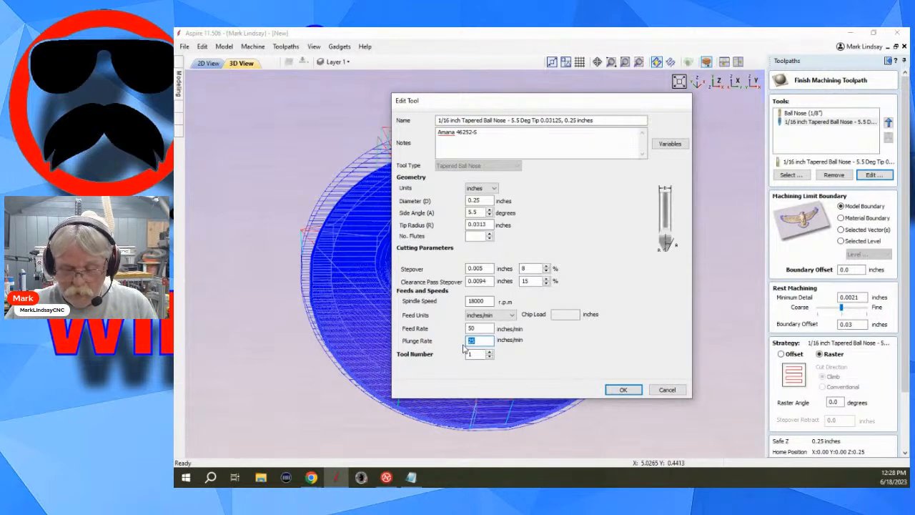
text(50)
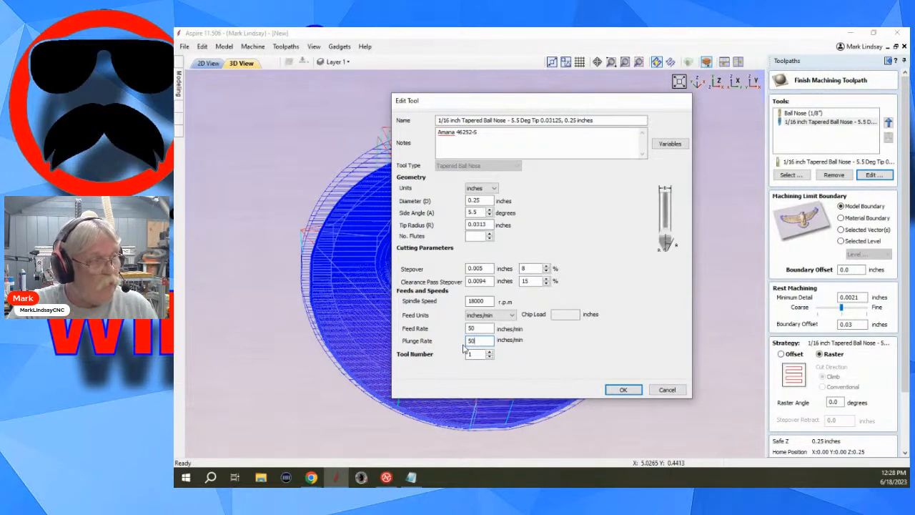
click(632, 390)
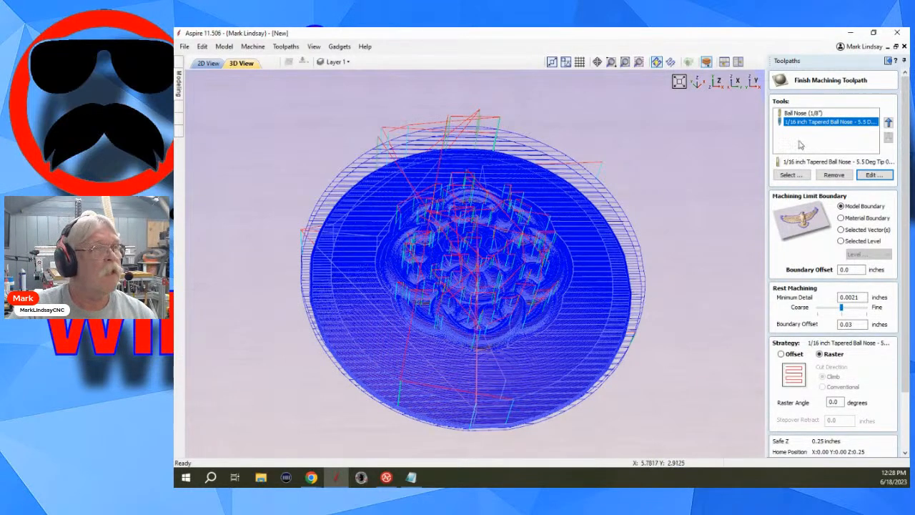
Recalculate the 3D Finish 2 toolpath with the edited tool and close the toolpath preview.
scroll(844, 354, down, 1)
scroll(839, 361, down, 2)
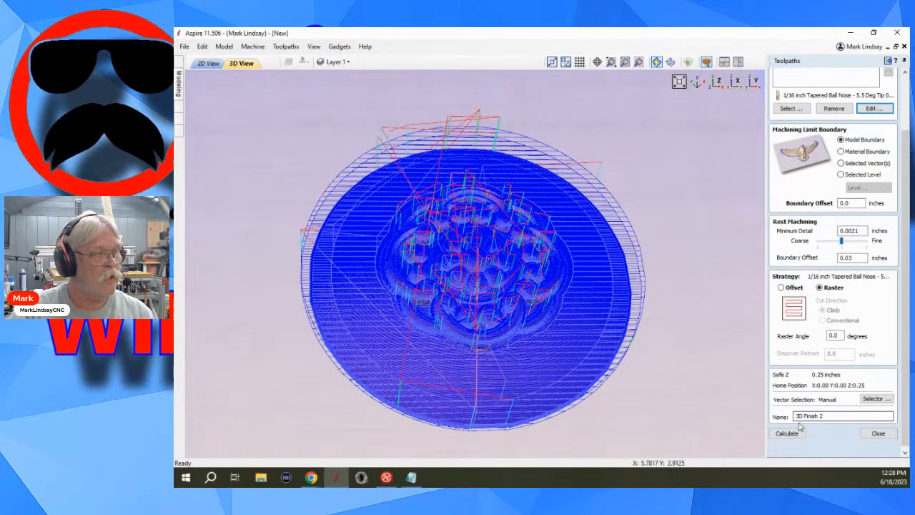
click(787, 433)
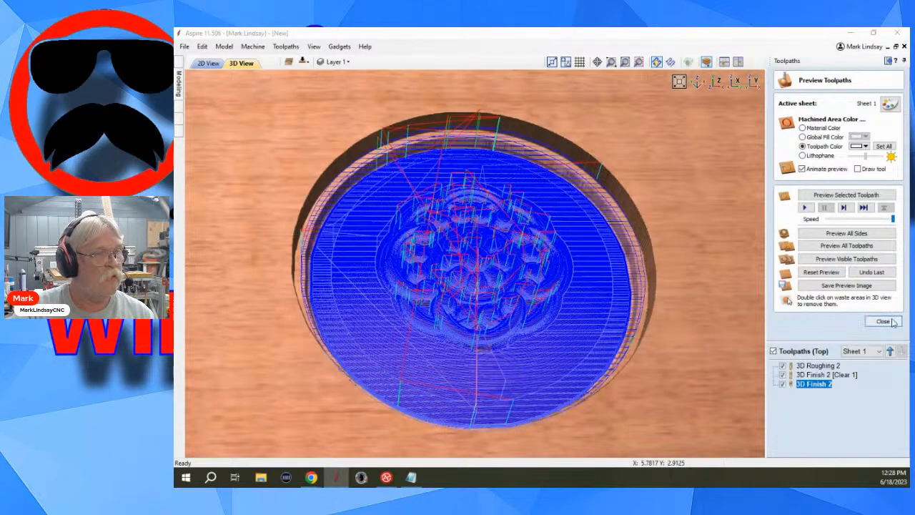
click(883, 321)
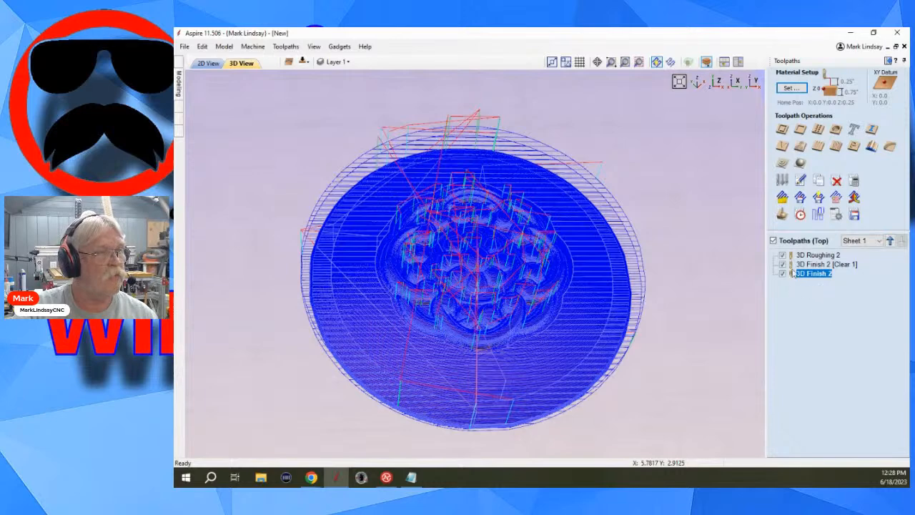
Check the machining time summary for the recalculated toolpaths, showing the top-side toolpaths one by one, and close it.
click(799, 216)
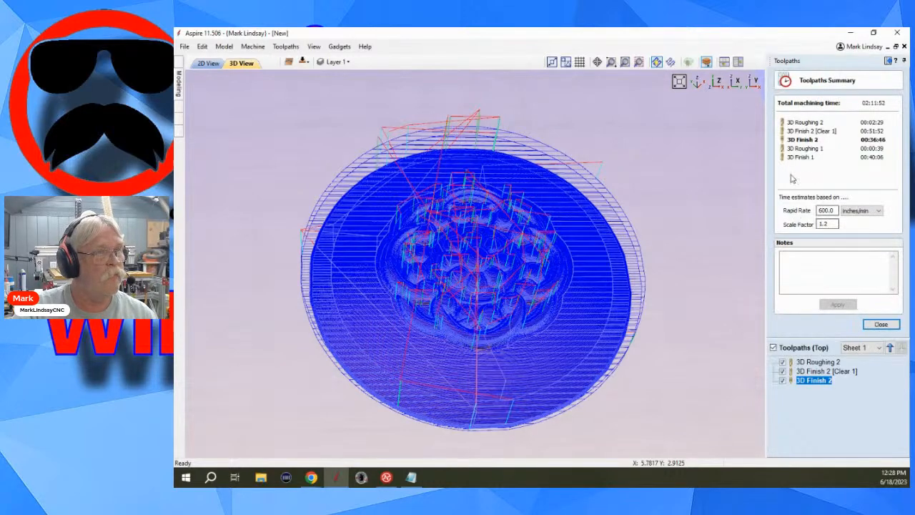
click(773, 348)
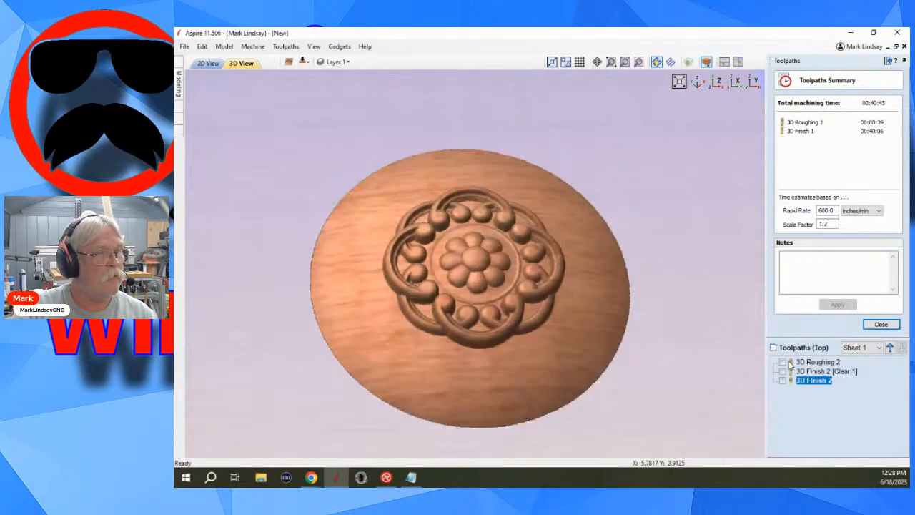
click(782, 362)
click(782, 371)
click(782, 380)
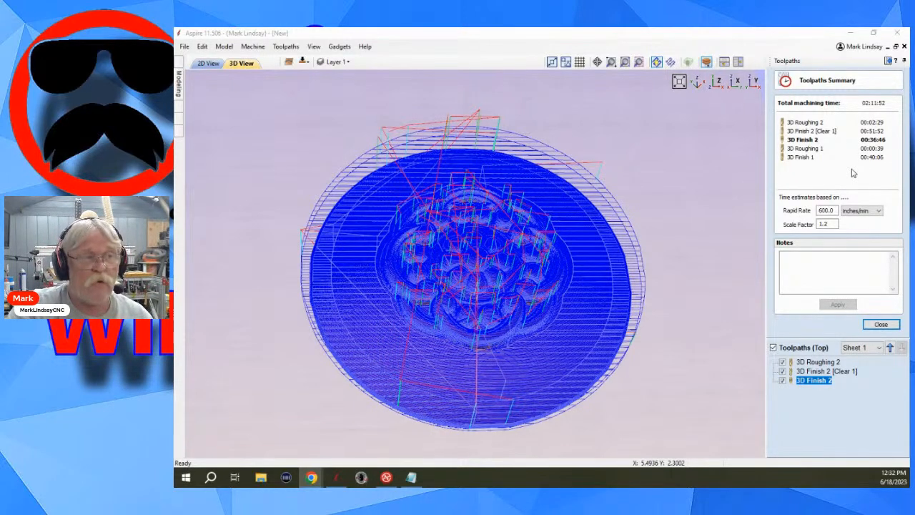
click(882, 325)
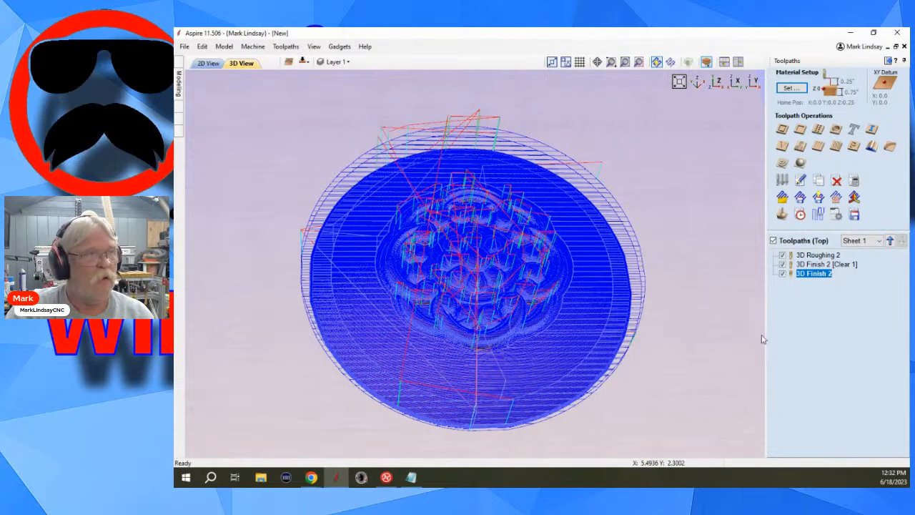
Return to the modeling tools and display the dish up close in the 2D view.
scroll(683, 222, down, 3)
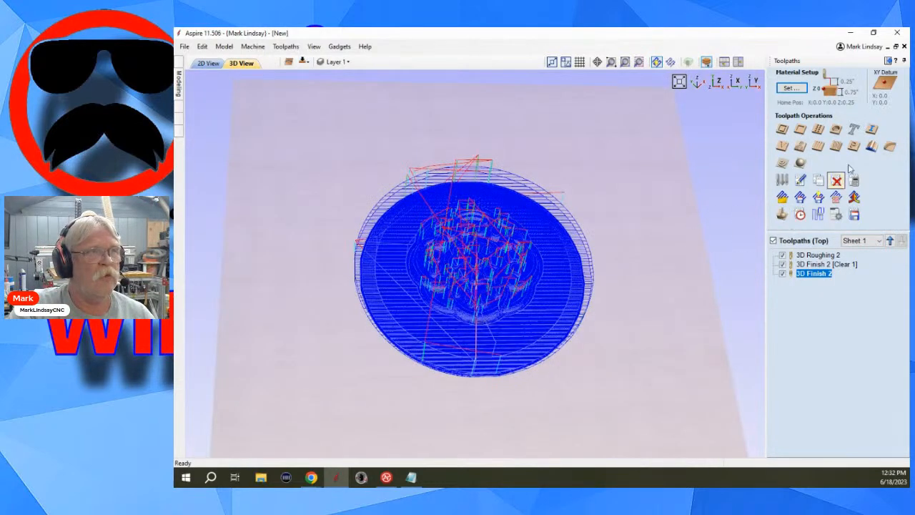
click(889, 61)
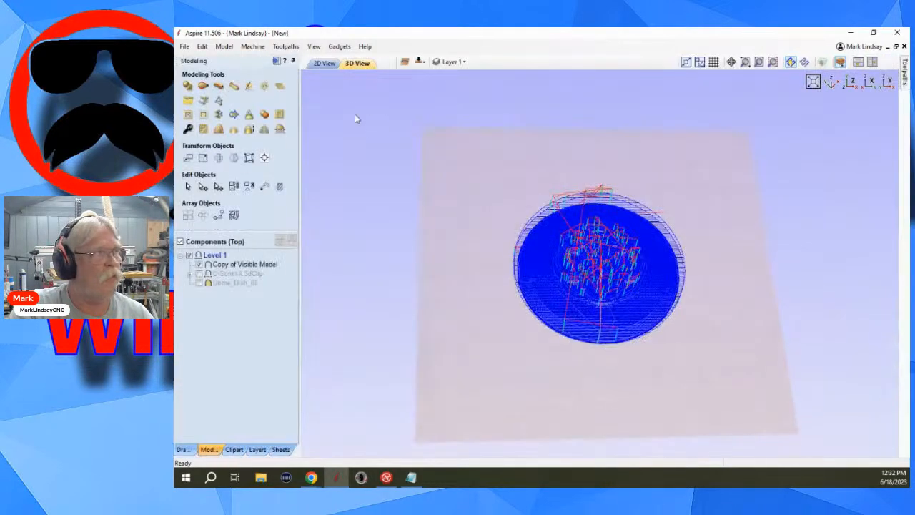
click(324, 64)
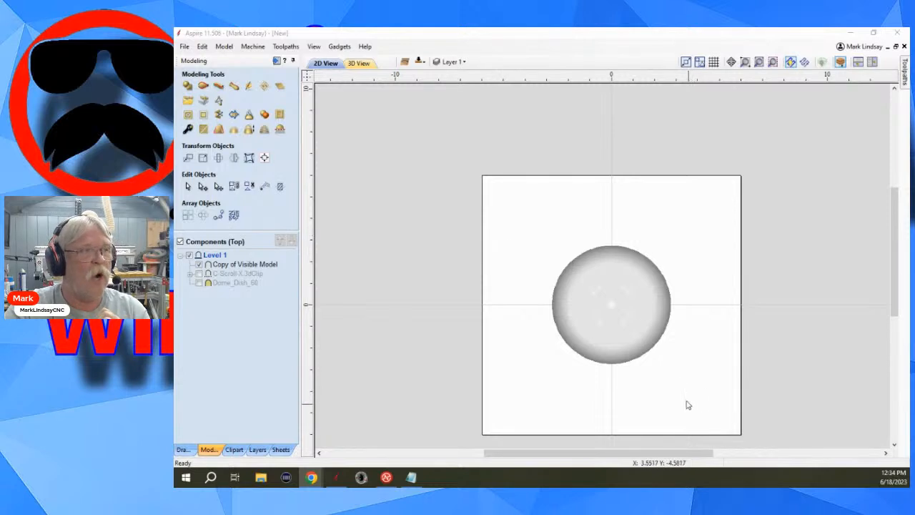
scroll(686, 402, up, 1)
scroll(687, 401, up, 1)
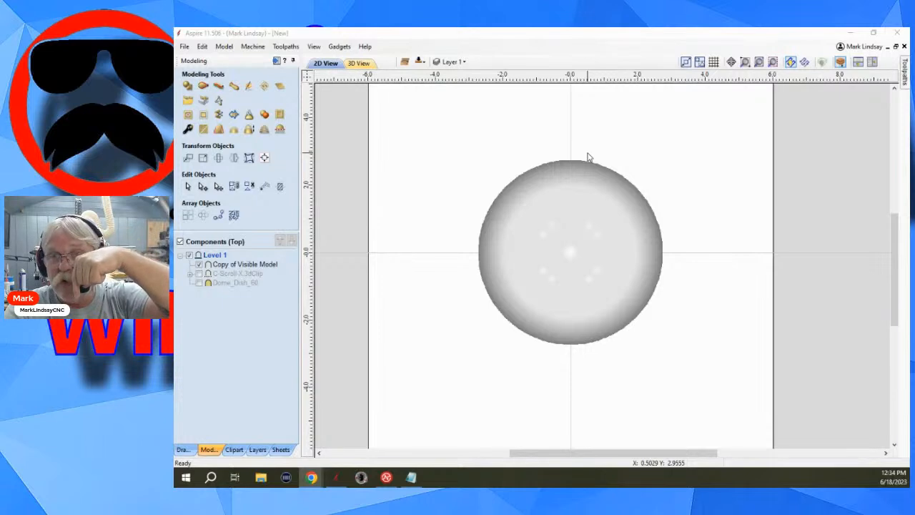
Open the tool database and display the settings of the 1/8 inch Tapered Ball Nose under the imperial tools.
click(255, 47)
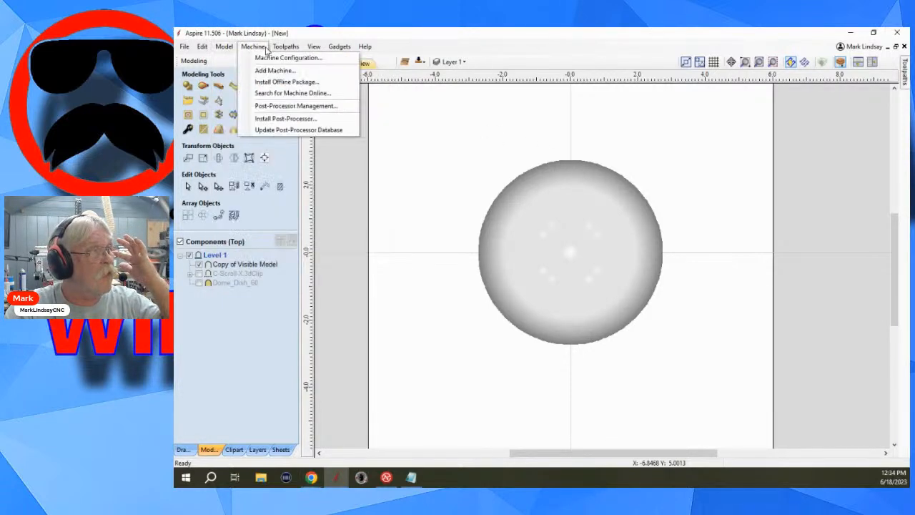
mouse_move(281, 49)
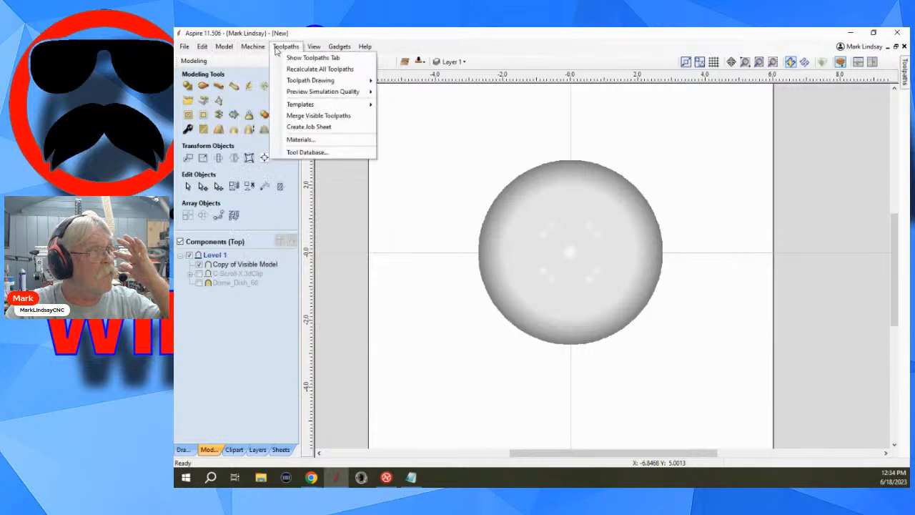
click(331, 153)
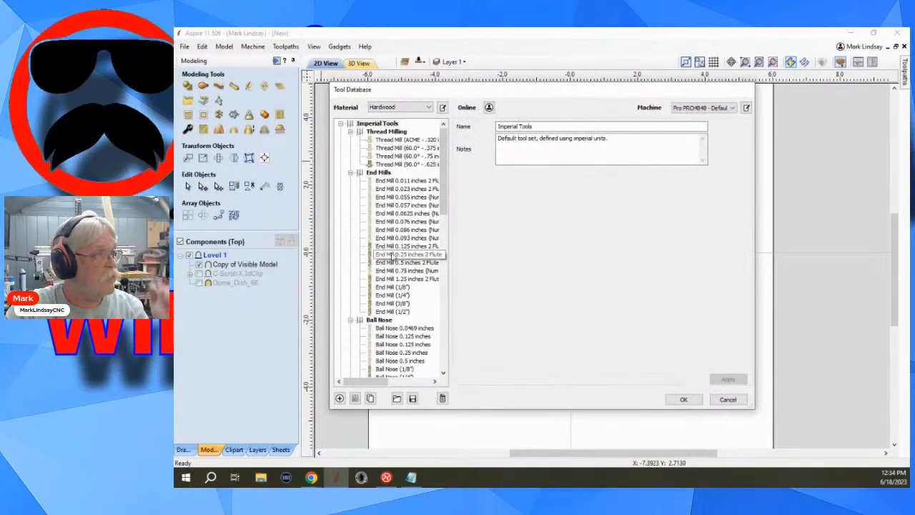
scroll(410, 321, down, 12)
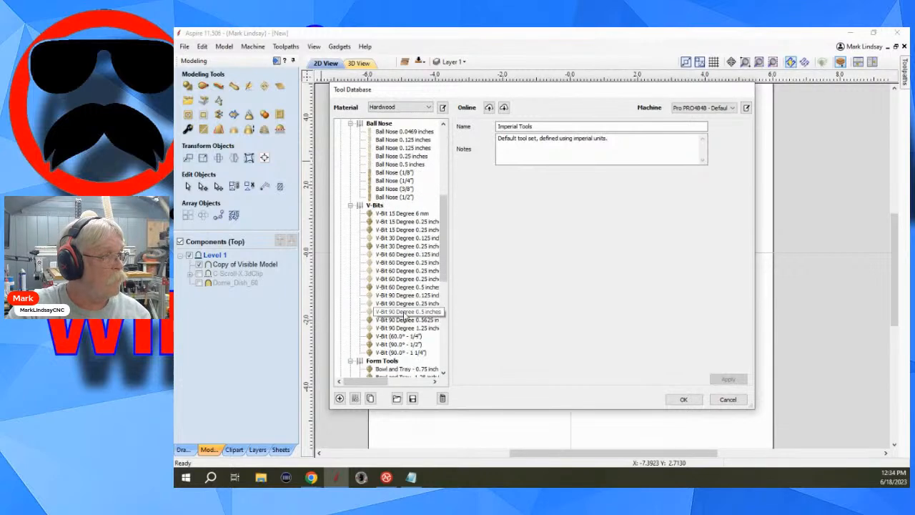
scroll(405, 315, down, 6)
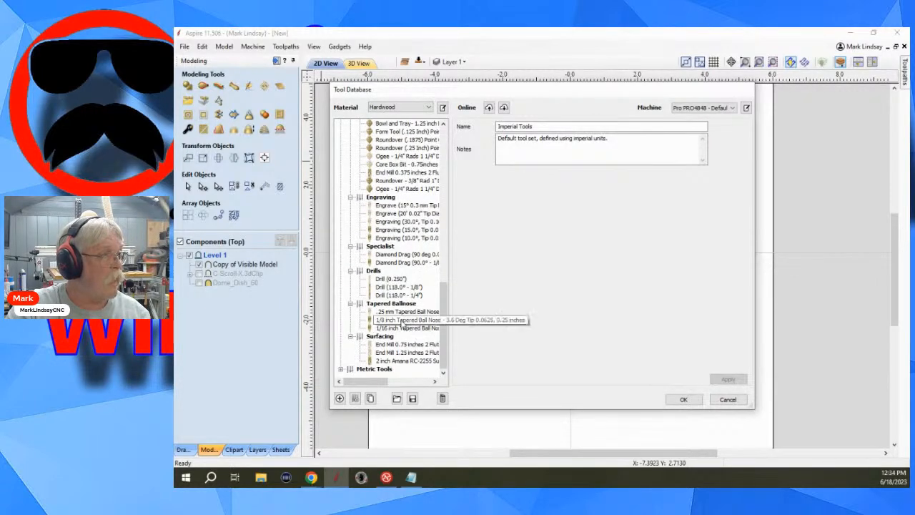
click(404, 320)
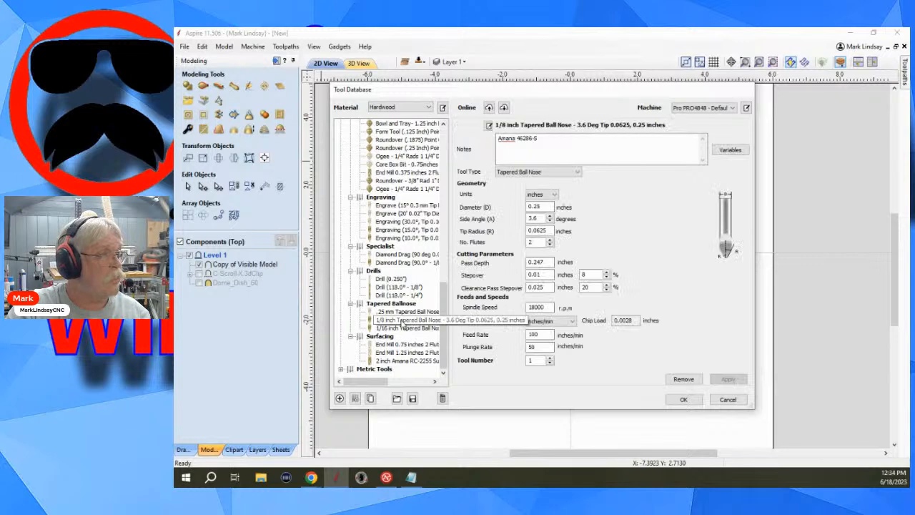
Compare the feed rate and plunge rate of the 1/8 inch Tapered Ball Nose.
double_click(535, 335)
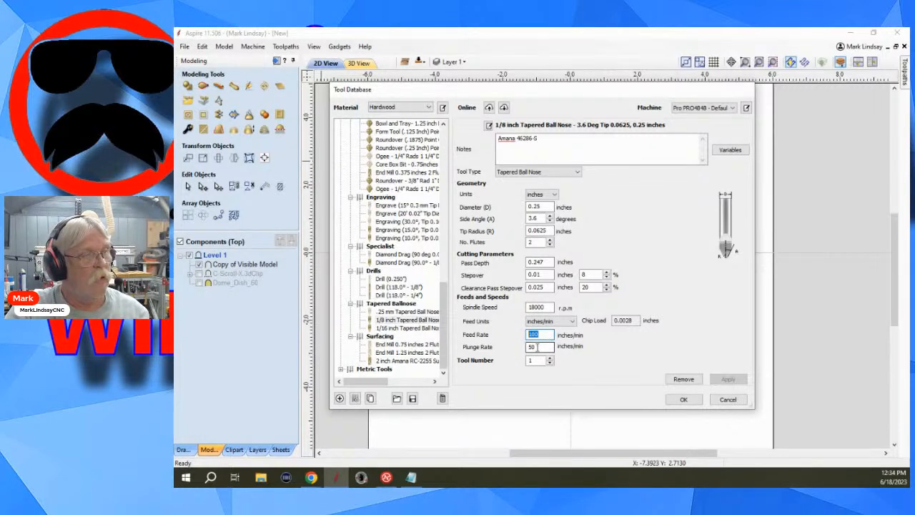
double_click(532, 347)
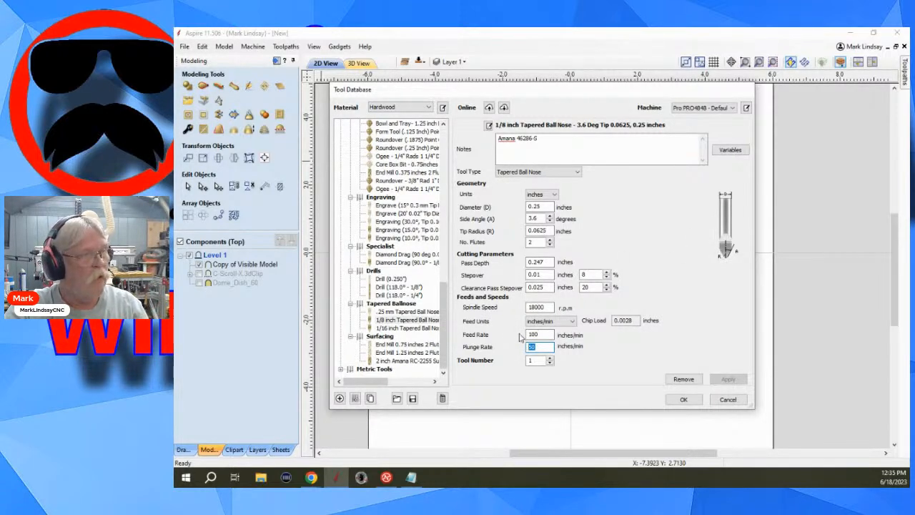
key(shift+Tab)
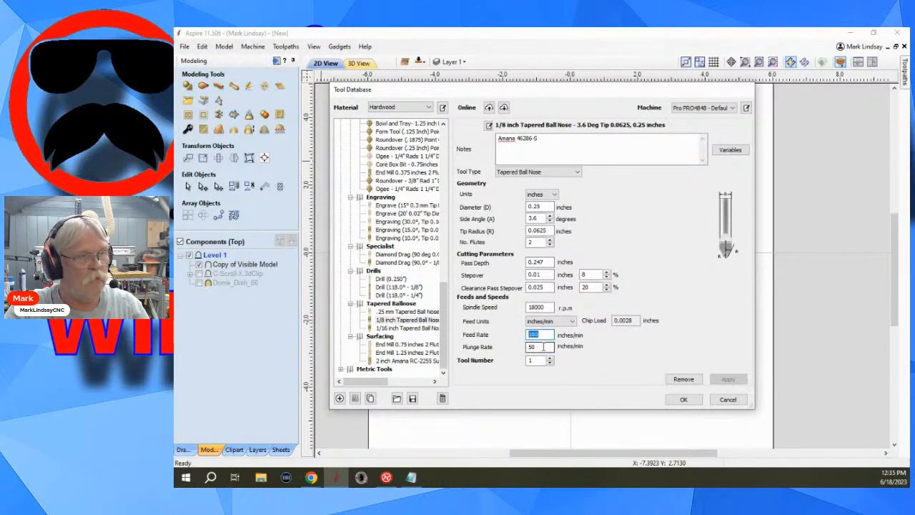
double_click(543, 346)
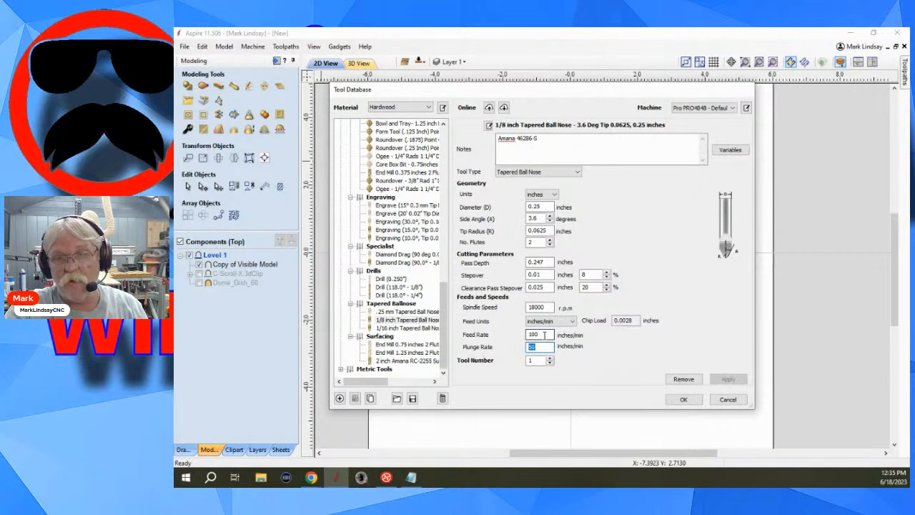
drag(543, 335, 525, 334)
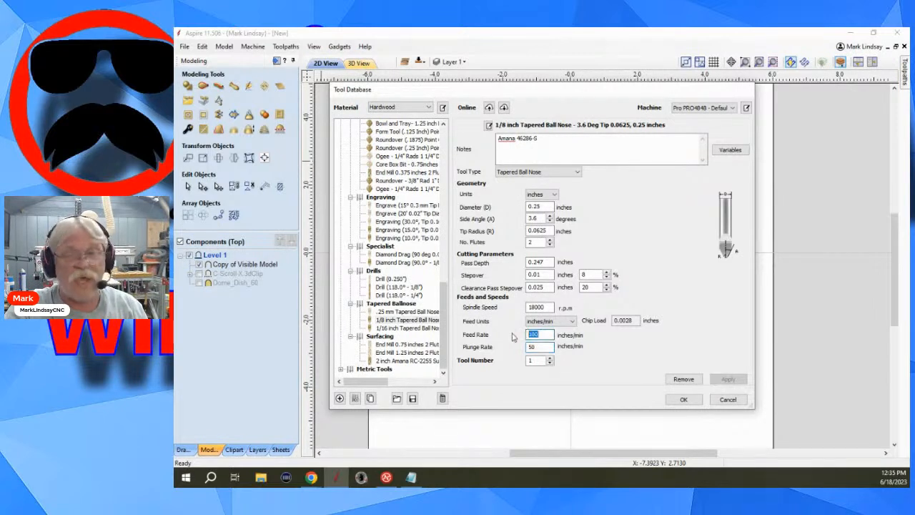
click(540, 348)
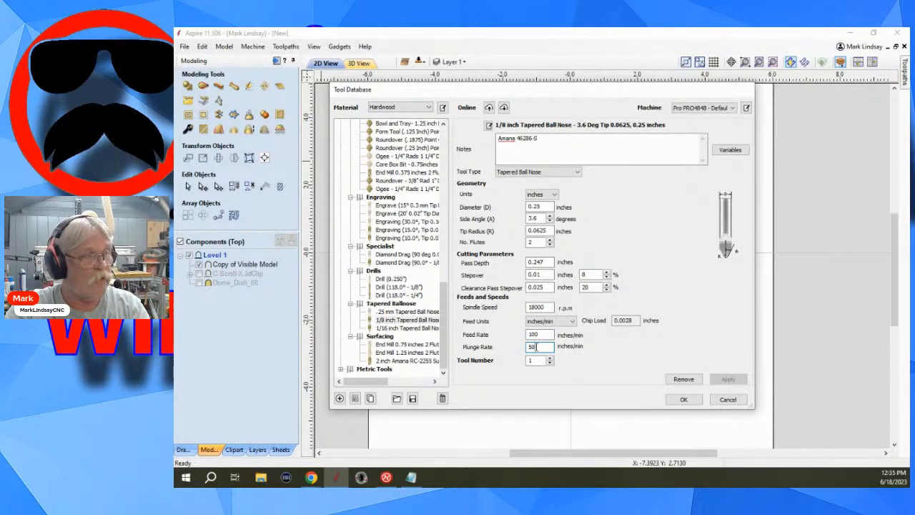
drag(537, 347, 509, 347)
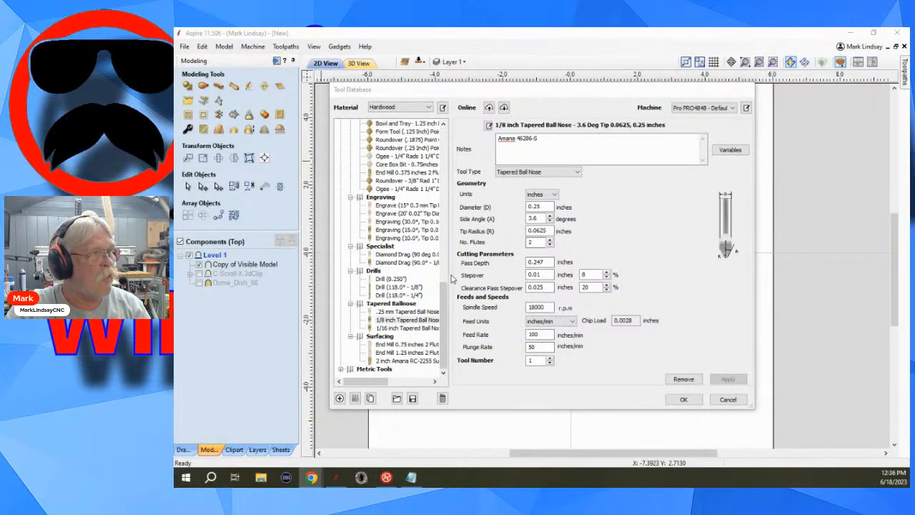
Set the 1/4" Ball Nose to a feed rate of 100 and a plunge rate of 50 inches/min, apply it and close the tool database.
scroll(397, 312, up, 6)
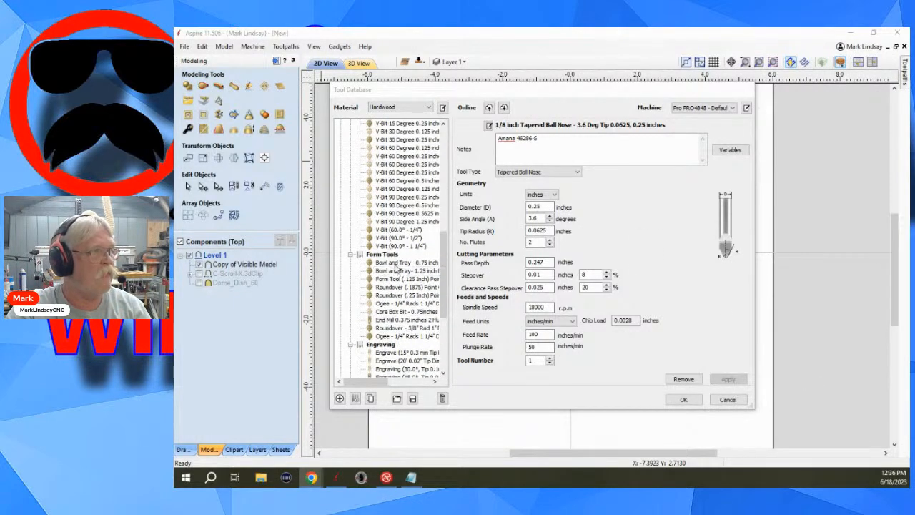
scroll(396, 260, up, 6)
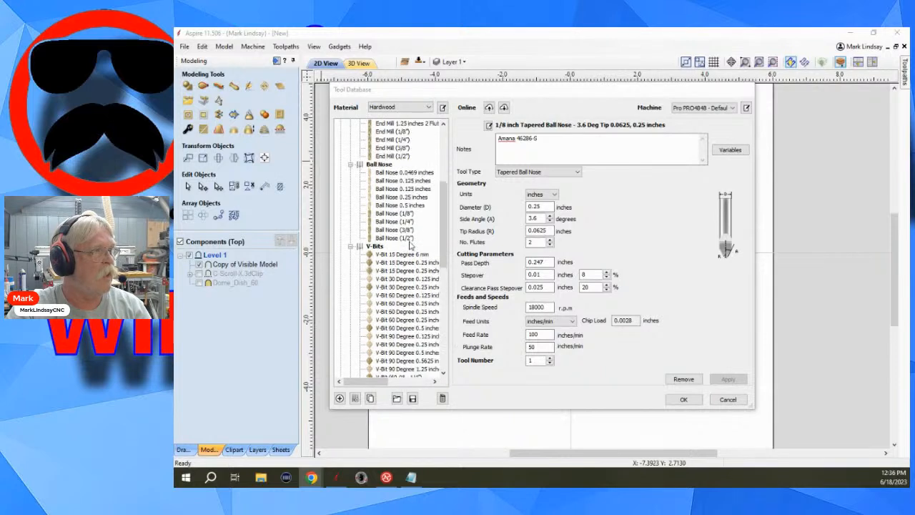
click(394, 222)
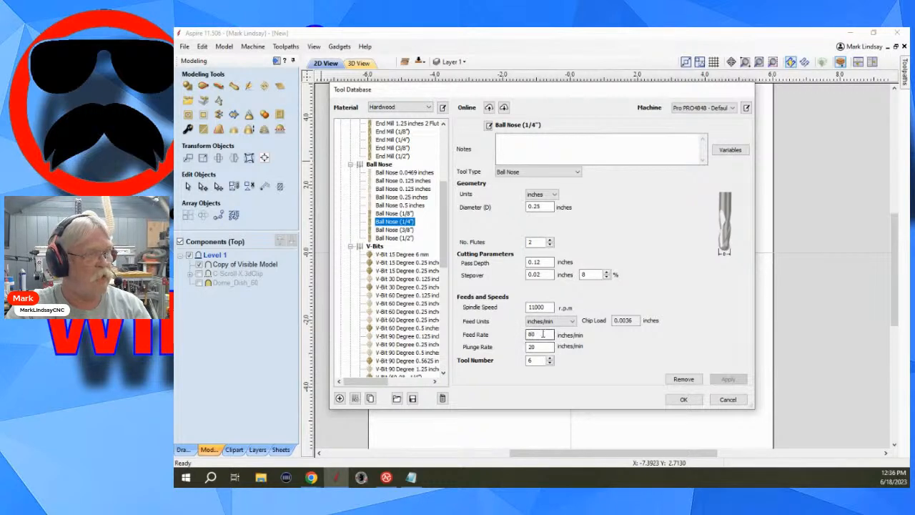
drag(542, 334, 522, 336)
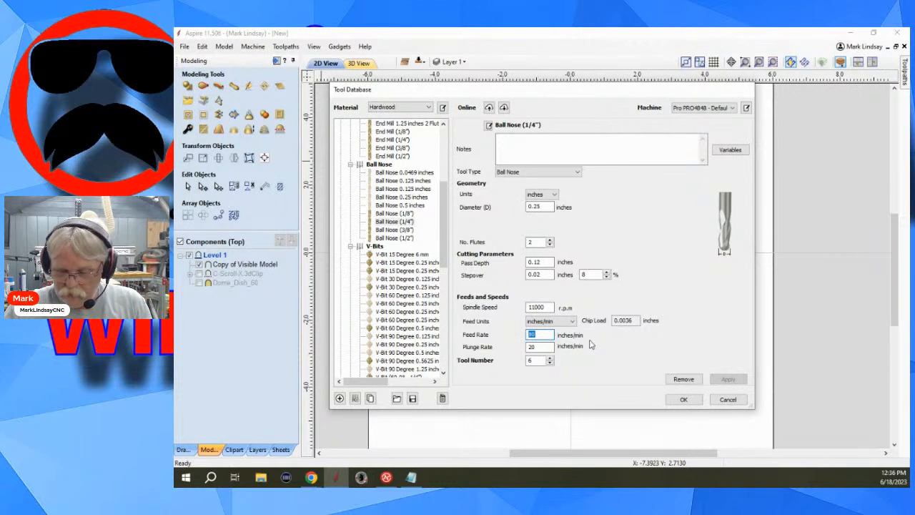
text(100)
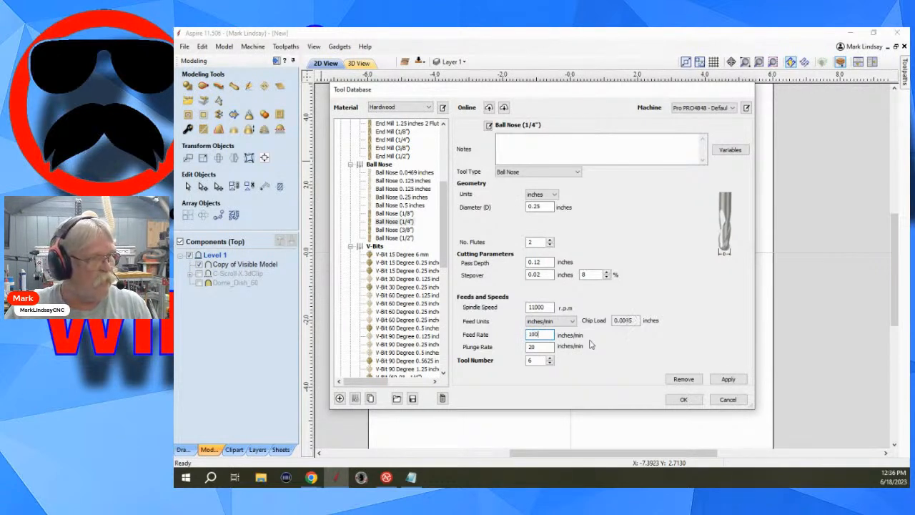
drag(551, 347, 522, 349)
text(50)
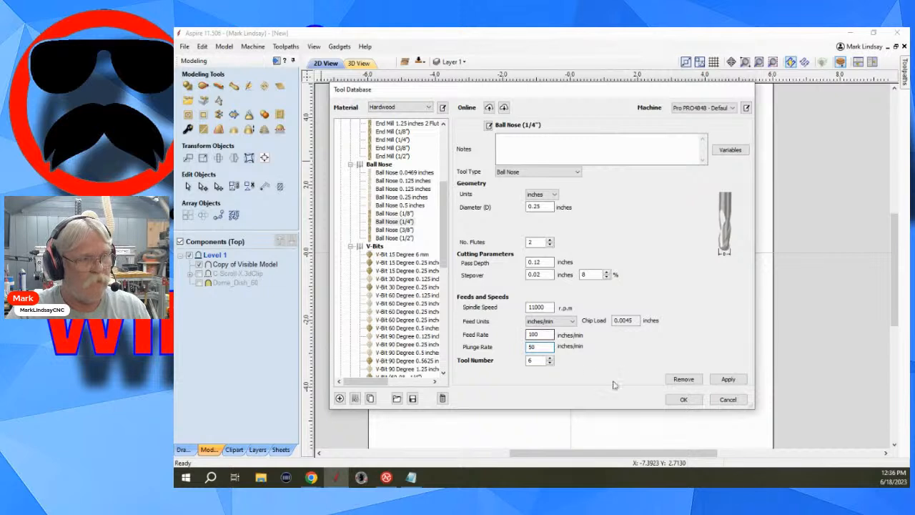
click(728, 379)
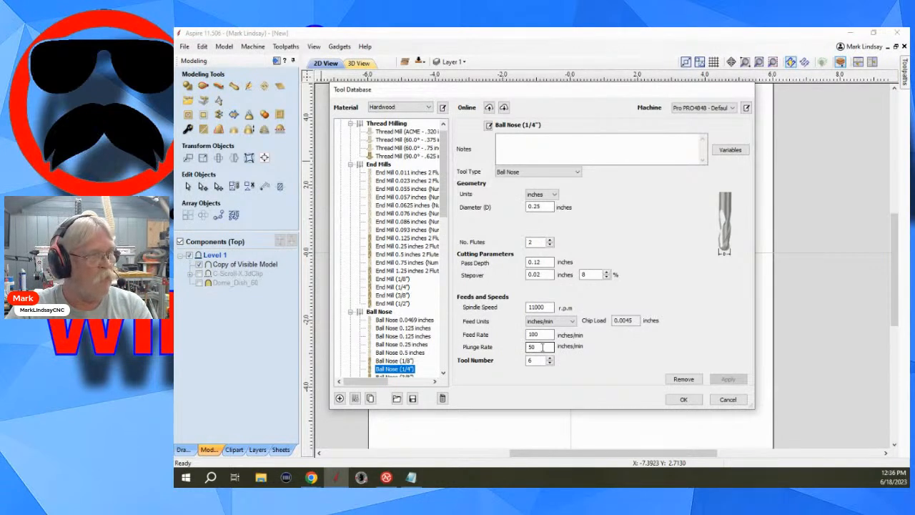
drag(541, 347, 522, 349)
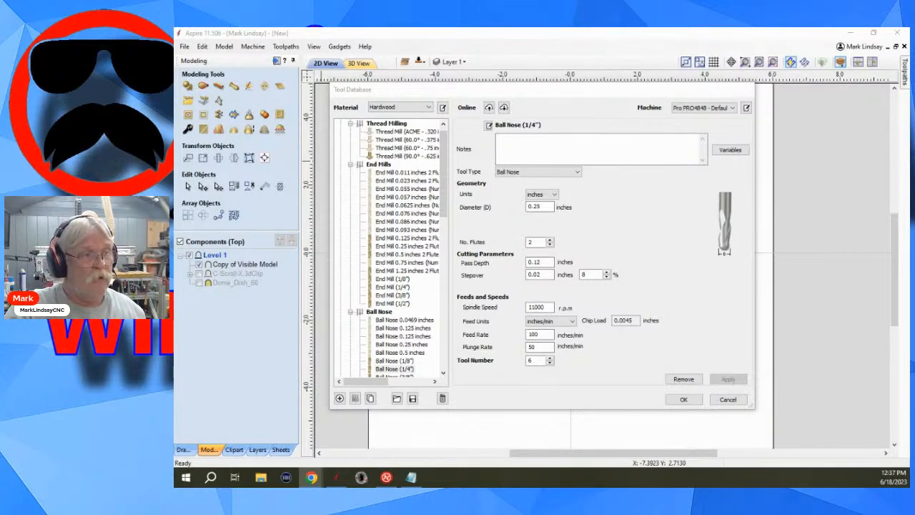
click(684, 400)
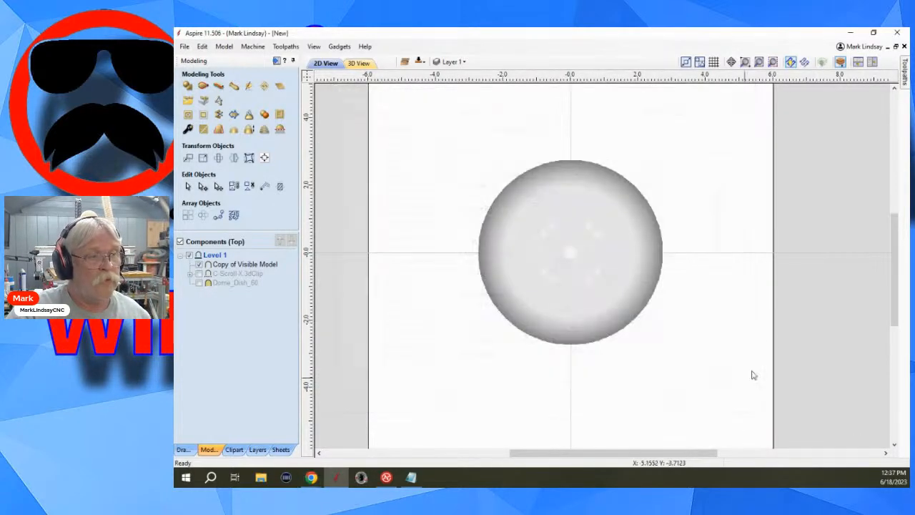